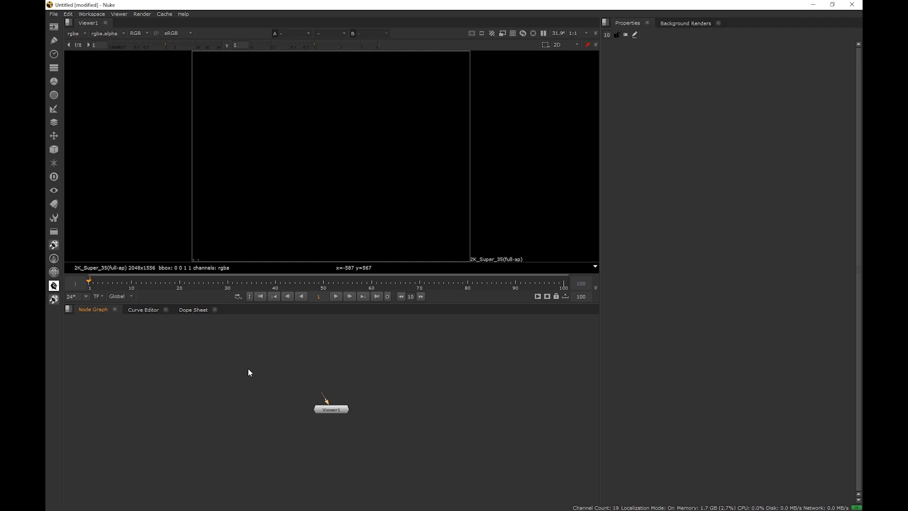
# Create a CheckerBoard node from the Image nodes toolbar
pyautogui.click(55, 29)
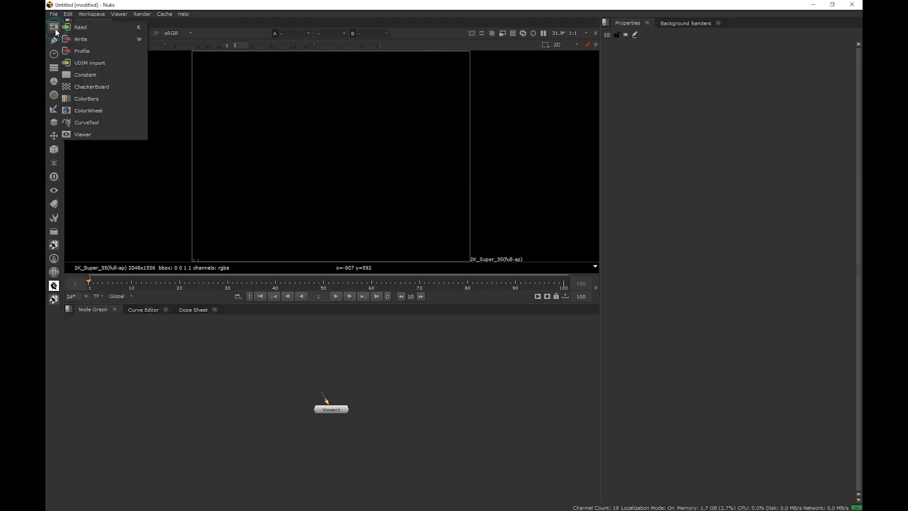
pyautogui.click(107, 90)
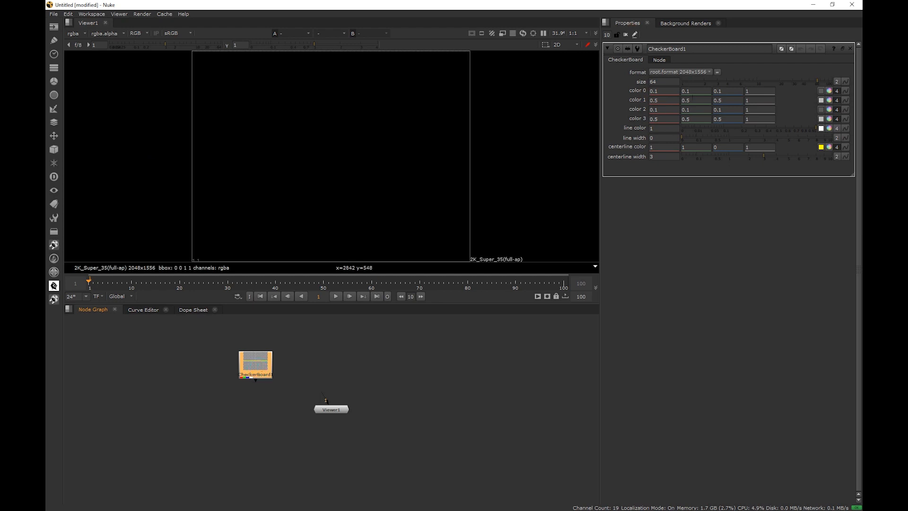
pyautogui.scroll(5, 267, 377)
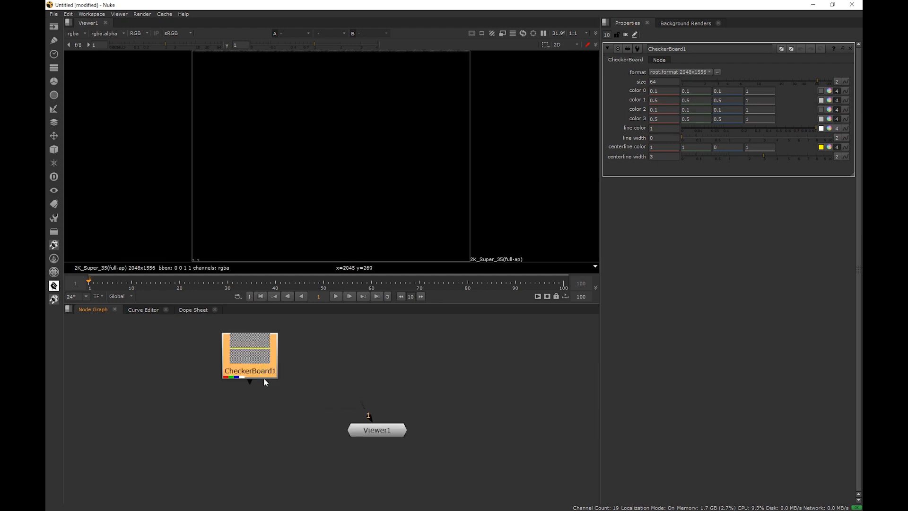
pyautogui.moveTo(253, 372); pyautogui.dragTo(257, 389, button='middle')
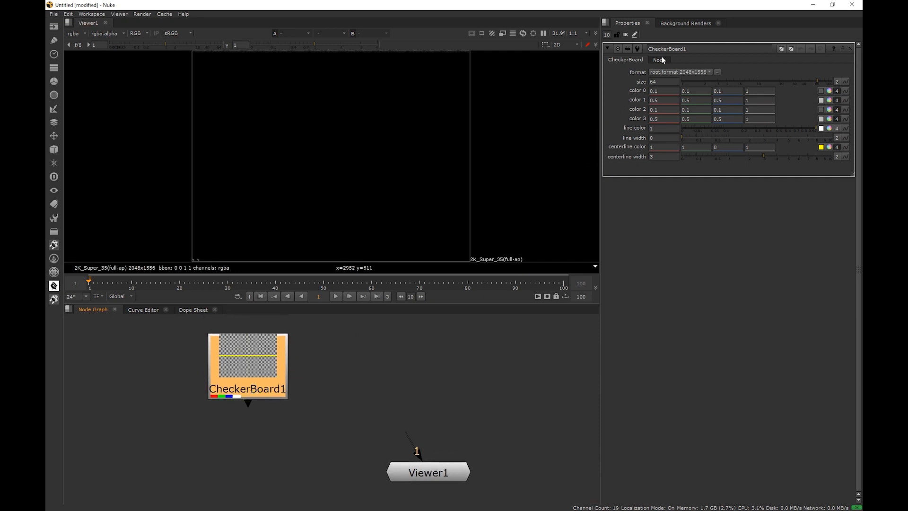
pyautogui.scroll(-3, 284, 373)
pyautogui.scroll(3, 284, 373)
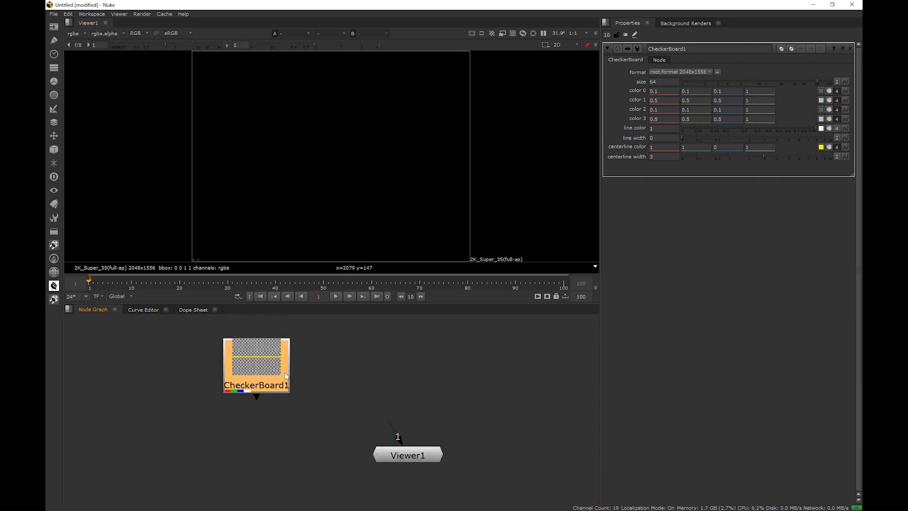
pyautogui.moveTo(350, 387)
pyautogui.mouseDown(button='middle')
pyautogui.moveTo(314, 381)
pyautogui.moveTo(333, 391)
pyautogui.mouseUp(button='middle')
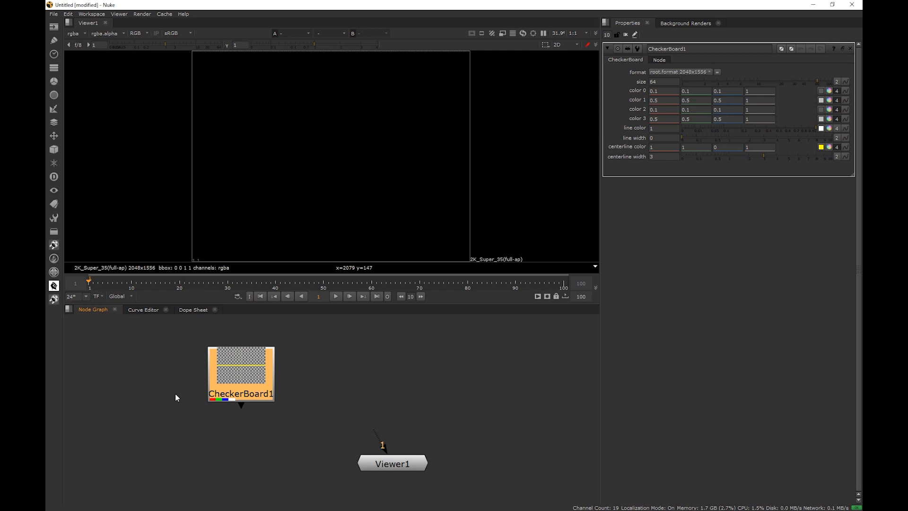
pyautogui.scroll(-2, 173, 389)
pyautogui.scroll(4, 206, 384)
pyautogui.scroll(-2, 205, 384)
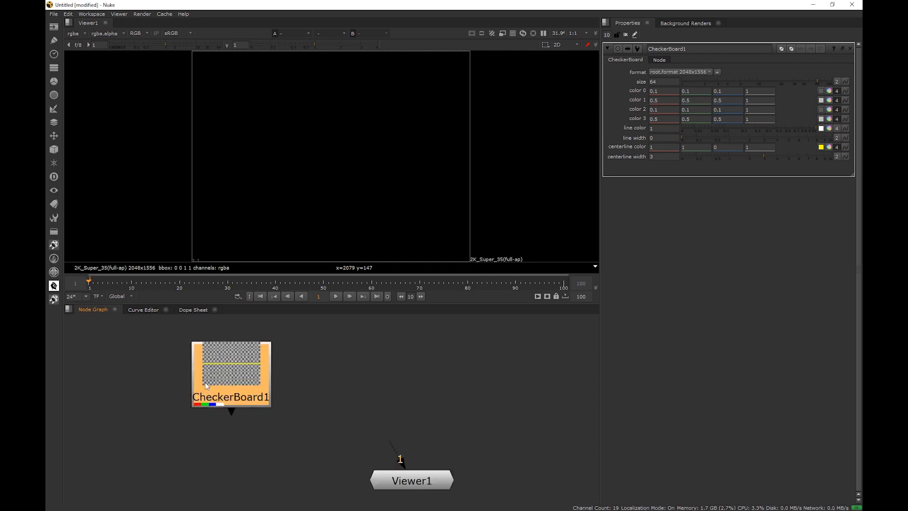
pyautogui.moveTo(300, 385); pyautogui.dragTo(318, 395, button='middle')
pyautogui.moveTo(223, 399); pyautogui.dragTo(284, 396, button='middle')
pyautogui.scroll(5, 319, 370)
pyautogui.moveTo(319, 370); pyautogui.dragTo(308, 404, button='middle')
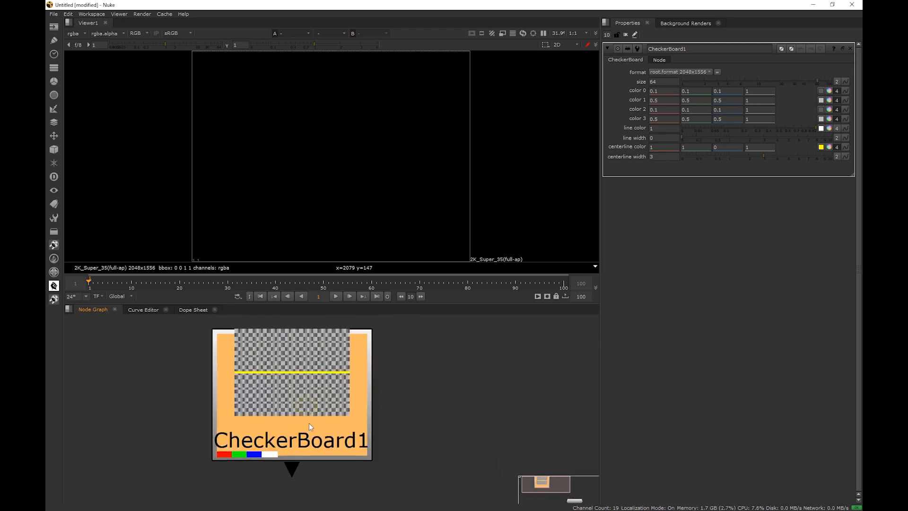
# Rename the checkerboard node to CheckerBoard_this_is_the_one
pyautogui.click(697, 49)
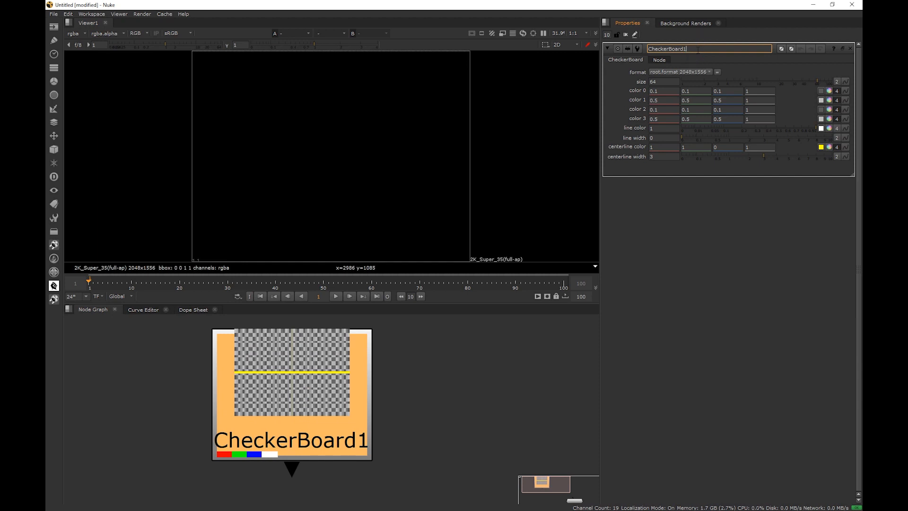
pyautogui.press('BackSpace')
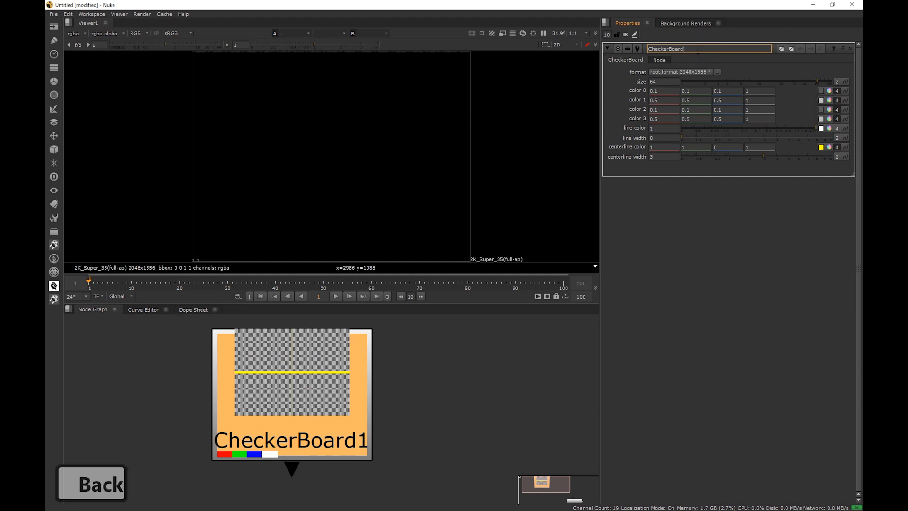
pyautogui.write('this is the one')
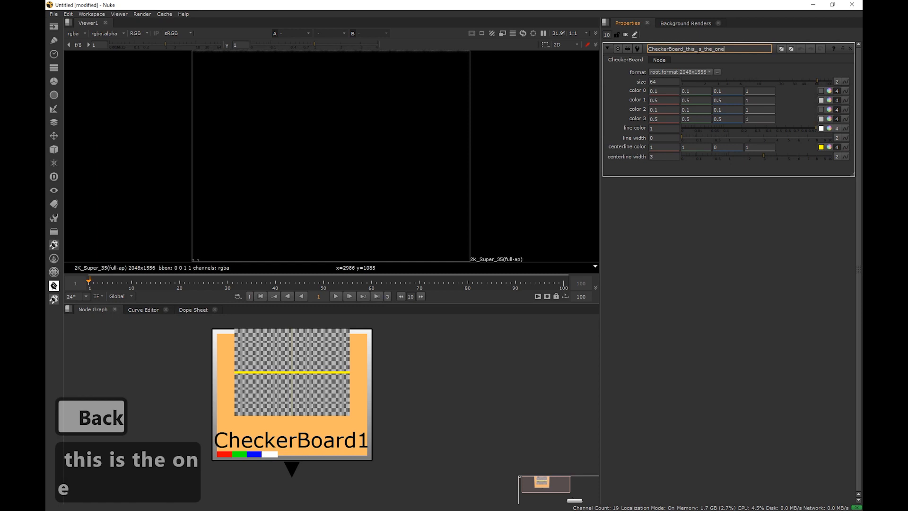
pyautogui.press('Return')
# Select the renamed checkerboard node in the node graph and delete it
pyautogui.click(388, 393)
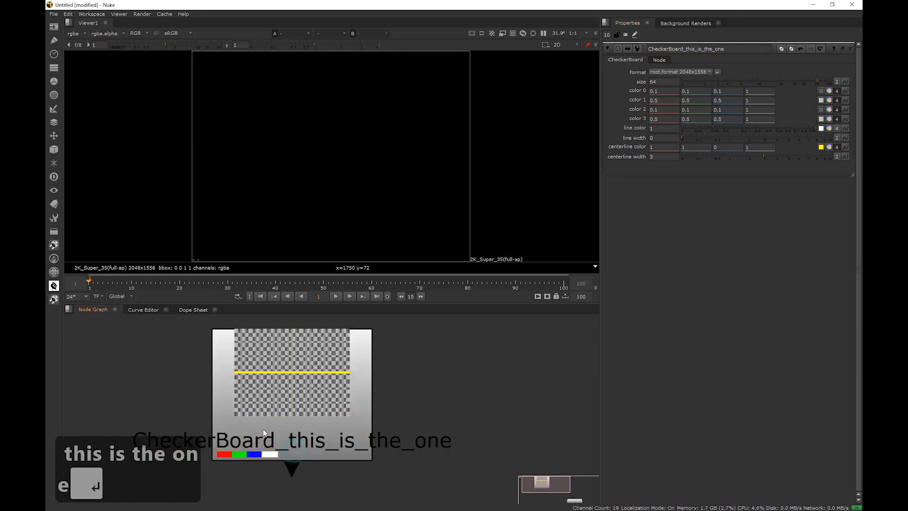
pyautogui.scroll(-5, 416, 421)
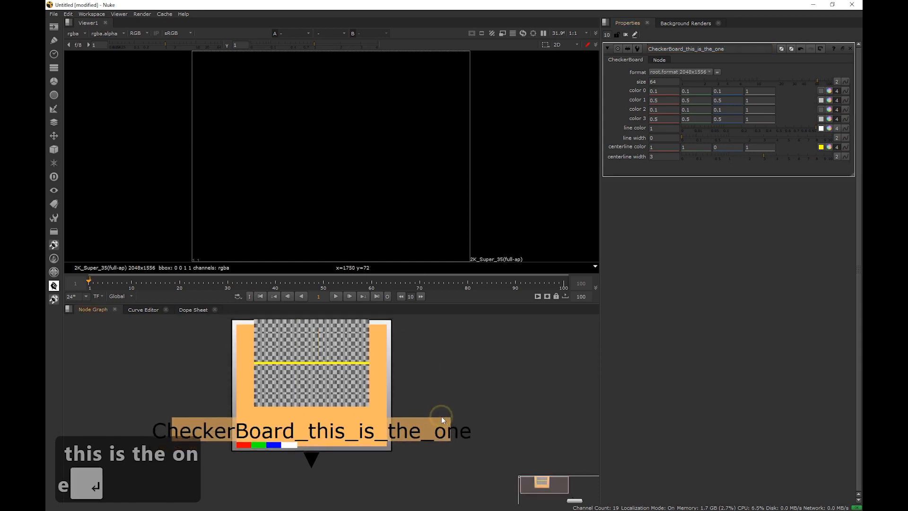
pyautogui.moveTo(439, 465); pyautogui.dragTo(354, 462, button='middle')
pyautogui.moveTo(298, 411); pyautogui.dragTo(331, 413)
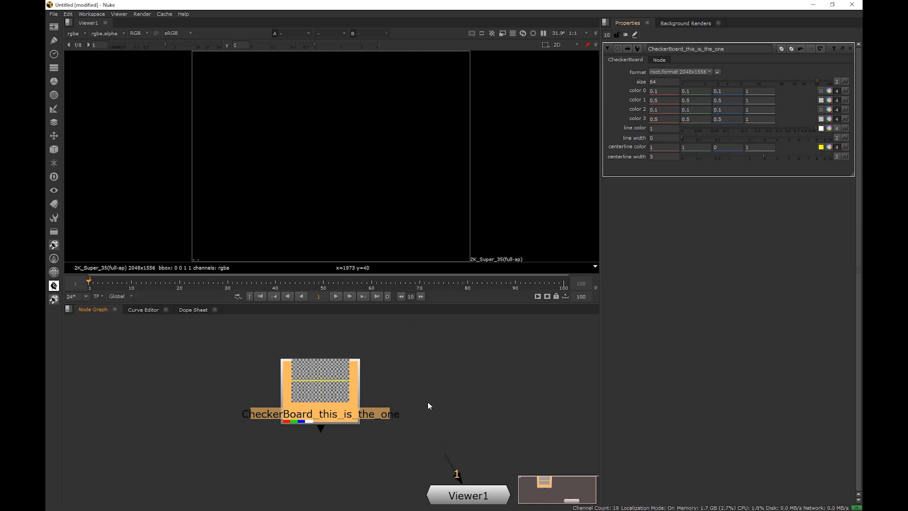
pyautogui.moveTo(432, 414); pyautogui.dragTo(418, 401, button='middle')
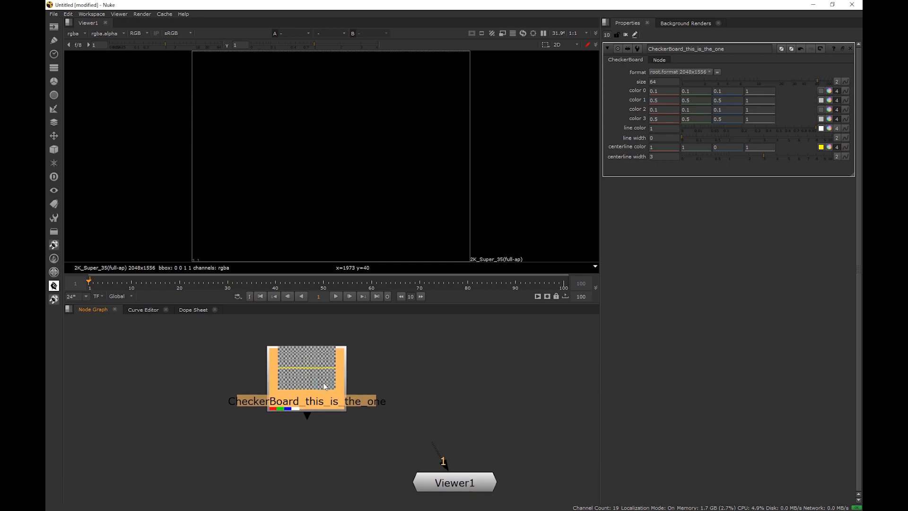
pyautogui.press('Delete')
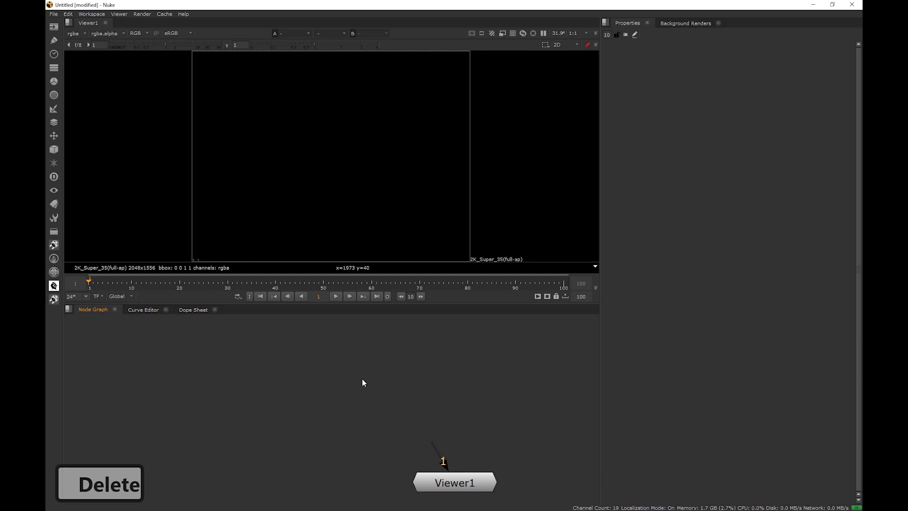
# Add a new CheckerBoard node by searching for checker in the node search box
pyautogui.moveTo(310, 390); pyautogui.dragTo(232, 400, button='middle')
pyautogui.moveTo(305, 385); pyautogui.dragTo(341, 357, button='middle')
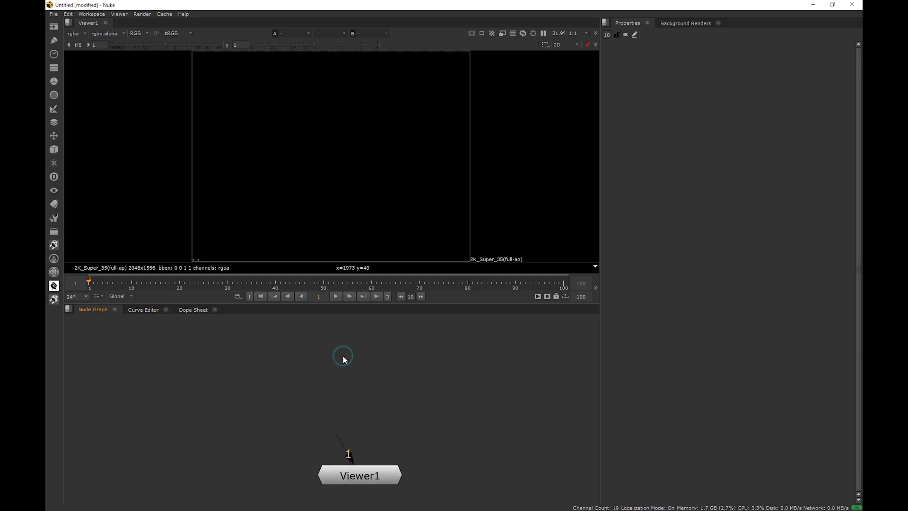
pyautogui.press('Tab')
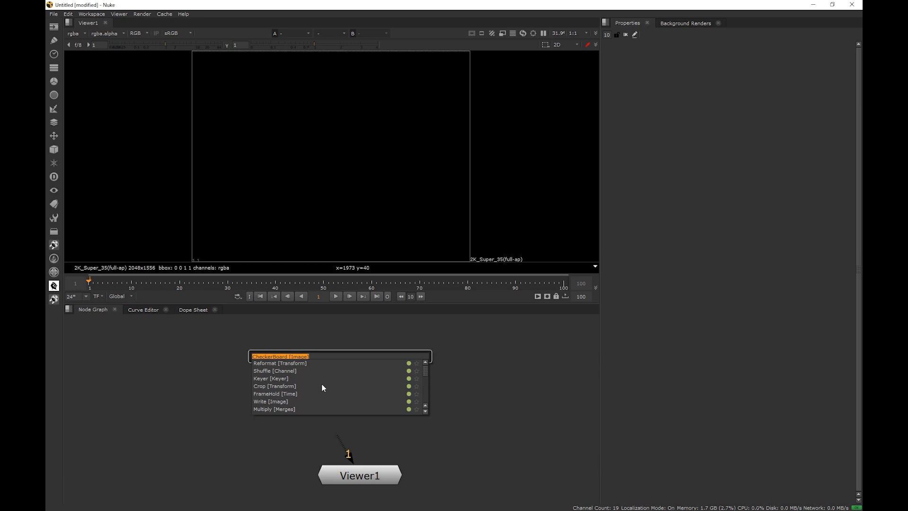
pyautogui.write('checker')
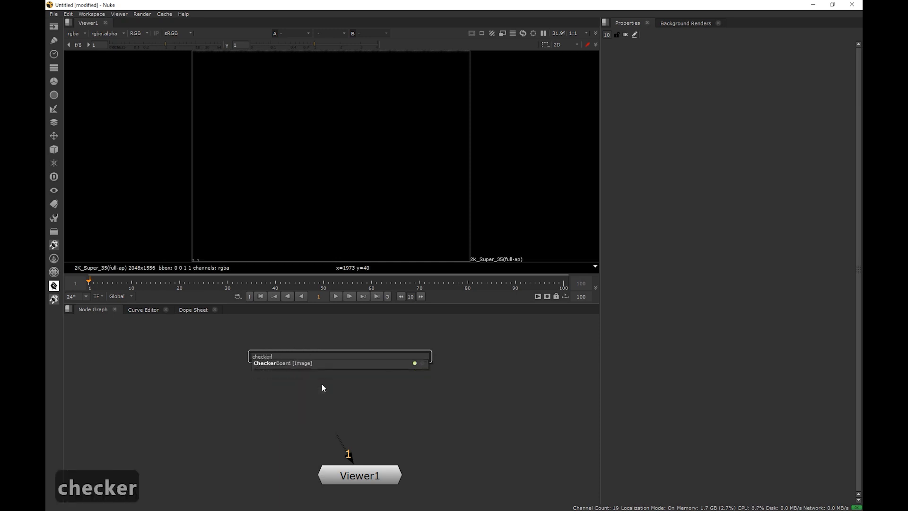
pyautogui.press('Down')
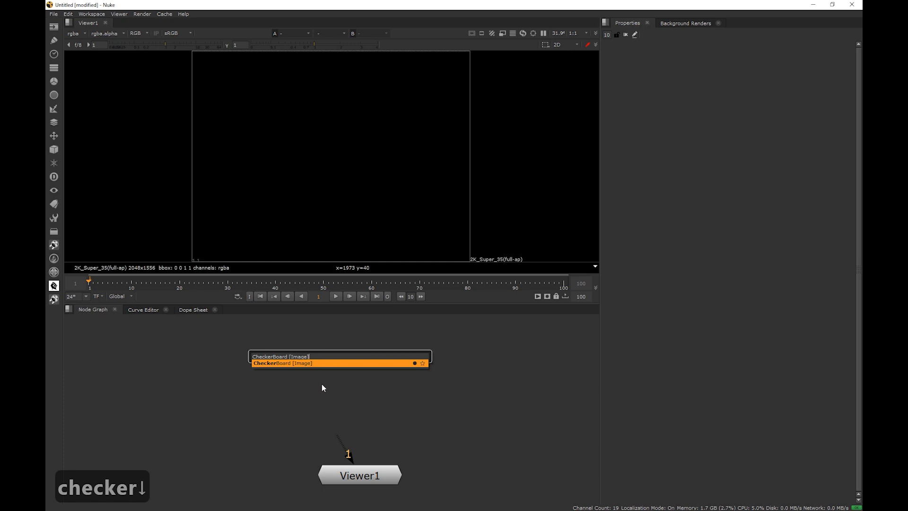
pyautogui.press('Return')
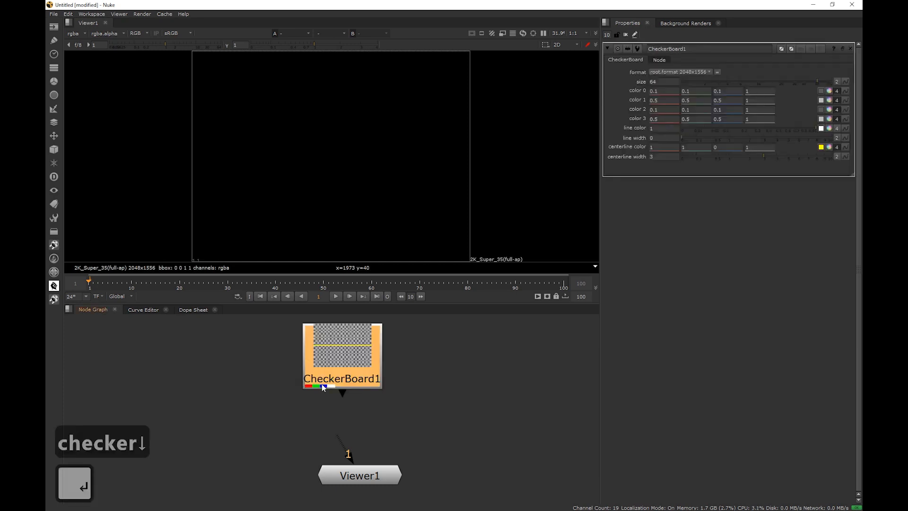
pyautogui.moveTo(331, 368); pyautogui.dragTo(349, 373)
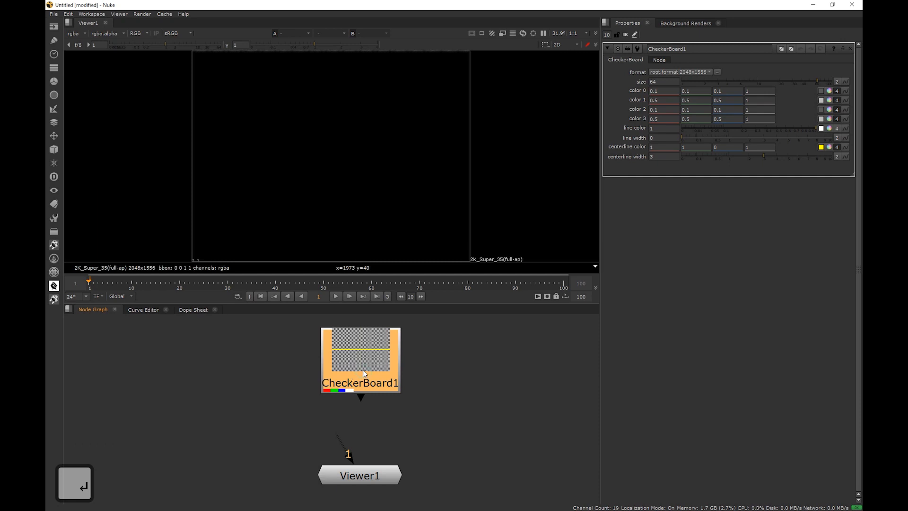
pyautogui.moveTo(471, 373); pyautogui.dragTo(465, 379, button='middle')
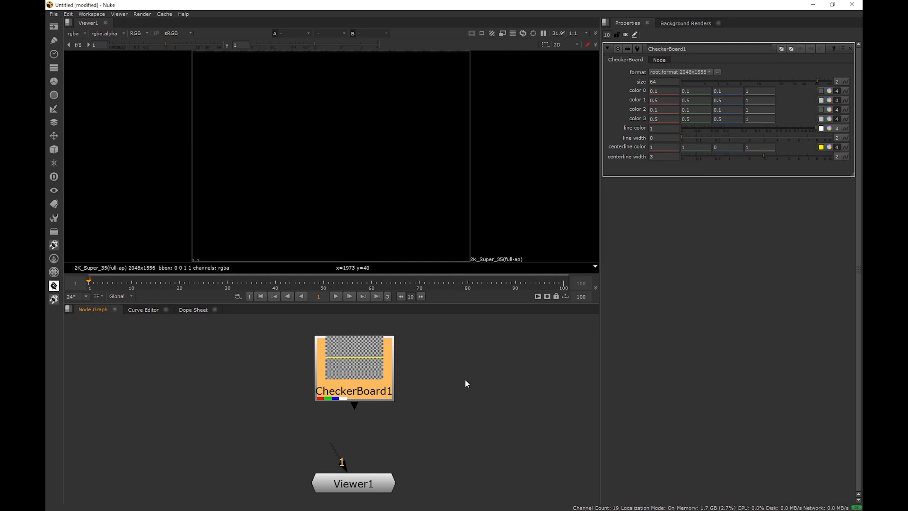
pyautogui.click(54, 27)
pyautogui.click(54, 40)
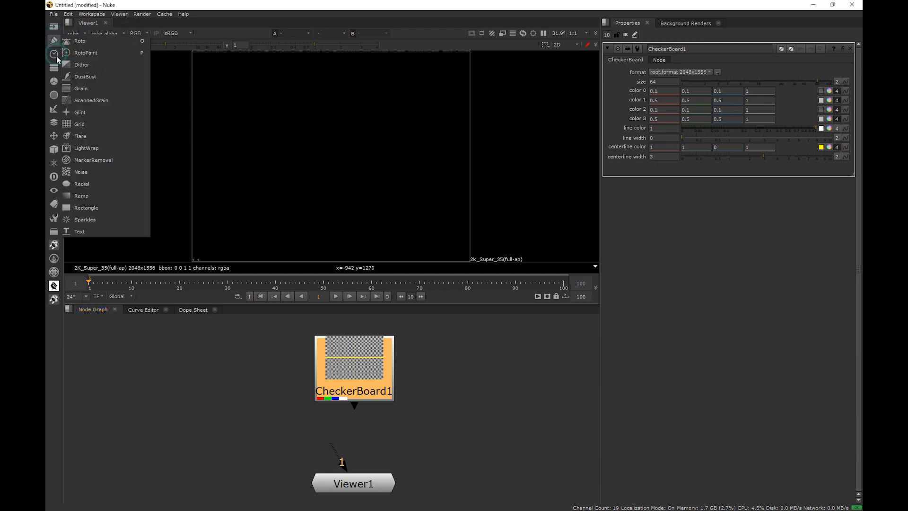
pyautogui.click(56, 55)
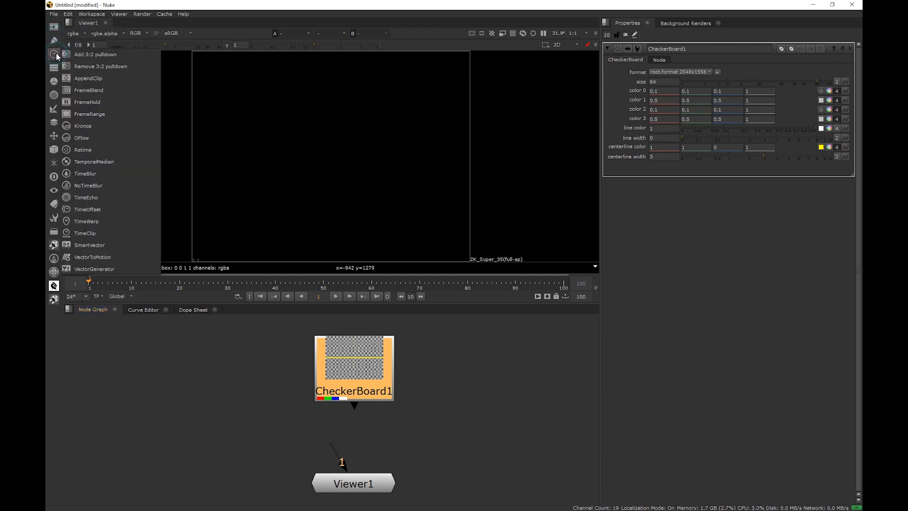
pyautogui.click(55, 29)
pyautogui.click(54, 42)
pyautogui.click(55, 55)
pyautogui.click(54, 68)
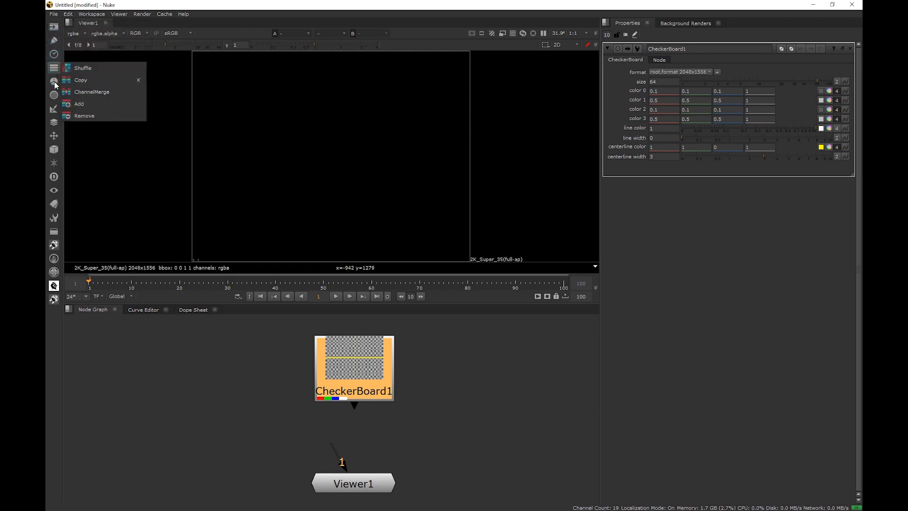
pyautogui.click(54, 82)
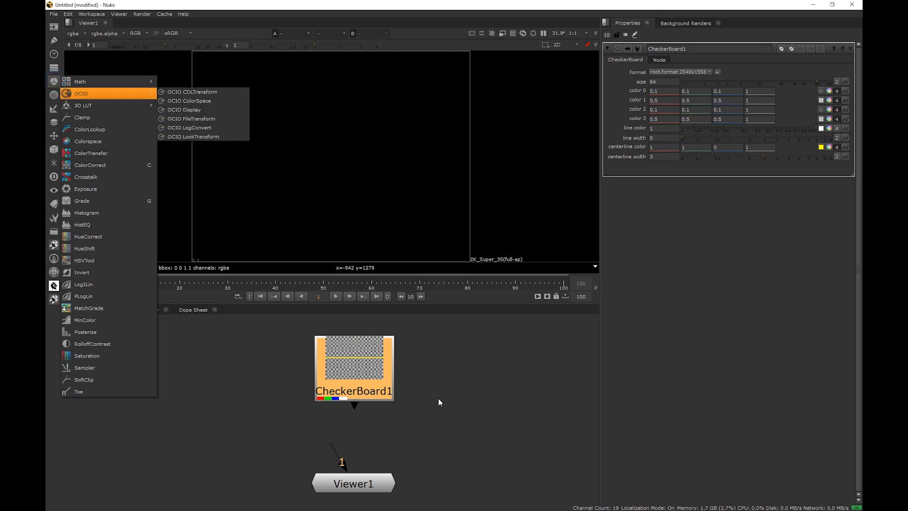
pyautogui.click(410, 405)
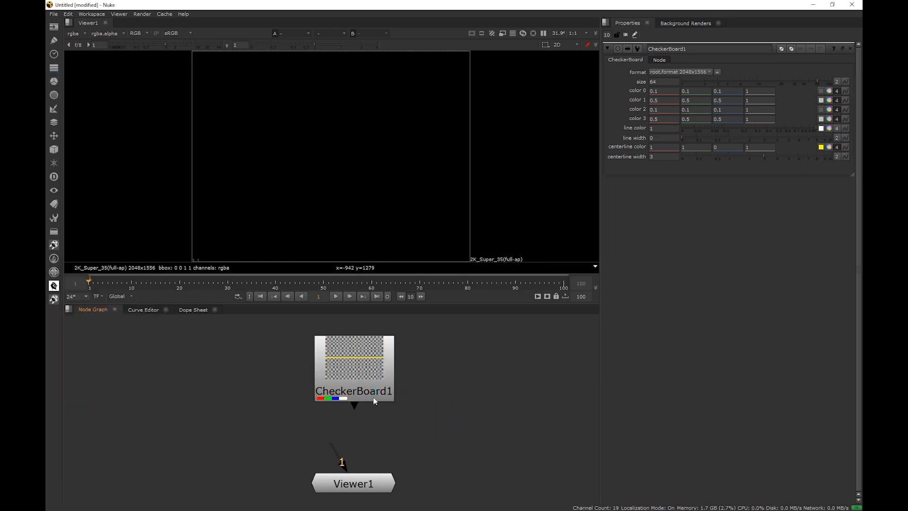
pyautogui.press('Tab')
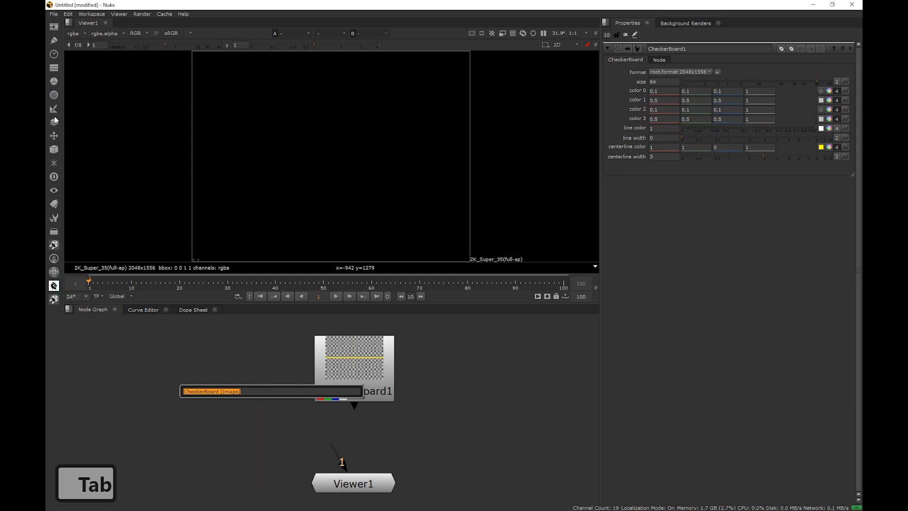
pyautogui.click(53, 27)
pyautogui.click(53, 39)
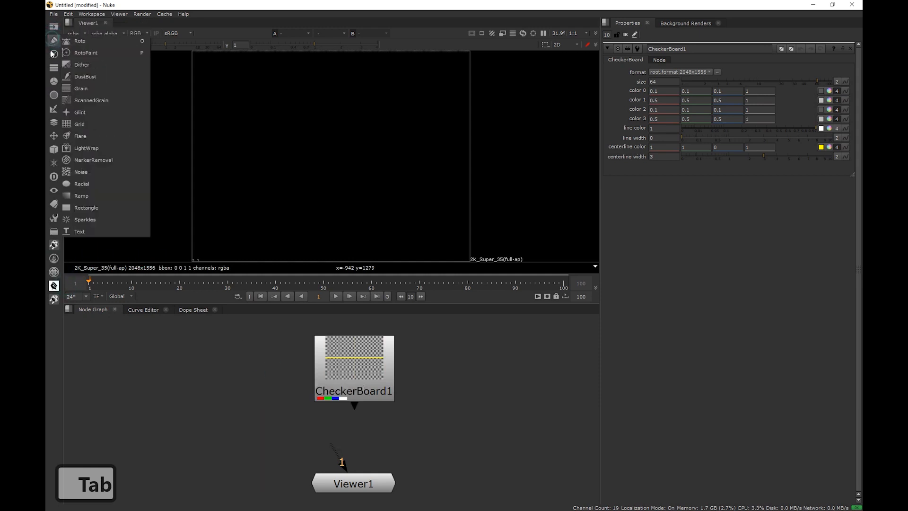
pyautogui.click(257, 363)
pyautogui.click(279, 392)
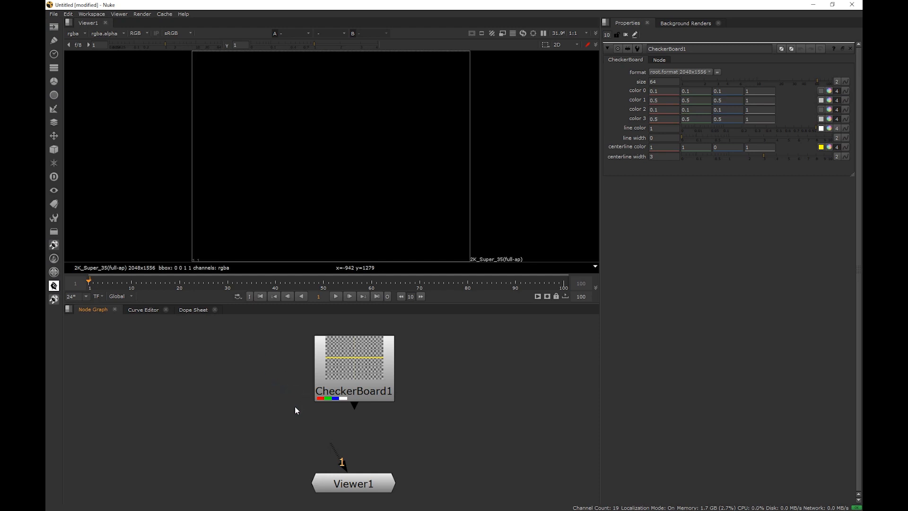
pyautogui.click(58, 30)
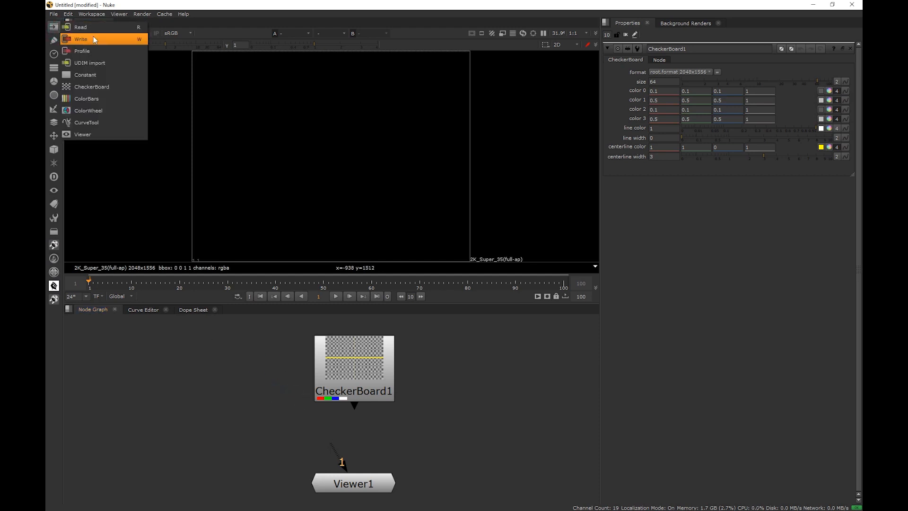
pyautogui.click(57, 40)
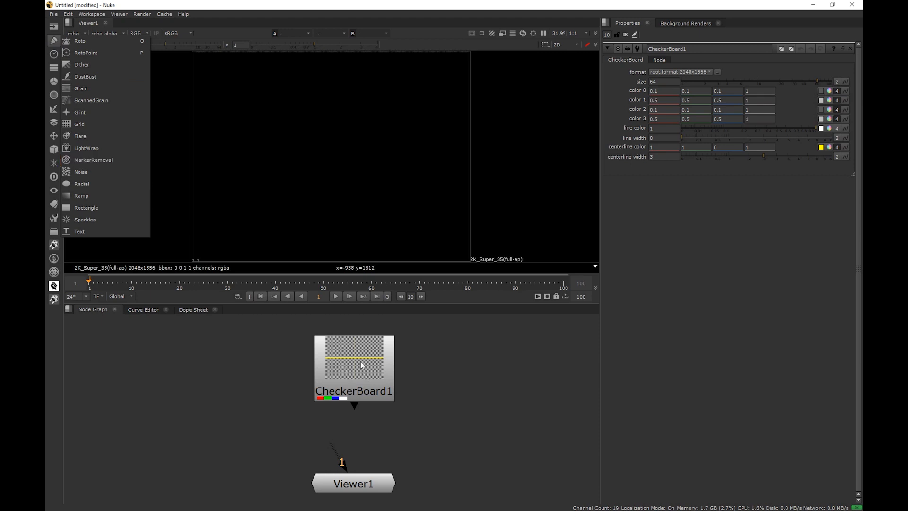
# Add a ColorCorrect node in the empty area of the node graph
pyautogui.click(222, 411)
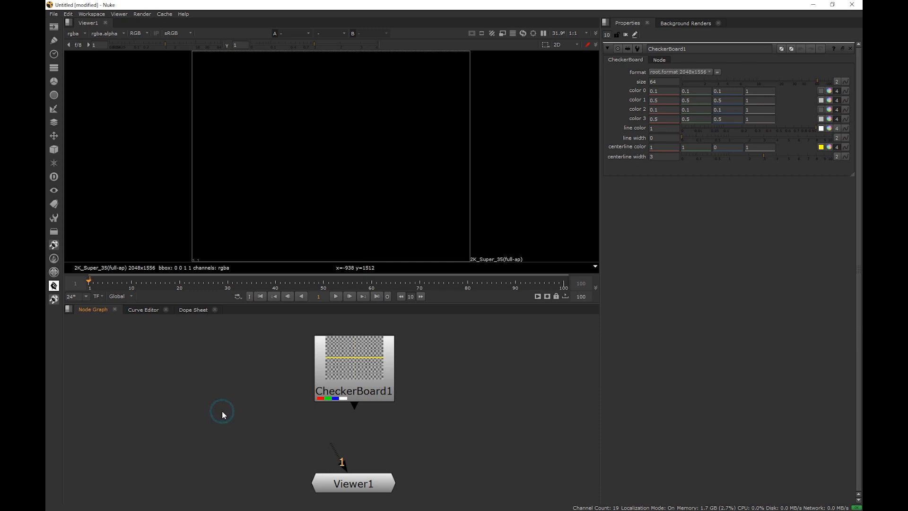
pyautogui.press('c')
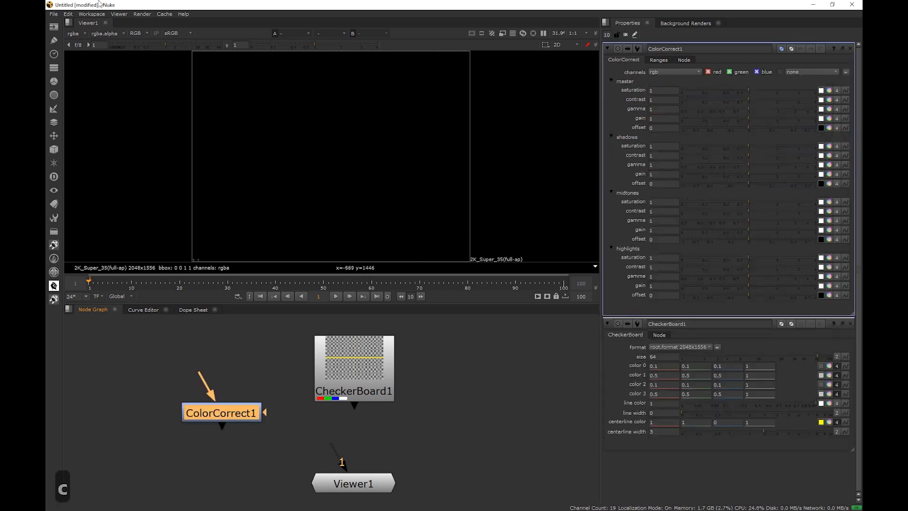
pyautogui.click(54, 81)
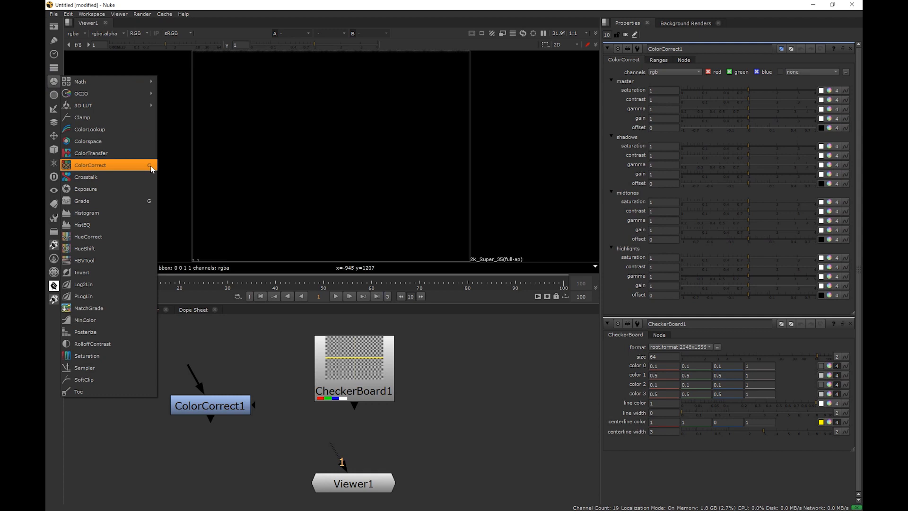
pyautogui.click(54, 69)
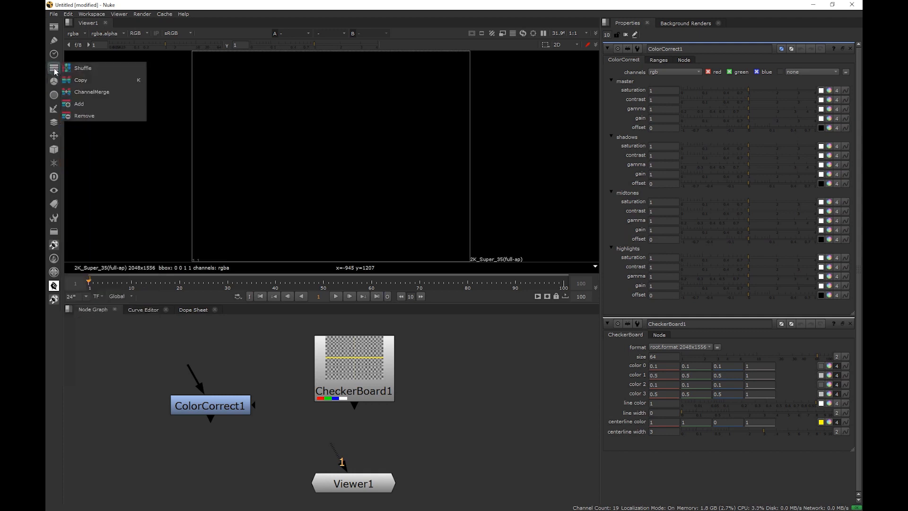
pyautogui.click(54, 54)
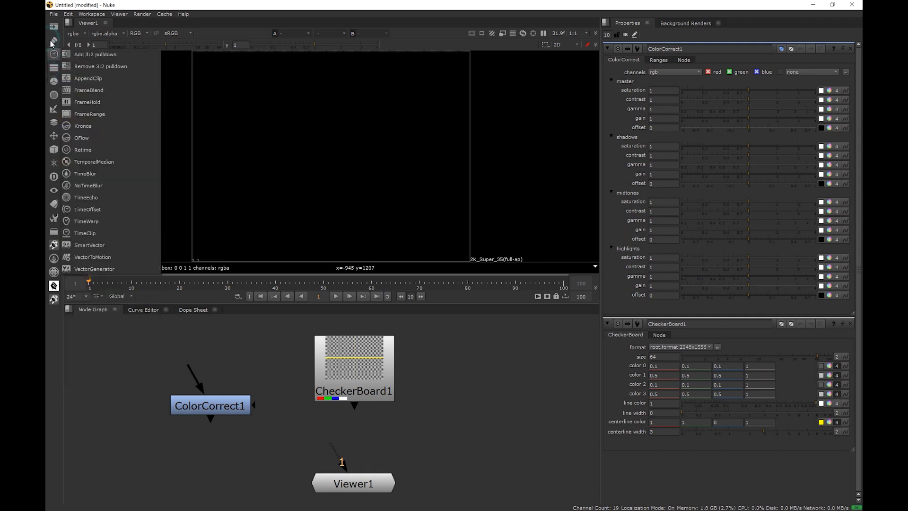
pyautogui.click(52, 30)
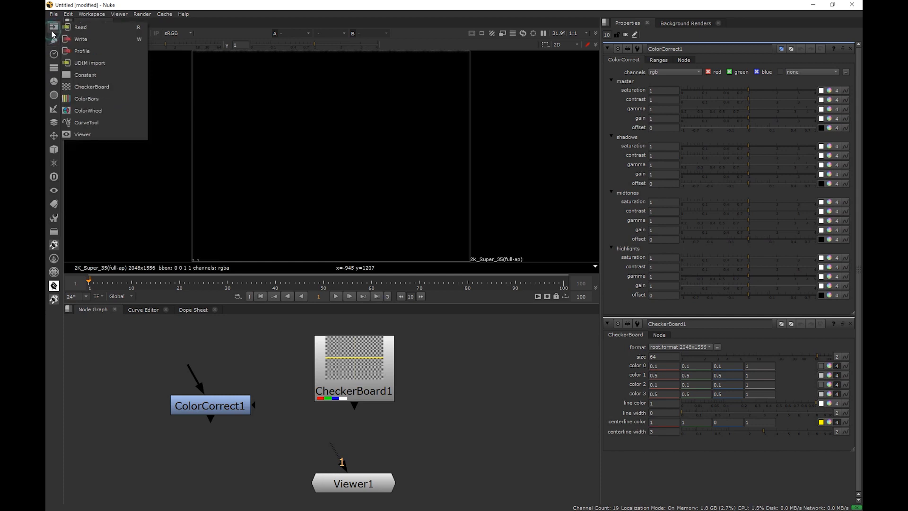
pyautogui.click(305, 420)
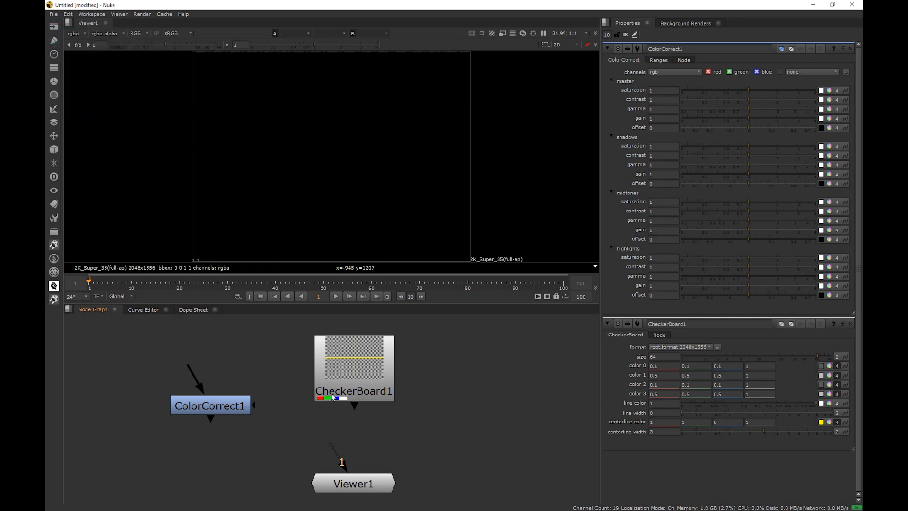
# Connect Viewer1's input to the CheckerBoard1 node so the checkerboard shows in the viewer
pyautogui.moveTo(356, 485); pyautogui.dragTo(390, 471)
pyautogui.moveTo(348, 448)
pyautogui.mouseDown()
pyautogui.moveTo(367, 428)
pyautogui.moveTo(310, 447)
pyautogui.moveTo(390, 443)
pyautogui.moveTo(326, 443)
pyautogui.moveTo(399, 433)
pyautogui.moveTo(348, 429)
pyautogui.moveTo(361, 426)
pyautogui.moveTo(367, 437)
pyautogui.moveTo(345, 449)
pyautogui.mouseUp()
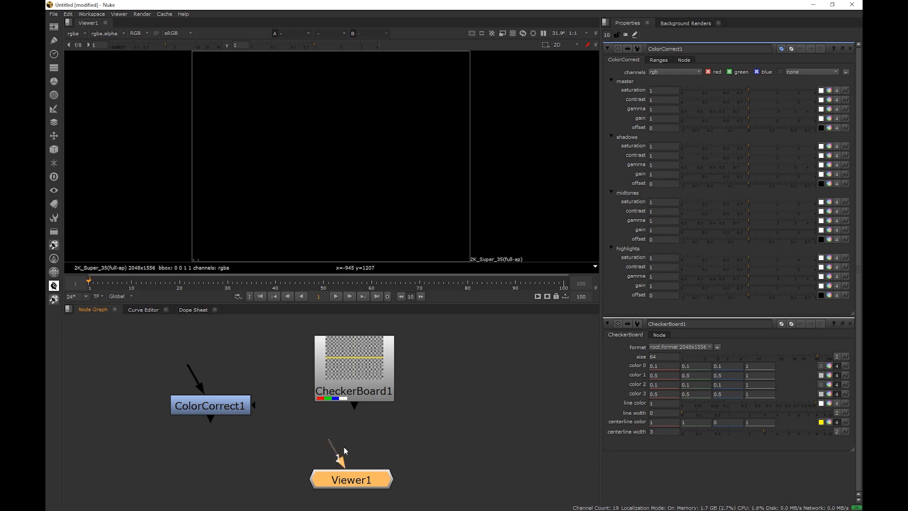
pyautogui.moveTo(194, 366); pyautogui.dragTo(213, 357)
pyautogui.moveTo(214, 358); pyautogui.dragTo(216, 359)
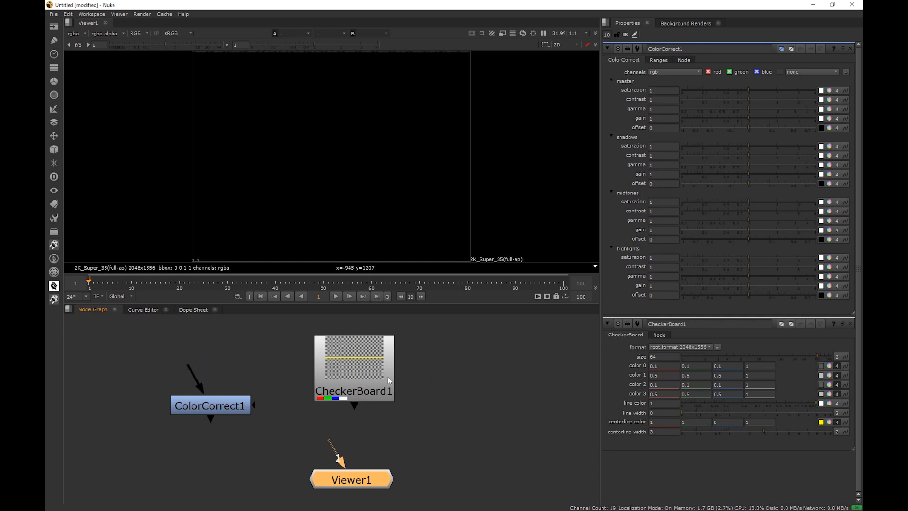
pyautogui.click(368, 374)
pyautogui.click(358, 326)
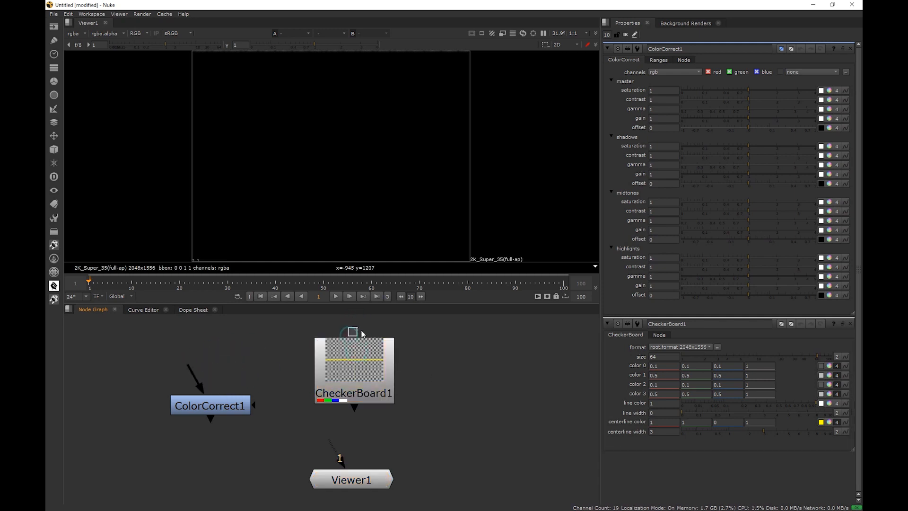
pyautogui.moveTo(357, 361); pyautogui.dragTo(357, 355)
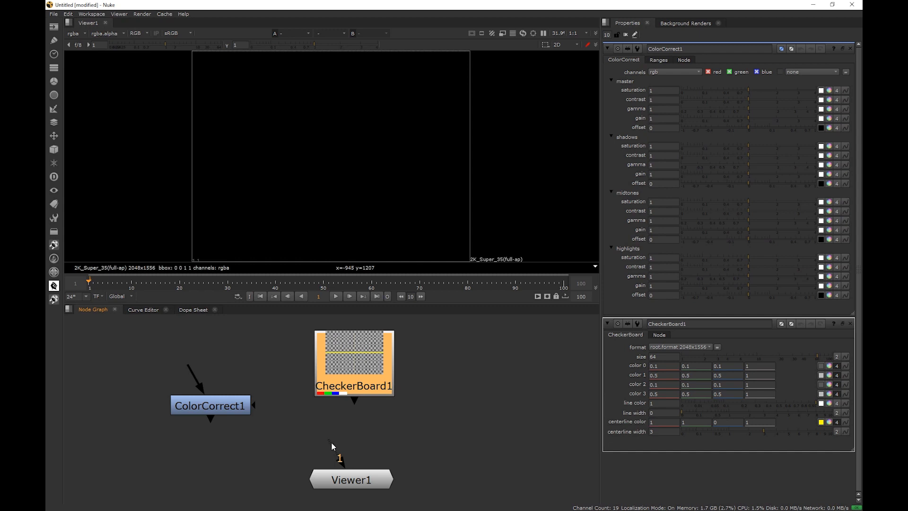
pyautogui.moveTo(332, 444); pyautogui.dragTo(355, 374)
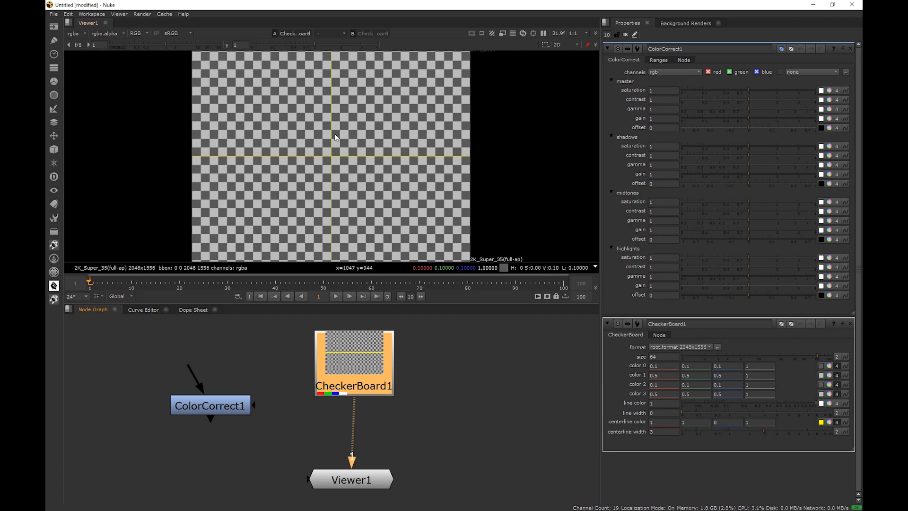
# Zoom and pan around the checkerboard in the viewer, fitting the image back to the frame
pyautogui.scroll(-2, 334, 133)
pyautogui.moveTo(364, 129)
pyautogui.mouseDown(button='middle')
pyautogui.moveTo(371, 147)
pyautogui.moveTo(368, 132)
pyautogui.mouseUp(button='middle')
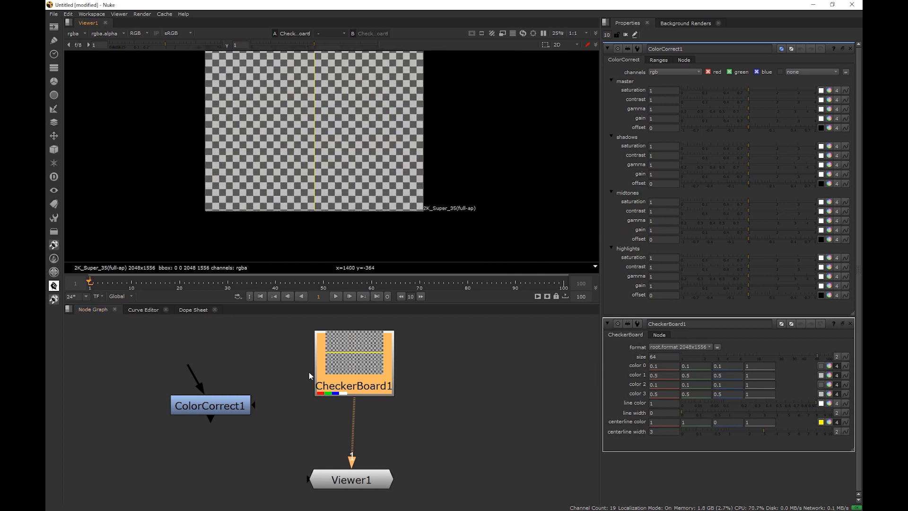
pyautogui.moveTo(311, 133); pyautogui.dragTo(329, 150, button='middle')
pyautogui.scroll(5, 338, 142)
pyautogui.scroll(-6, 345, 136)
pyautogui.scroll(2, 346, 137)
pyautogui.scroll(5, 346, 139)
pyautogui.scroll(-7, 345, 136)
pyautogui.scroll(-3, 340, 149)
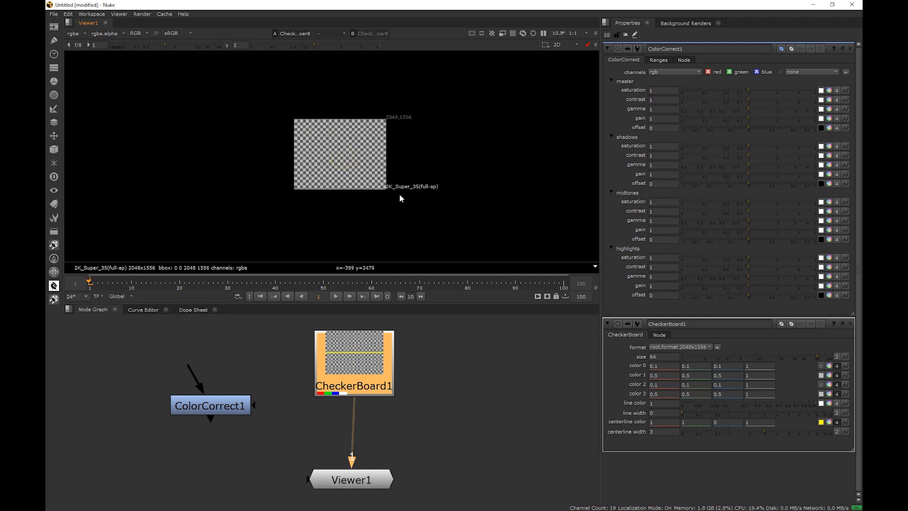
pyautogui.press('h')
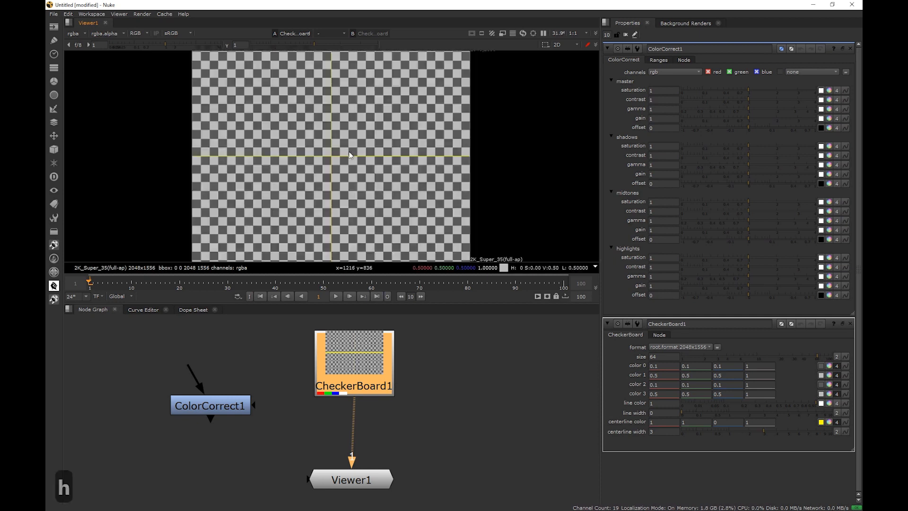
pyautogui.scroll(-6, 430, 163)
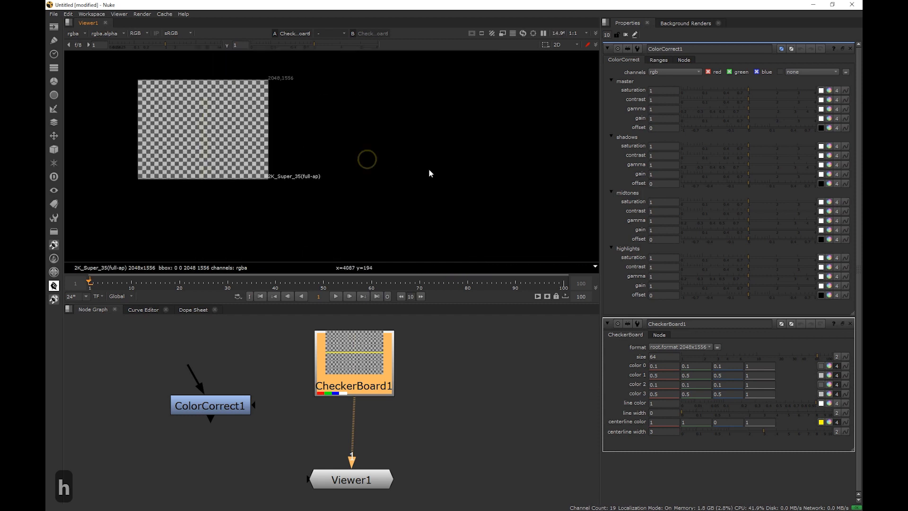
pyautogui.press('h')
pyautogui.scroll(-3, 398, 189)
pyautogui.press('h')
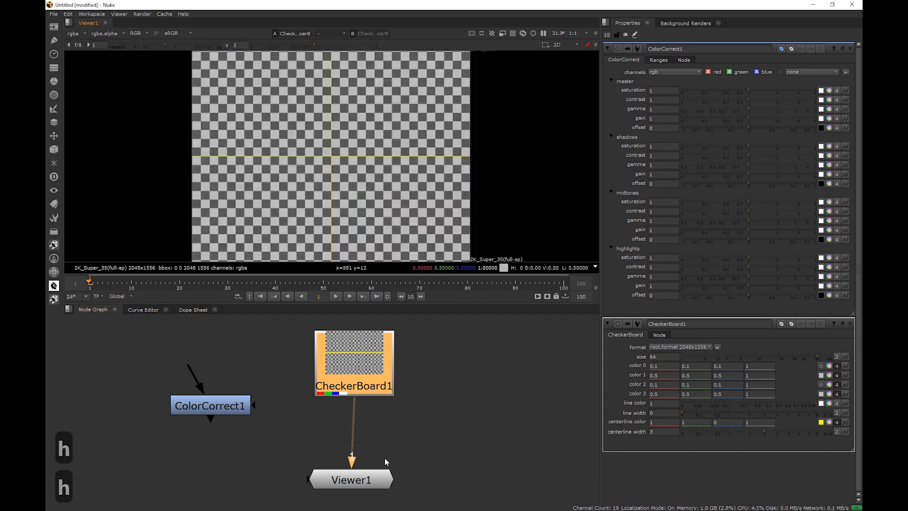
# Disconnect and reconnect the pipe between CheckerBoard1 and Viewer1 by dragging it
pyautogui.moveTo(375, 481); pyautogui.dragTo(377, 479)
pyautogui.moveTo(354, 406); pyautogui.dragTo(211, 446)
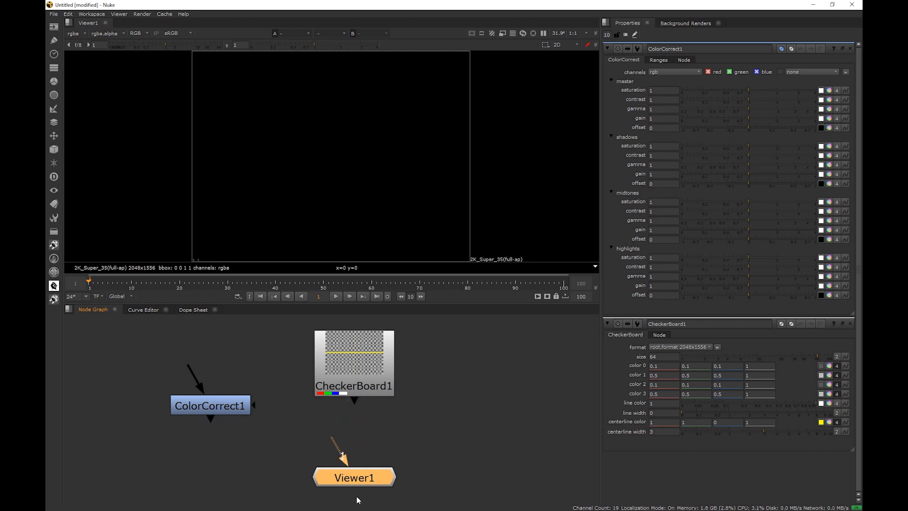
pyautogui.moveTo(356, 406); pyautogui.dragTo(358, 482)
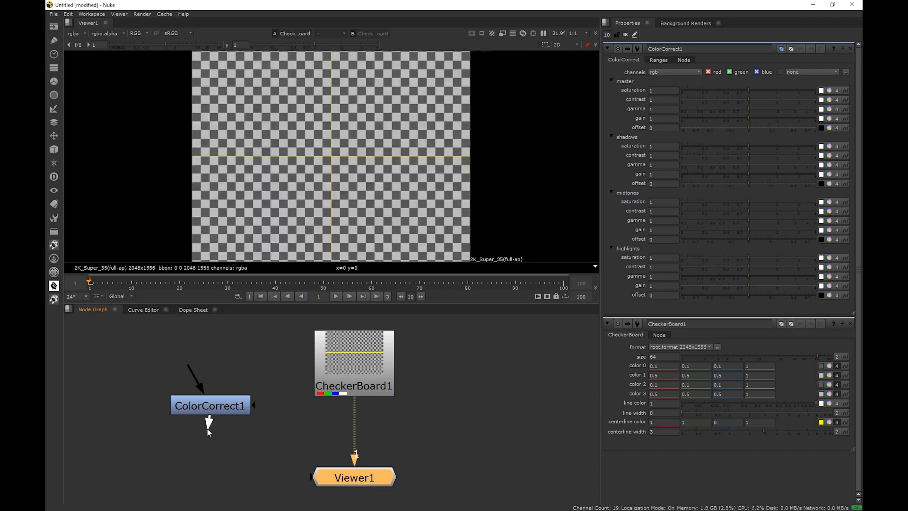
pyautogui.moveTo(221, 473); pyautogui.dragTo(210, 473)
pyautogui.moveTo(356, 402); pyautogui.dragTo(367, 440)
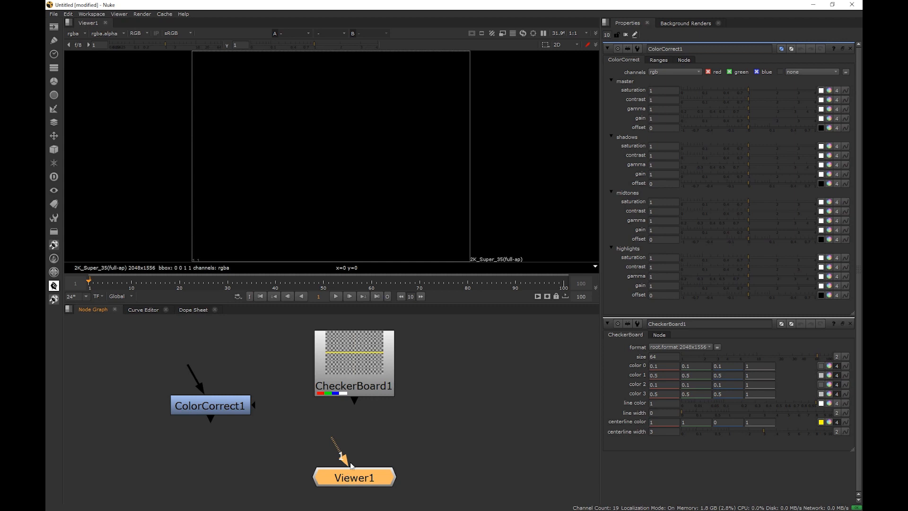
# Connect viewer input 1 first to the selected CheckerBoard1, then to the selected ColorCorrect1
pyautogui.click(361, 384)
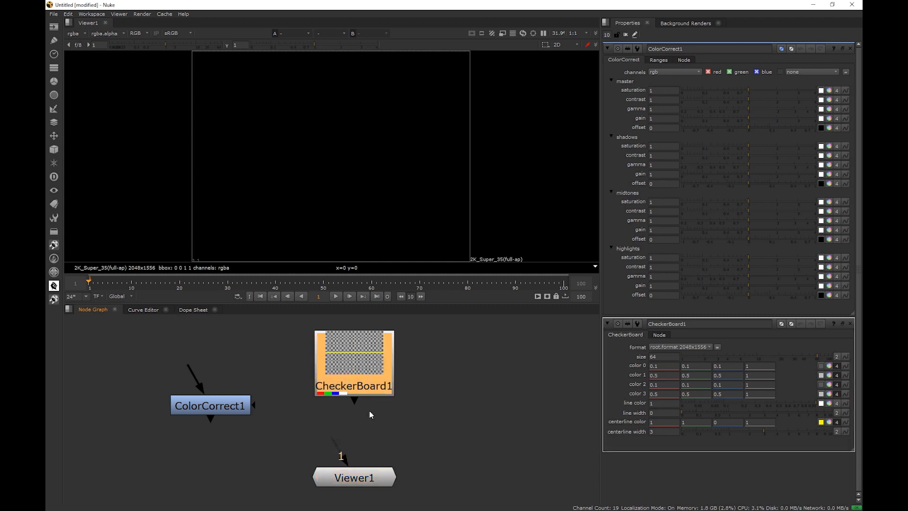
pyautogui.press('1')
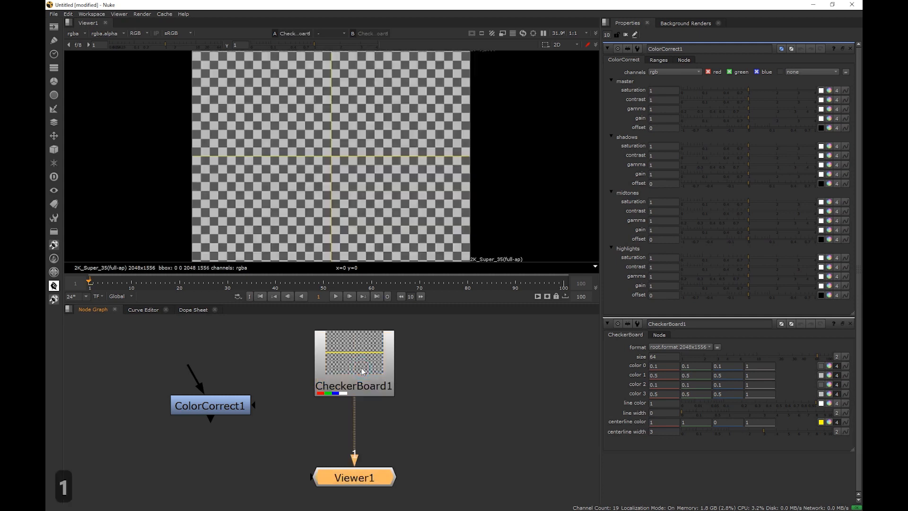
pyautogui.click(361, 368)
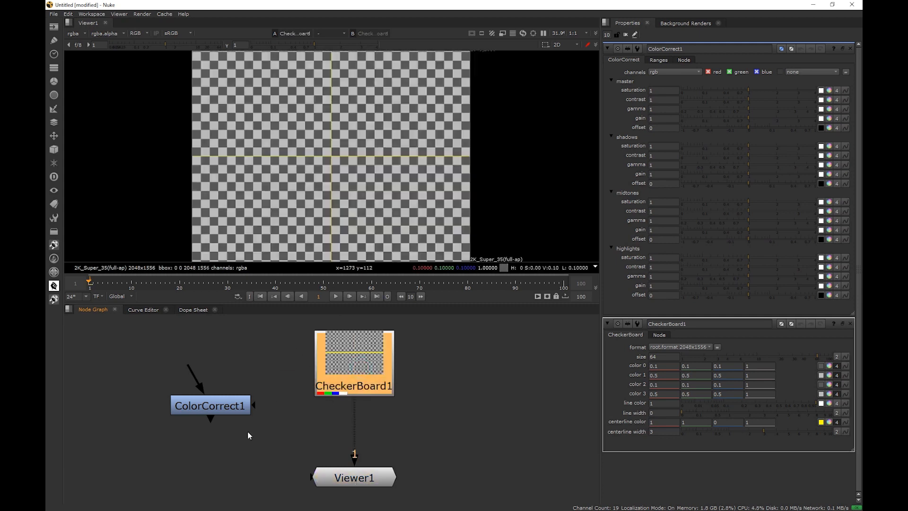
pyautogui.click(216, 413)
pyautogui.press('1')
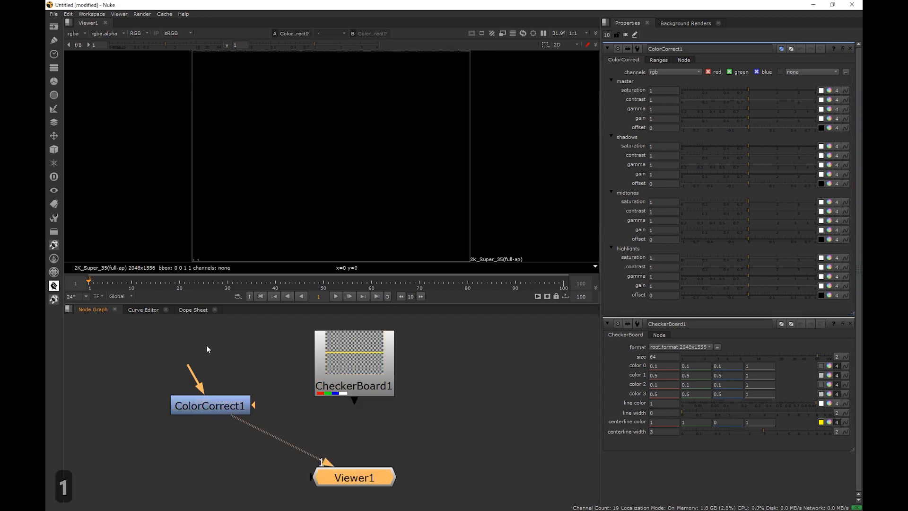
# Select CheckerBoard1 again and connect it back to viewer input 1
pyautogui.moveTo(122, 347); pyautogui.dragTo(277, 455)
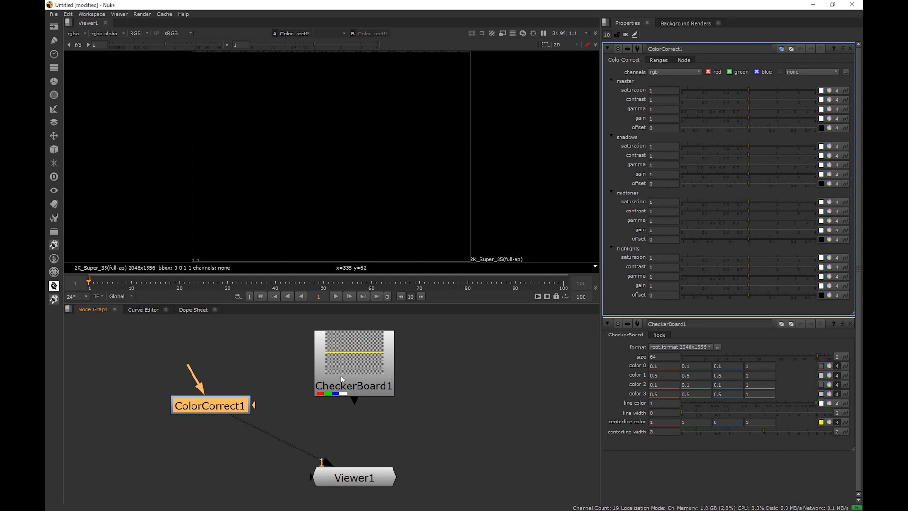
pyautogui.moveTo(343, 378); pyautogui.dragTo(344, 378)
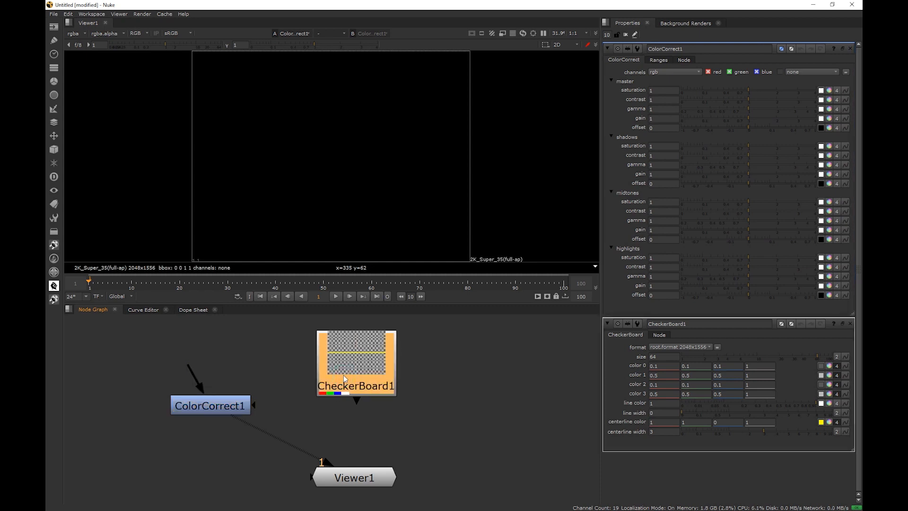
pyautogui.press('1')
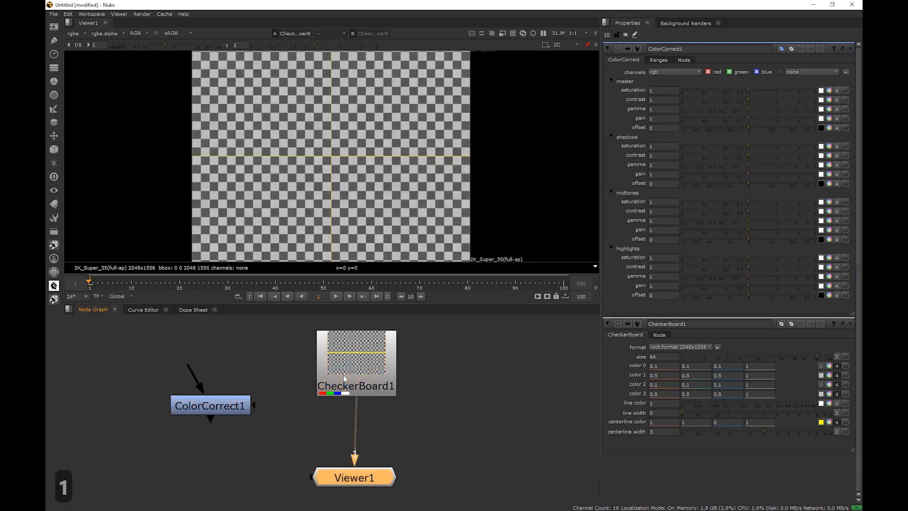
# Open CheckerBoard1's properties and set its size to 69
pyautogui.doubleClick(343, 376)
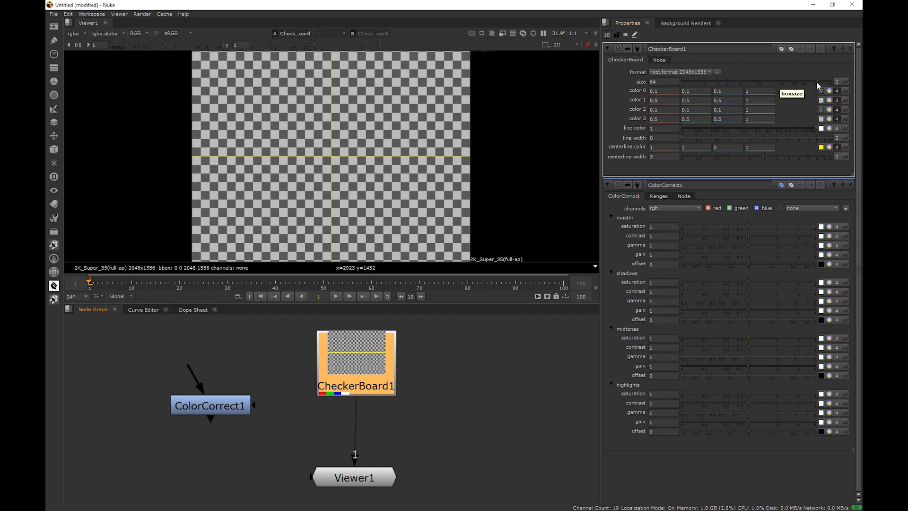
pyautogui.moveTo(813, 81)
pyautogui.mouseDown()
pyautogui.moveTo(783, 81)
pyautogui.moveTo(829, 78)
pyautogui.moveTo(780, 82)
pyautogui.moveTo(819, 82)
pyautogui.mouseUp()
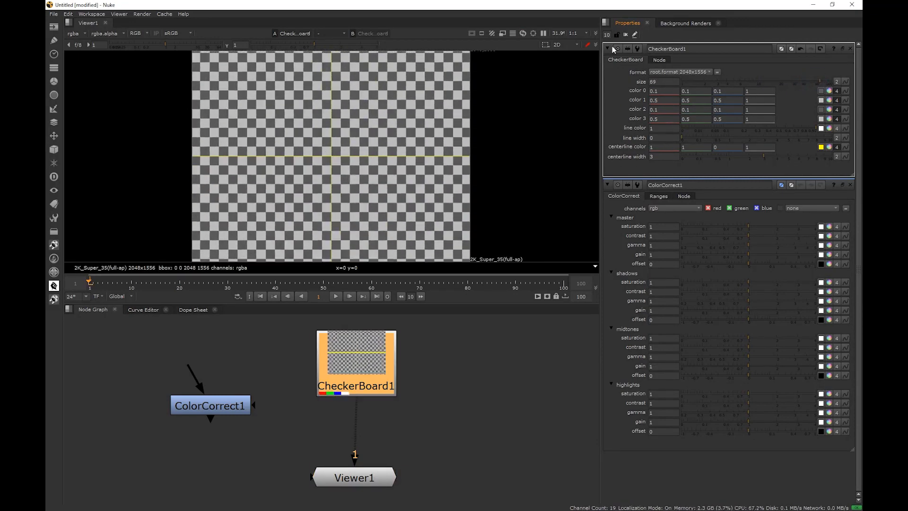
# Select CheckerBoard1 and toggle it disabled and enabled several times
pyautogui.moveTo(351, 367); pyautogui.dragTo(355, 370)
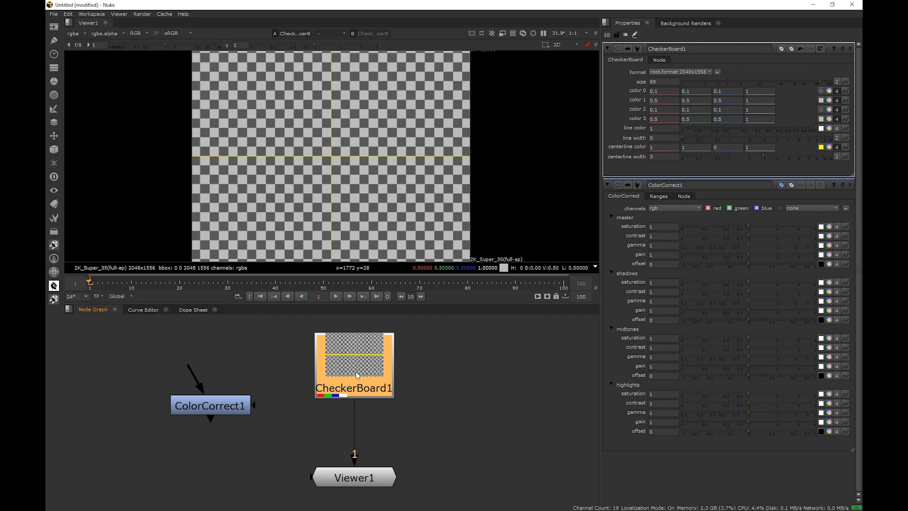
pyautogui.press('d')
pyautogui.press('d')
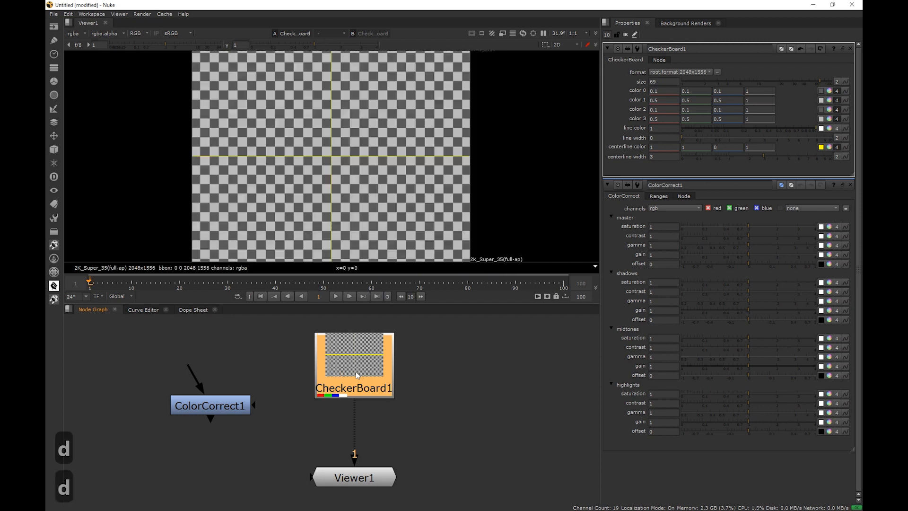
pyautogui.press('d')
pyautogui.press('d')
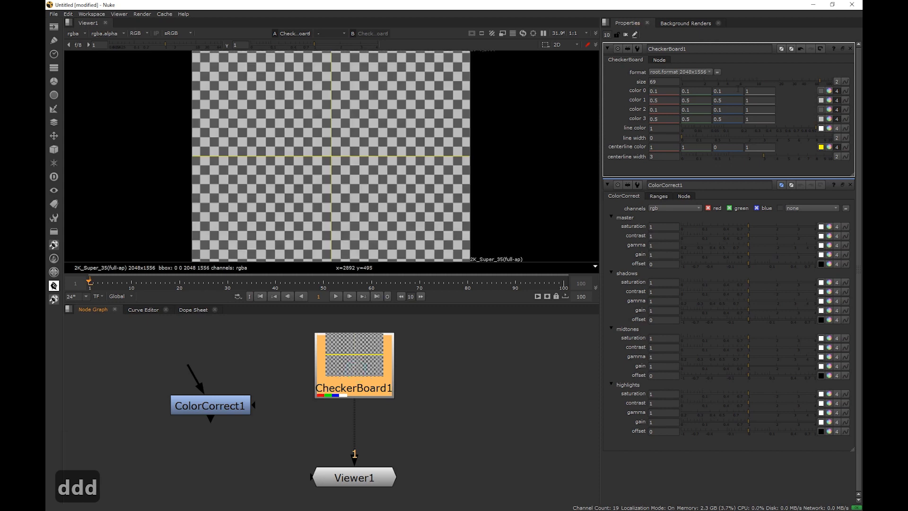
# Show CheckerBoard1's node settings, toggle its disable option on and off repeatedly, and return to its checkerboard parameters
pyautogui.click(661, 60)
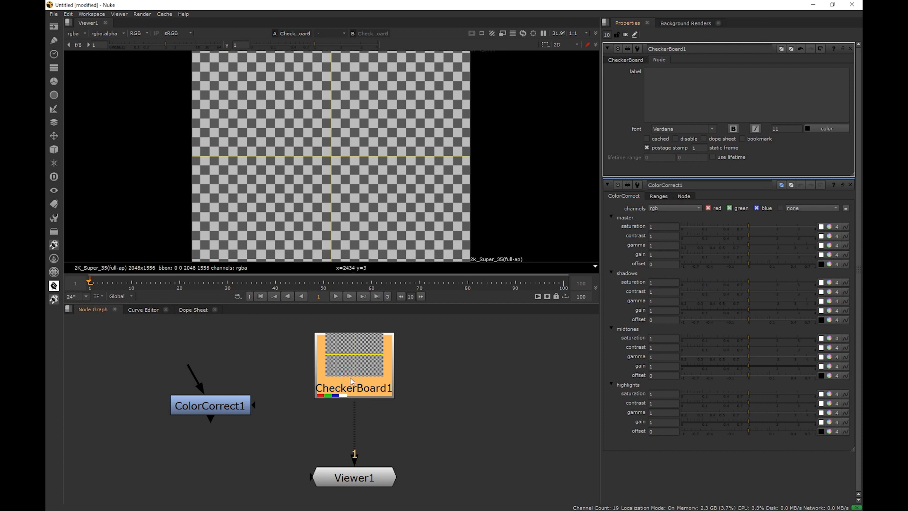
pyautogui.press('d')
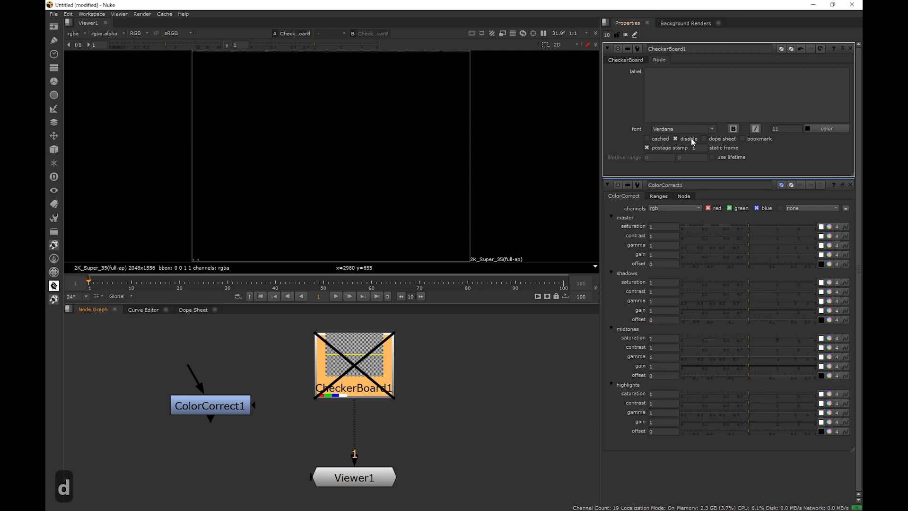
pyautogui.press('d')
pyautogui.press('d')
pyautogui.press('d')
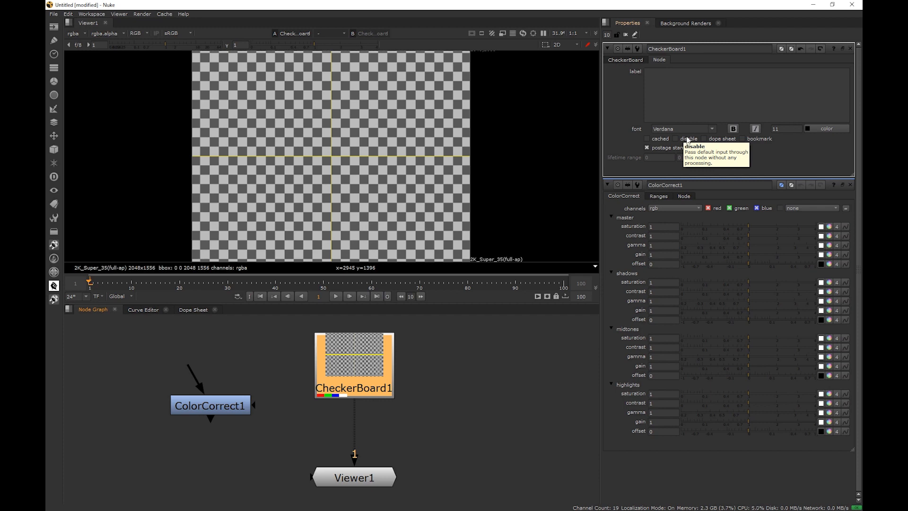
pyautogui.press('d')
pyautogui.press('d')
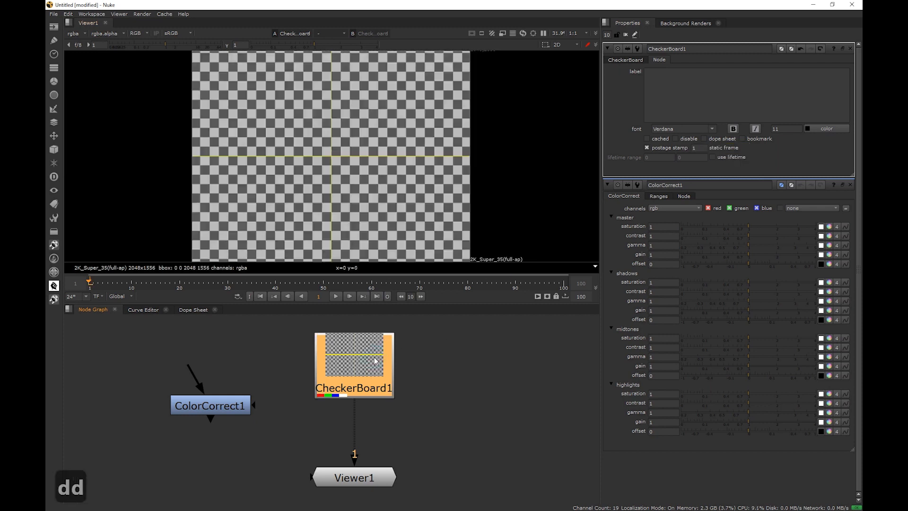
pyautogui.click(633, 62)
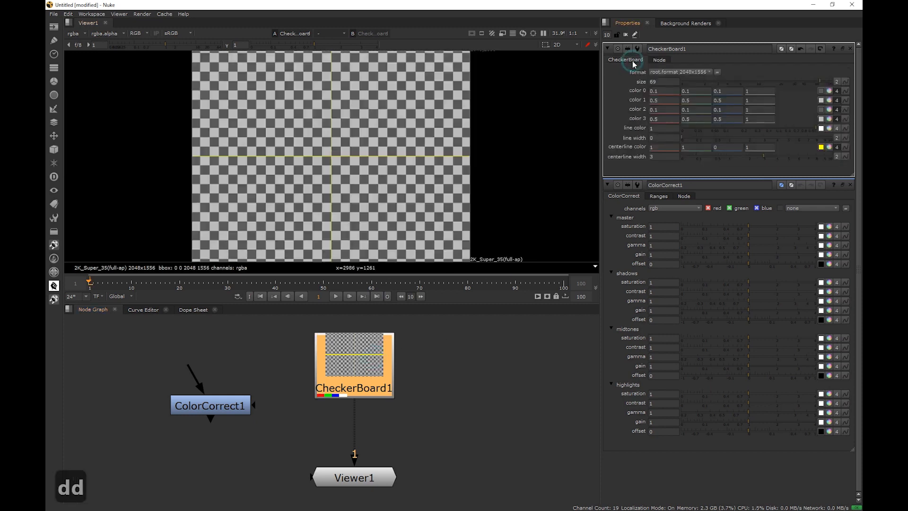
# Nudge the nodes, open ColorCorrect1's properties and set its master gain to about 1.9
pyautogui.moveTo(359, 390); pyautogui.dragTo(359, 388)
pyautogui.moveTo(227, 407); pyautogui.dragTo(233, 414)
pyautogui.doubleClick(234, 414)
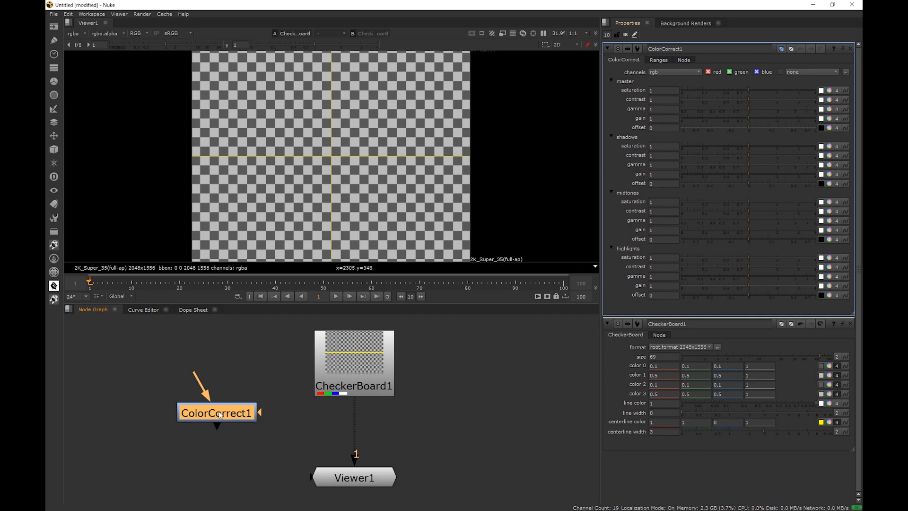
pyautogui.click(752, 118)
pyautogui.moveTo(736, 119); pyautogui.dragTo(772, 117)
# Connect CheckerBoard1 into ColorCorrect1 and route ColorCorrect1's output to viewer input 1
pyautogui.moveTo(199, 381); pyautogui.dragTo(355, 372)
pyautogui.moveTo(352, 483); pyautogui.dragTo(353, 495)
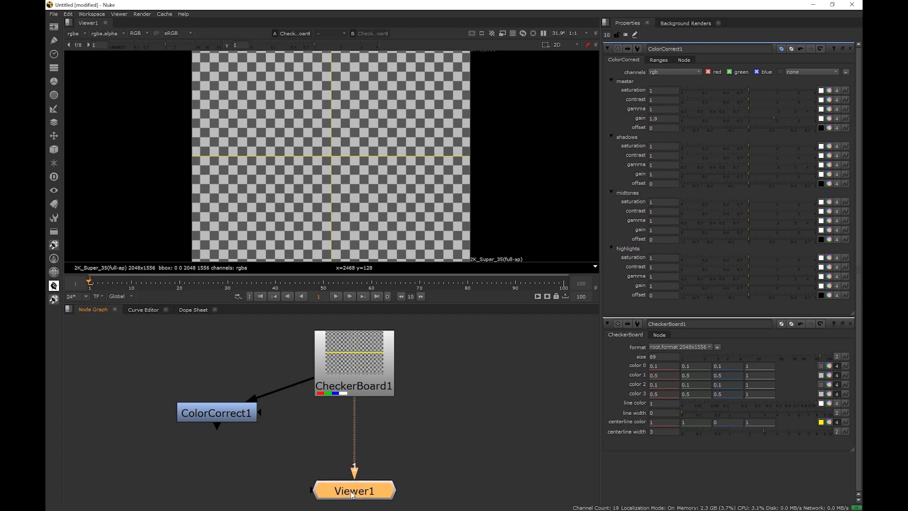
pyautogui.click(359, 367)
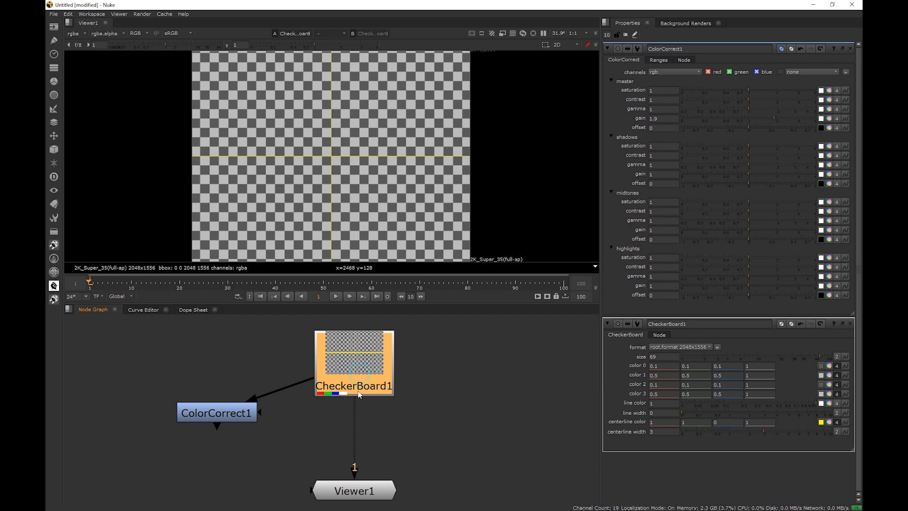
pyautogui.moveTo(356, 402); pyautogui.dragTo(236, 416)
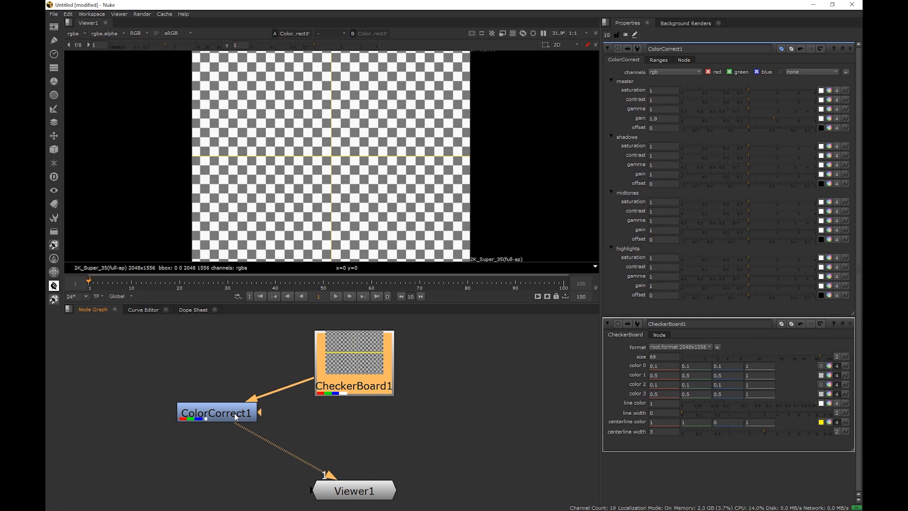
pyautogui.click(236, 416)
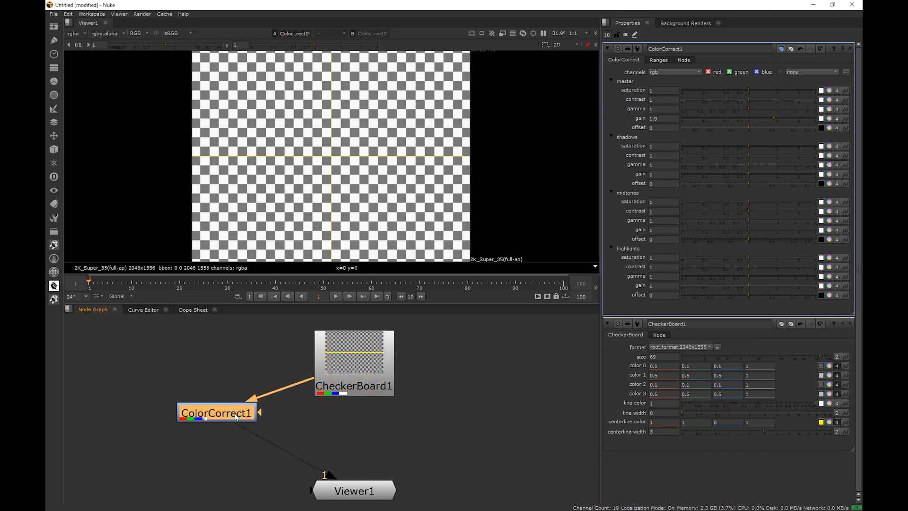
# Adjust ColorCorrect1's master contrast, gamma and gain to about 2.16, 0.465 and 0.76
pyautogui.moveTo(762, 121); pyautogui.dragTo(779, 99)
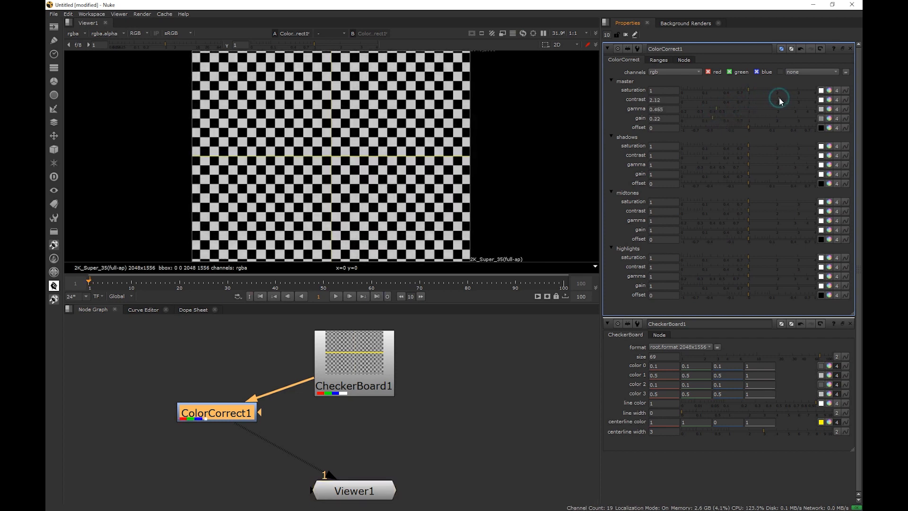
pyautogui.moveTo(719, 118); pyautogui.dragTo(739, 118)
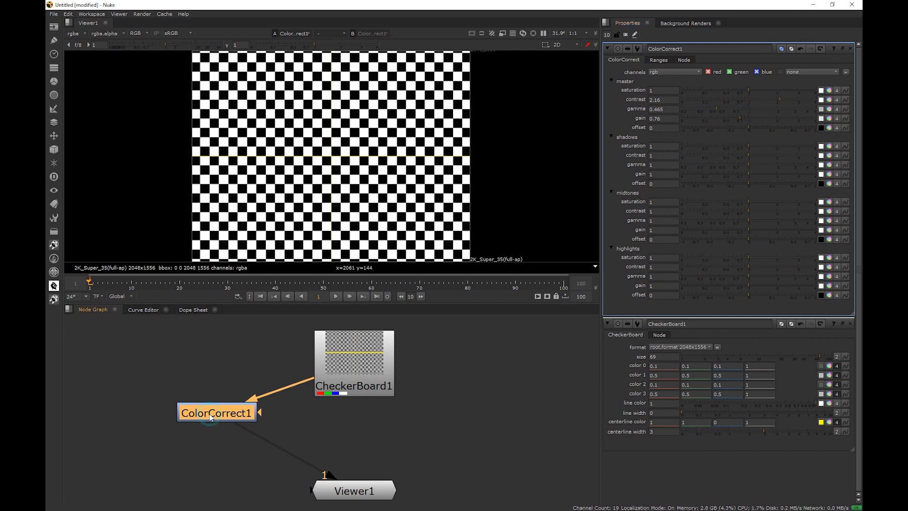
# Toggle ColorCorrect1 disabled and enabled several times, briefly viewing CheckerBoard1 and undoing that viewer change
pyautogui.press('d')
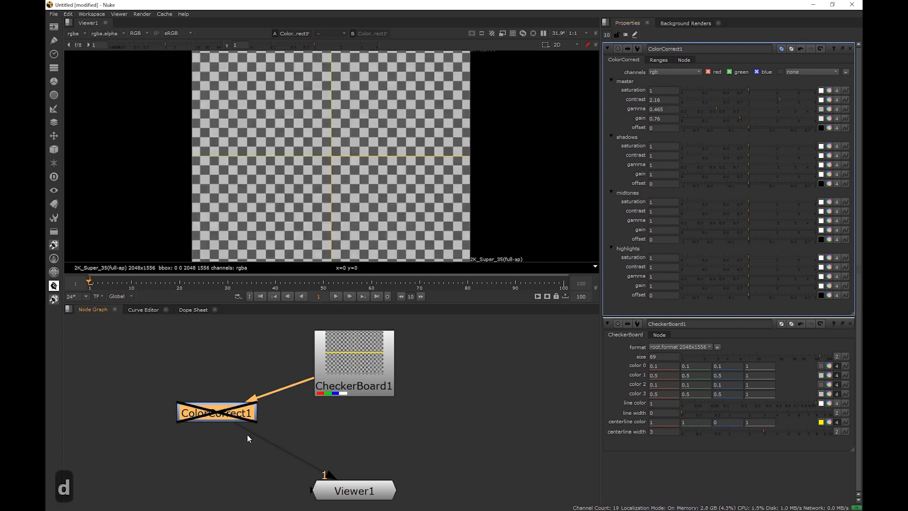
pyautogui.click(341, 377)
pyautogui.press('1')
pyautogui.hotkey('ctrl', 'z')
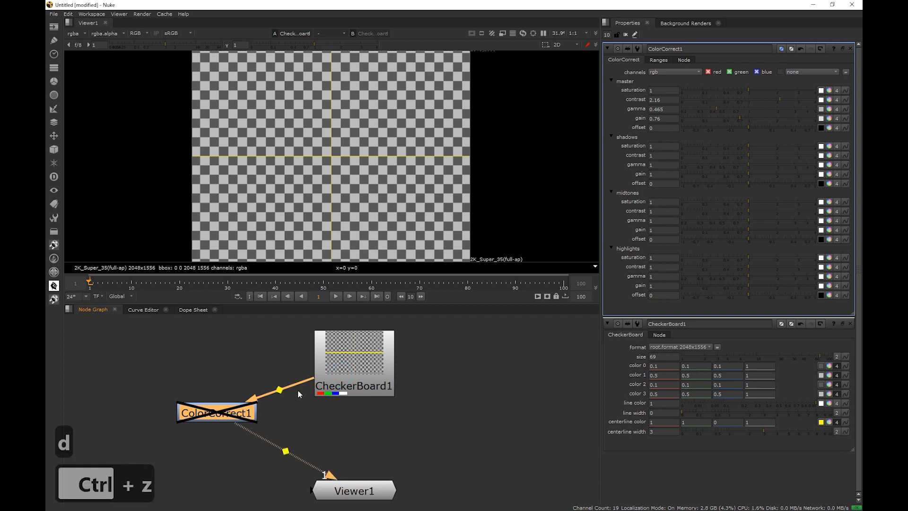
pyautogui.press('d')
pyautogui.press('d')
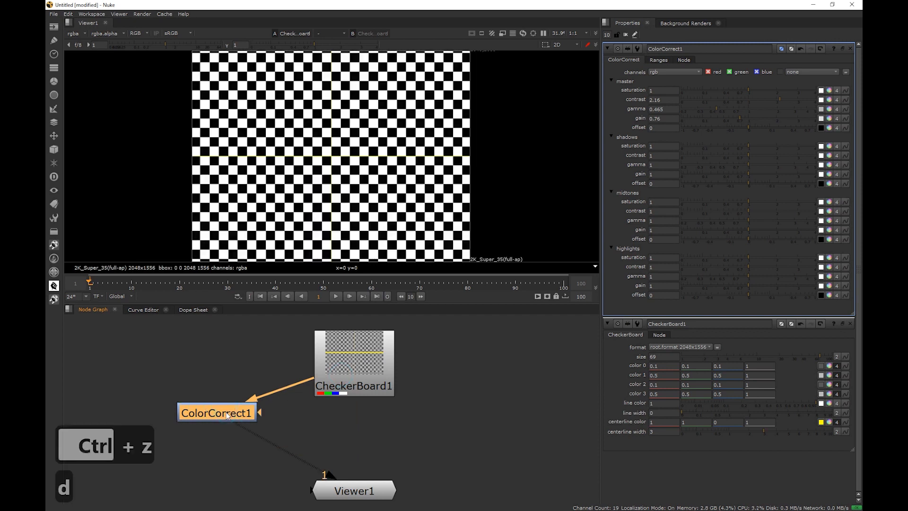
pyautogui.press('d')
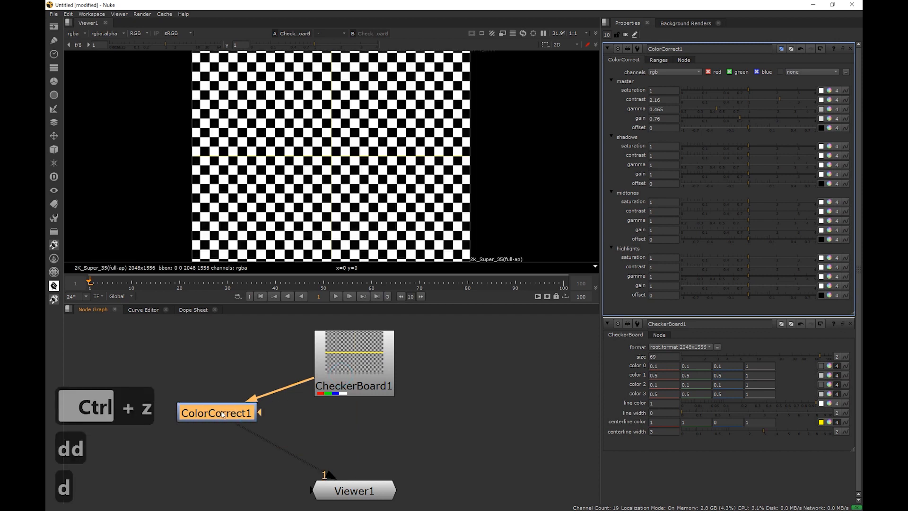
# Move ColorCorrect1 above CheckerBoard1 and toggle its disable state four times
pyautogui.moveTo(225, 421); pyautogui.dragTo(372, 429)
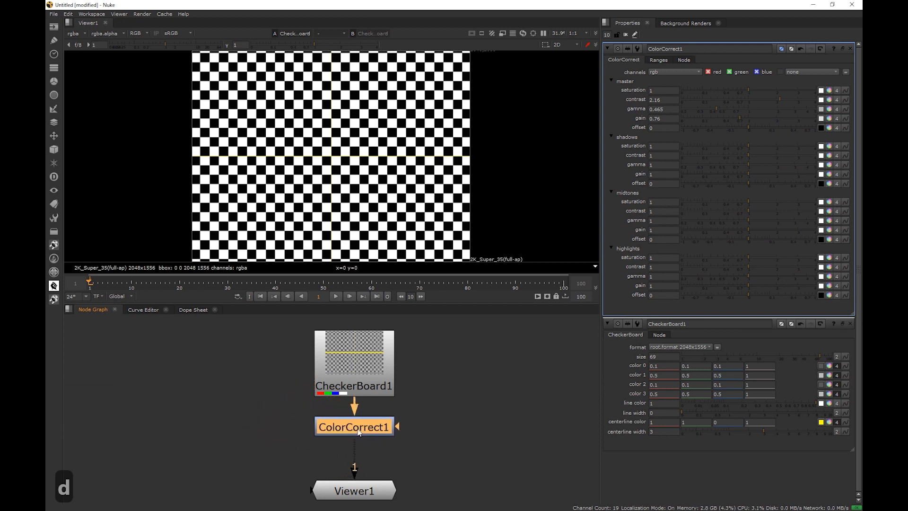
pyautogui.scroll(-3, 432, 363)
pyautogui.moveTo(401, 365); pyautogui.dragTo(363, 392, button='middle')
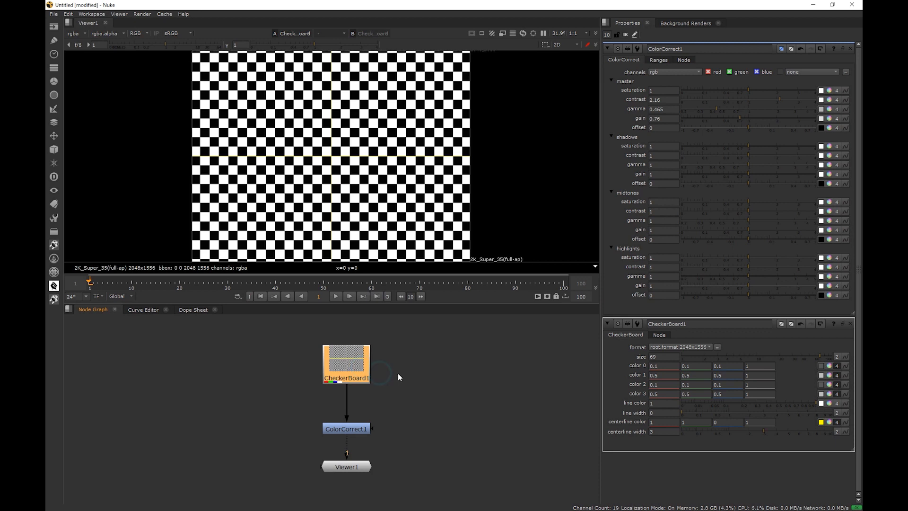
pyautogui.moveTo(399, 375); pyautogui.dragTo(375, 421, button='middle')
pyautogui.moveTo(337, 475); pyautogui.dragTo(342, 347)
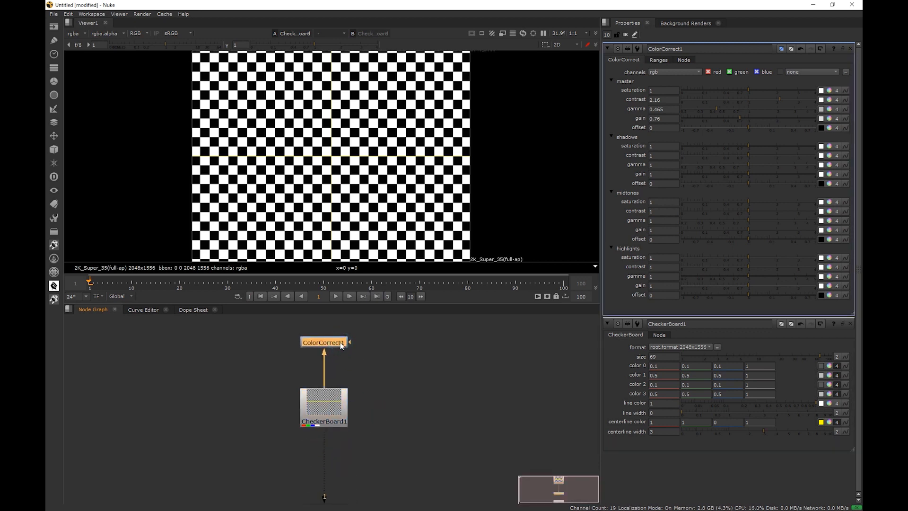
pyautogui.press('d')
pyautogui.press('d')
pyautogui.press('d')
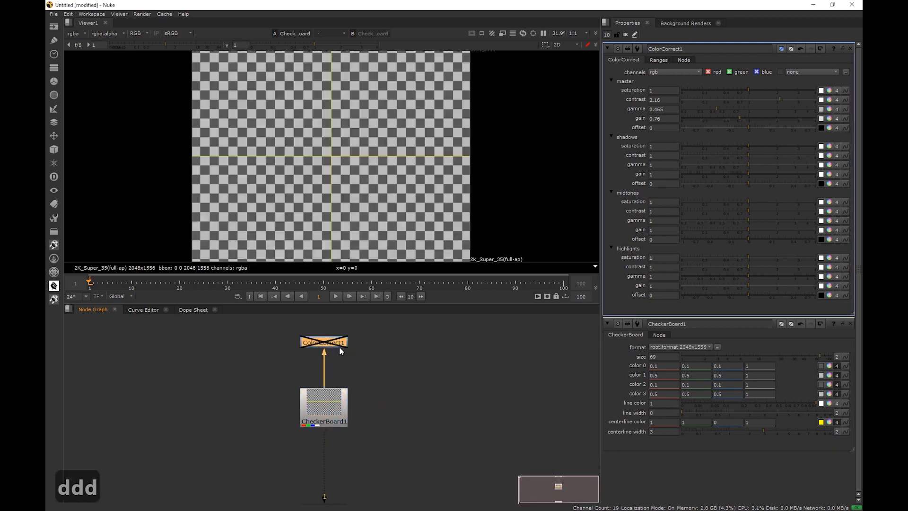
pyautogui.press('d')
# Move ColorCorrect1 to the right of CheckerBoard1 and toggle its disable state twice
pyautogui.moveTo(328, 343); pyautogui.dragTo(416, 409)
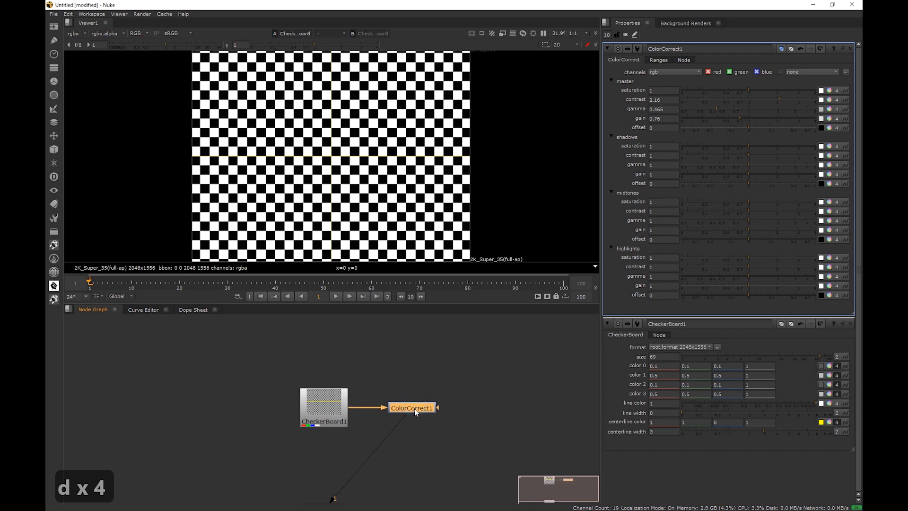
pyautogui.press('d')
# Move ColorCorrect1 back below CheckerBoard1 and toggle its disable state four times
pyautogui.press('d')
pyautogui.moveTo(415, 409); pyautogui.dragTo(330, 449)
pyautogui.press('d')
pyautogui.press('d')
pyautogui.press('d')
pyautogui.press('d')
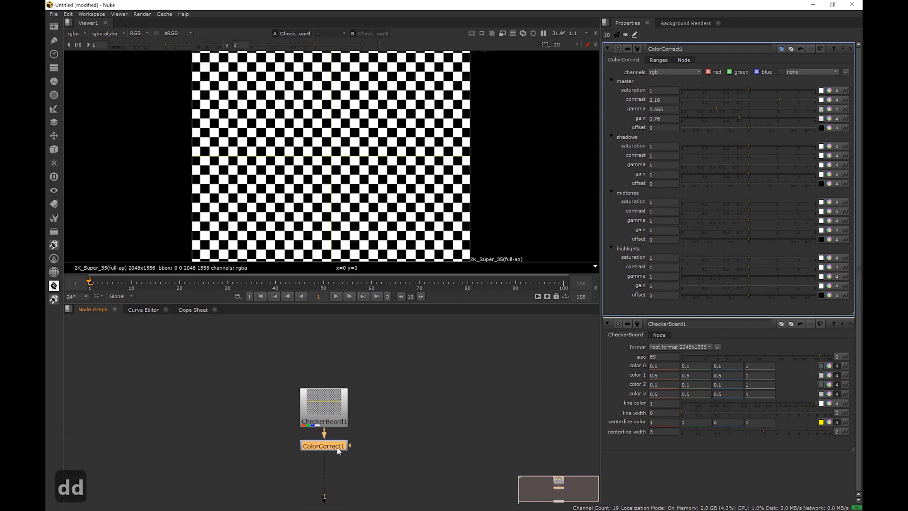
# Move Viewer1 down and to the left of the node chain
pyautogui.moveTo(361, 468); pyautogui.dragTo(376, 422, button='middle')
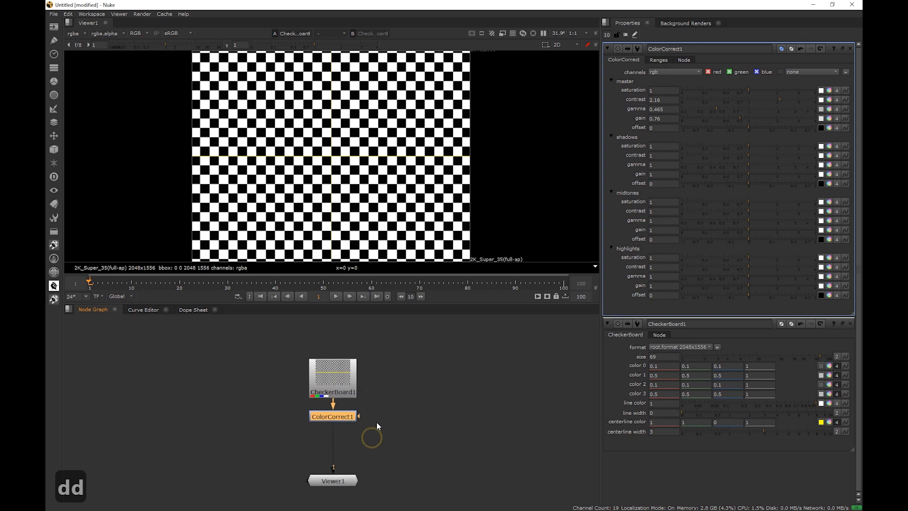
pyautogui.moveTo(345, 463); pyautogui.dragTo(276, 420)
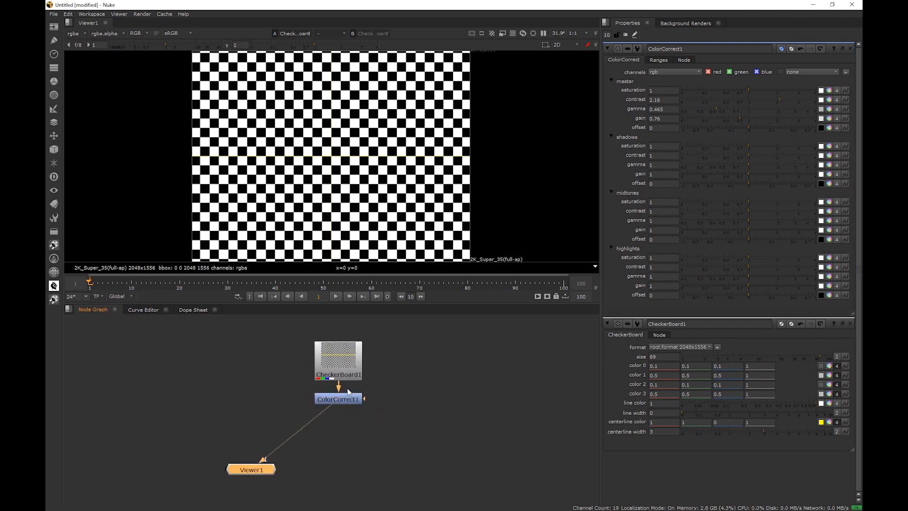
# Open CheckerBoard1's properties and then ColorCorrect1's properties
pyautogui.click(348, 368)
pyautogui.doubleClick(348, 369)
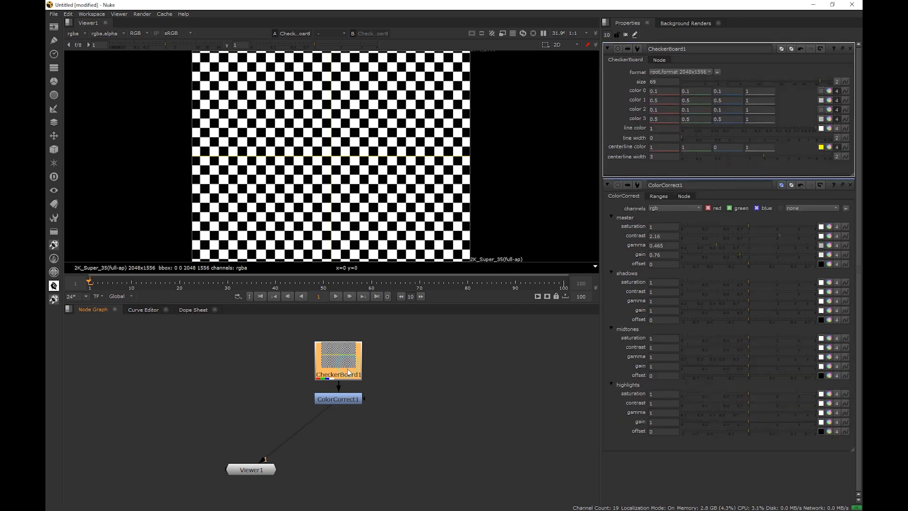
pyautogui.click(343, 400)
pyautogui.doubleClick(342, 400)
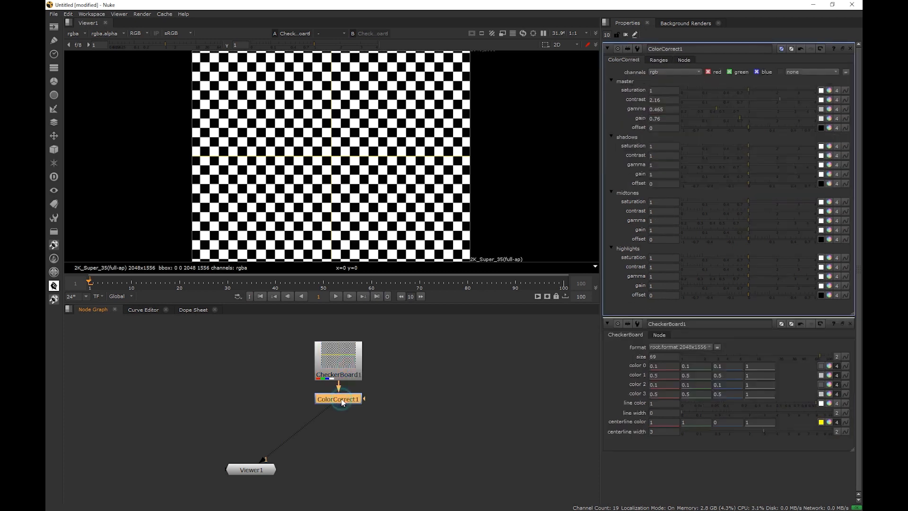
# Toggle ColorCorrect1 disabled and enabled four times
pyautogui.press('d')
pyautogui.press('d')
pyautogui.press('d')
pyautogui.press('d')
# Insert a Blur node below ColorCorrect1 by searching for blur, then undo the insertion
pyautogui.press('Tab')
pyautogui.write('blur')
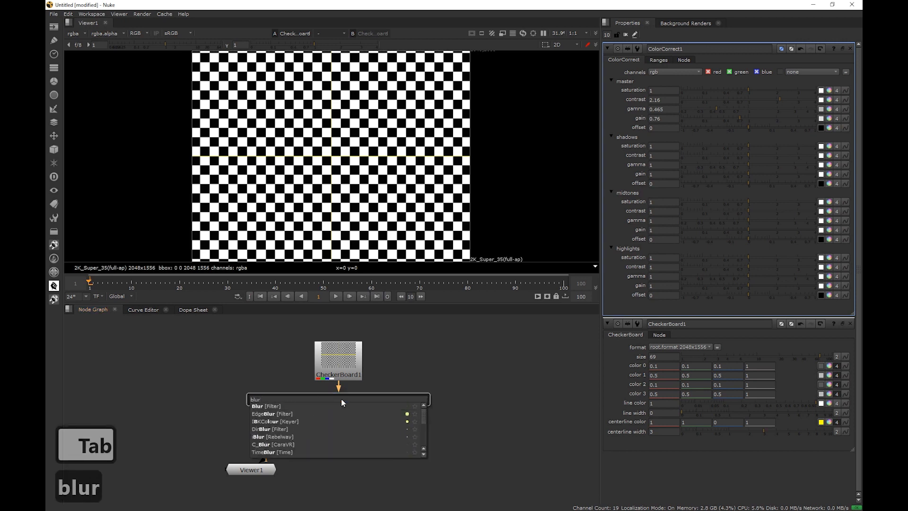
pyautogui.press('Down')
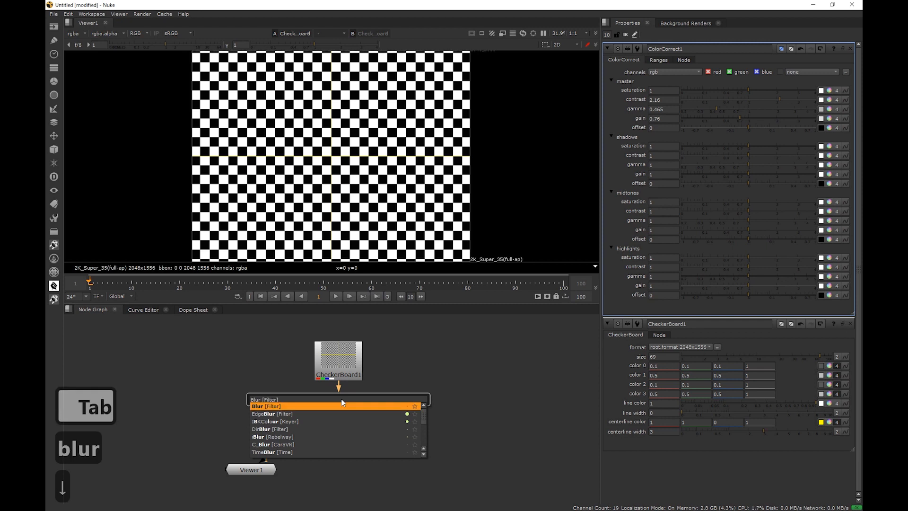
pyautogui.press('Return')
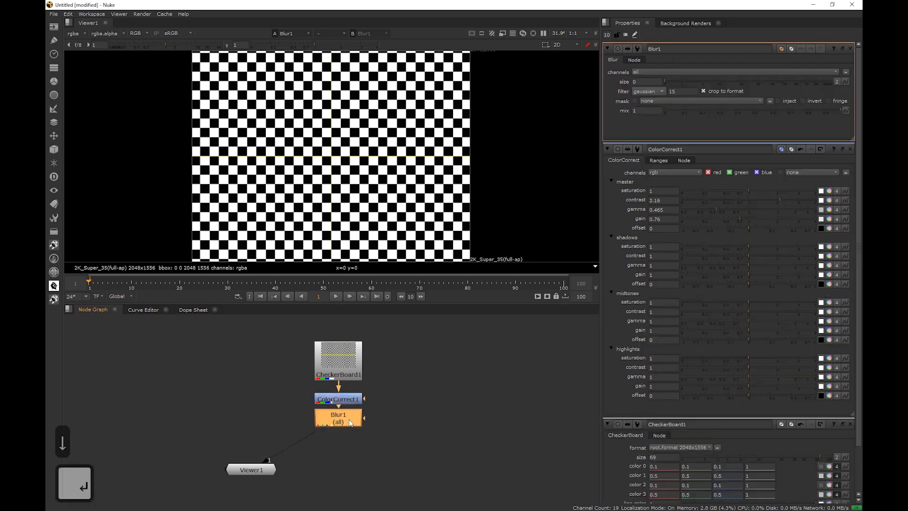
pyautogui.hotkey('ctrl', 'z')
# Select ColorCorrect1 and insert a Blur node below it by searching for blur
pyautogui.click(345, 400)
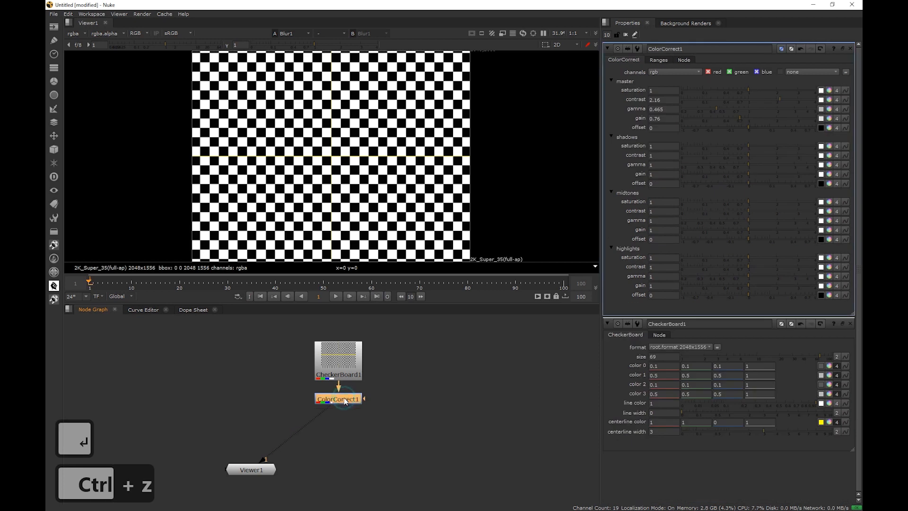
pyautogui.press('Tab')
pyautogui.write('blur')
pyautogui.press('Down')
pyautogui.press('Return')
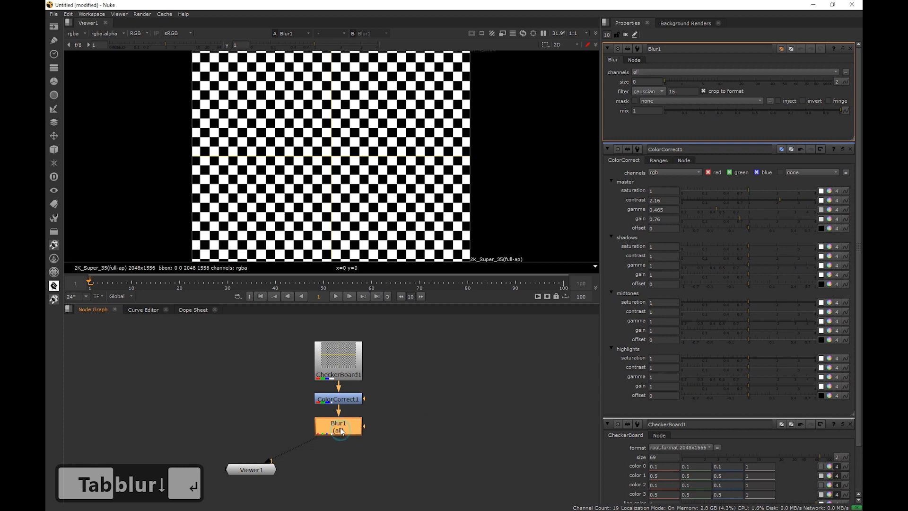
# Add an unconnected Blur node in an empty area of the node graph
pyautogui.click(451, 403)
pyautogui.press('Tab')
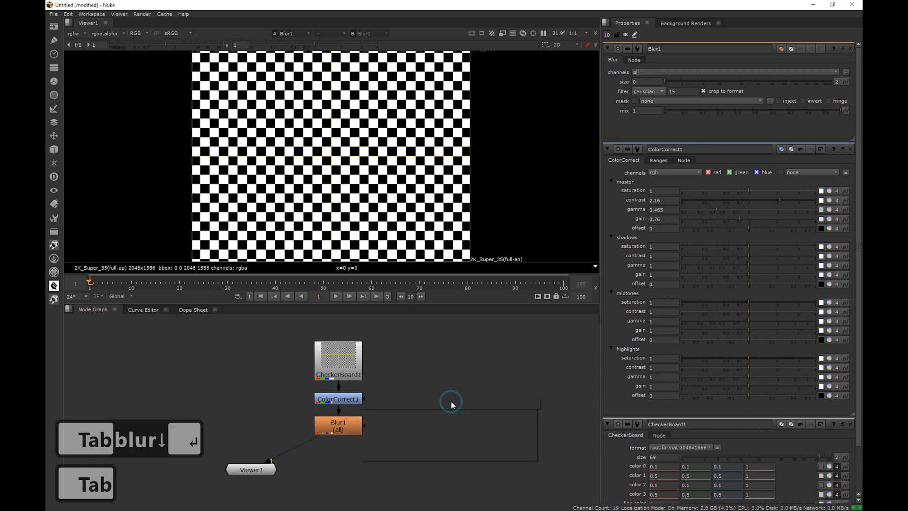
pyautogui.write('blur')
pyautogui.press('Down')
pyautogui.press('Return')
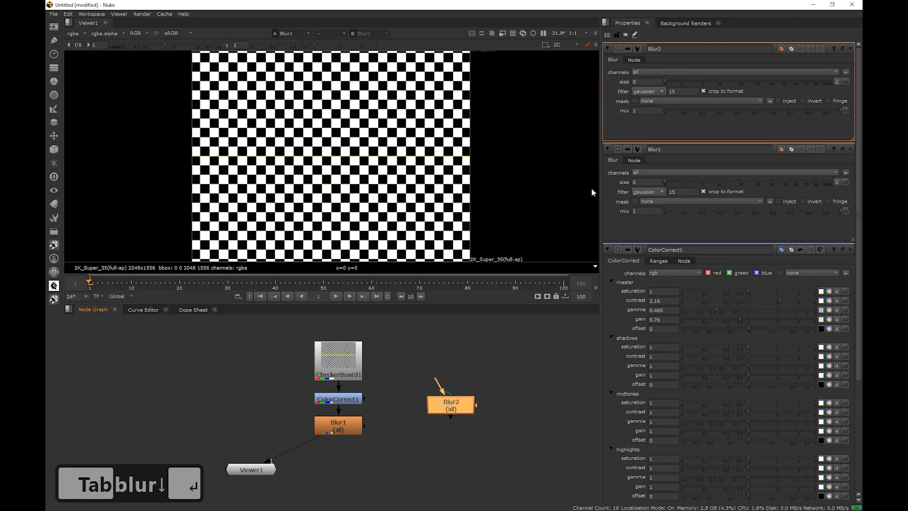
# Set the unconnected Blur node's size to 39.5 and delete that node
pyautogui.moveTo(703, 82); pyautogui.dragTo(770, 81)
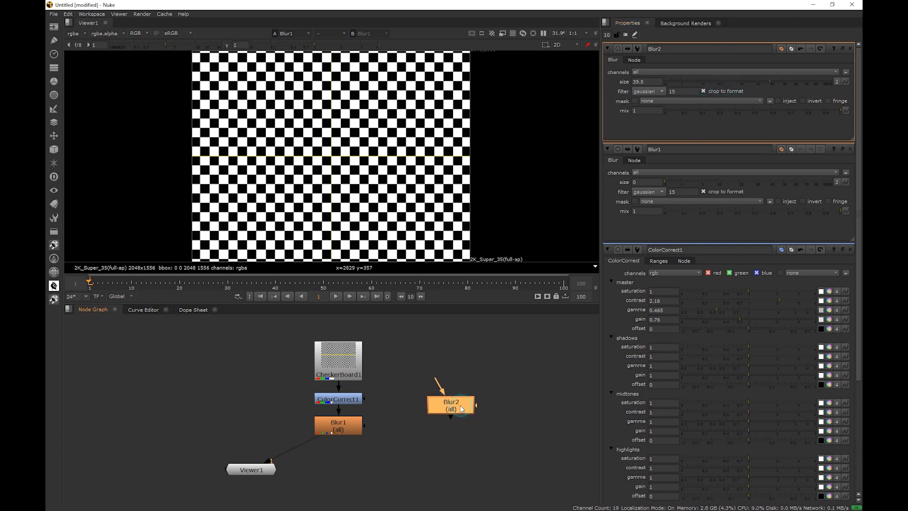
pyautogui.press('Delete')
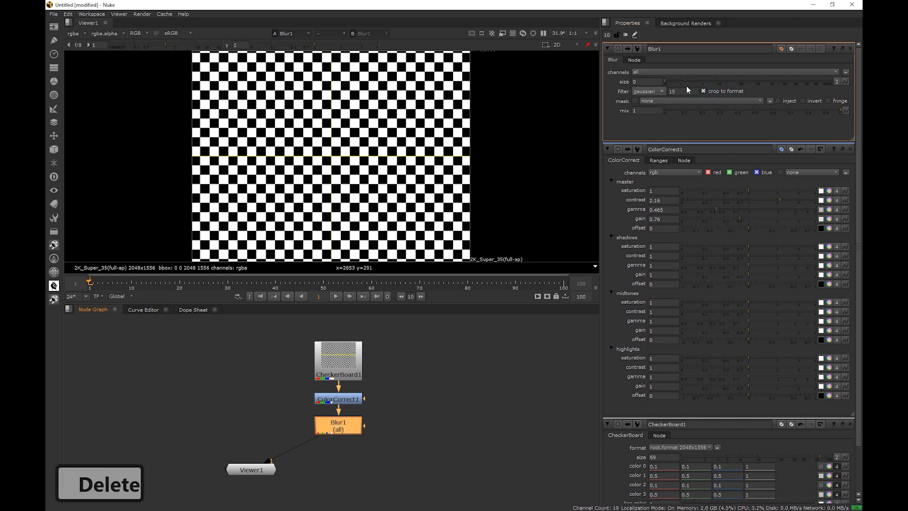
# Set Blur1's size to about 26.5 and open CheckerBoard1's properties
pyautogui.moveTo(694, 81); pyautogui.dragTo(750, 82)
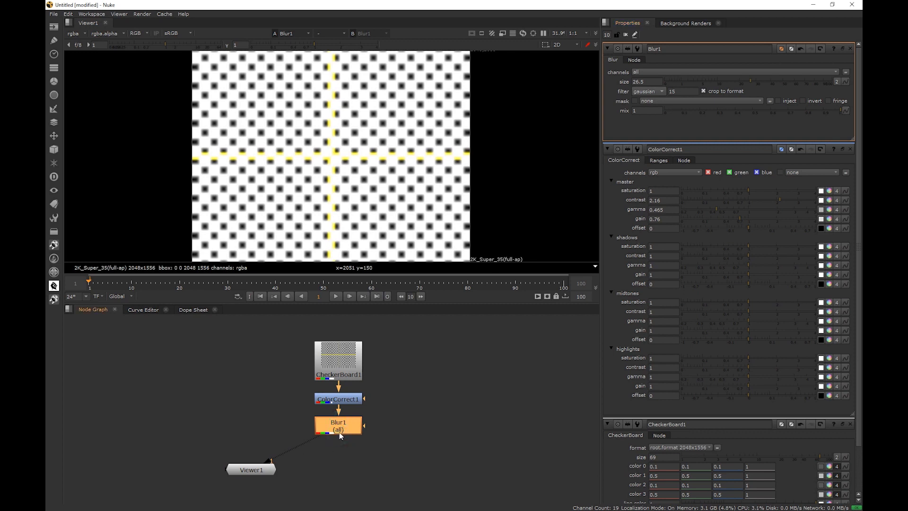
pyautogui.doubleClick(346, 370)
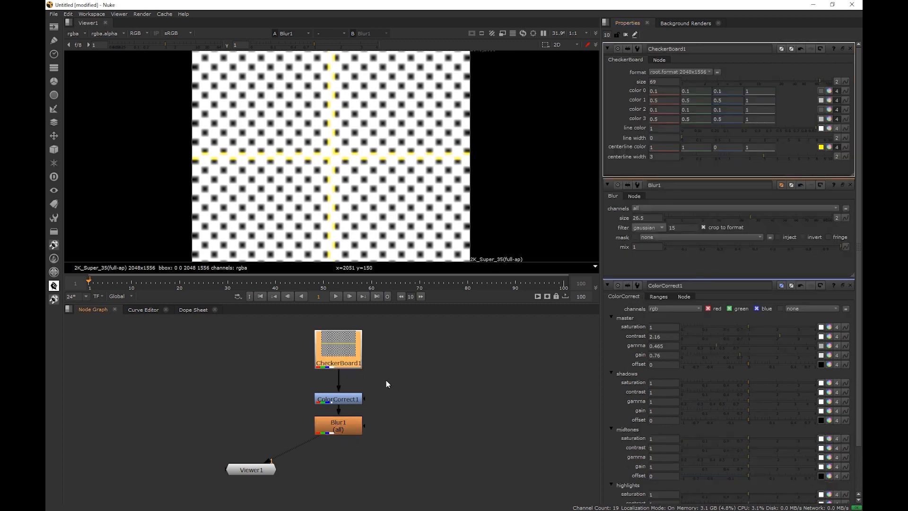
pyautogui.moveTo(393, 374); pyautogui.dragTo(274, 452)
# Connect CheckerBoard1 to viewer input 1 and Blur1 to viewer input 2
pyautogui.click(341, 357)
pyautogui.press('1')
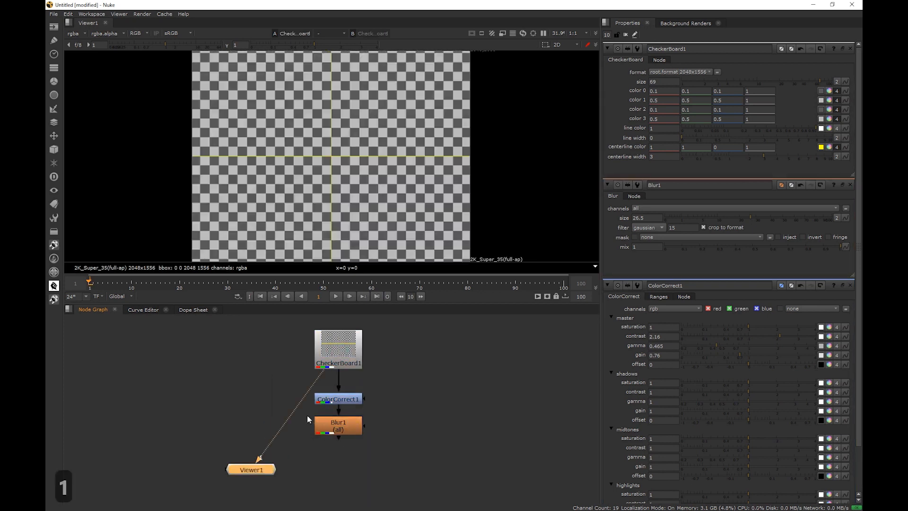
pyautogui.click(334, 430)
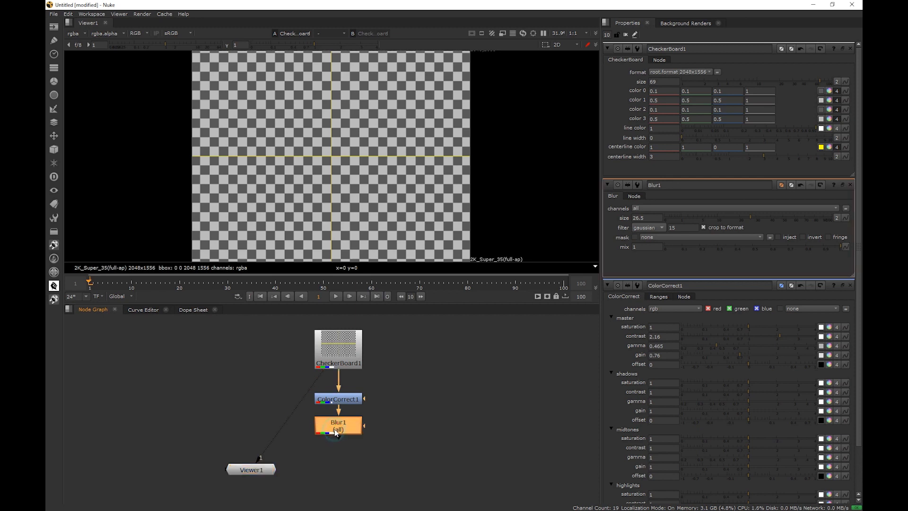
pyautogui.press('2')
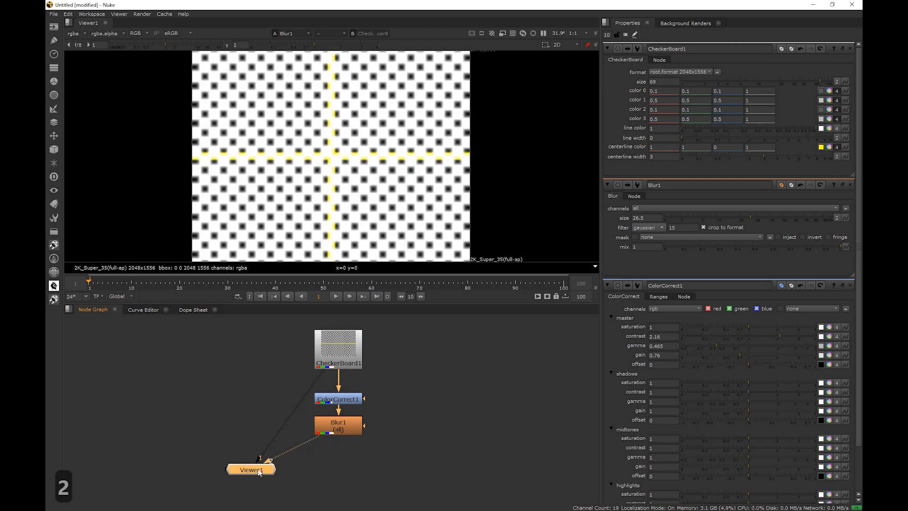
# Switch the viewer back and forth between input 1 (CheckerBoard1) and input 2 (Blur1) to compare them
pyautogui.moveTo(262, 465); pyautogui.dragTo(259, 471)
pyautogui.click(347, 425)
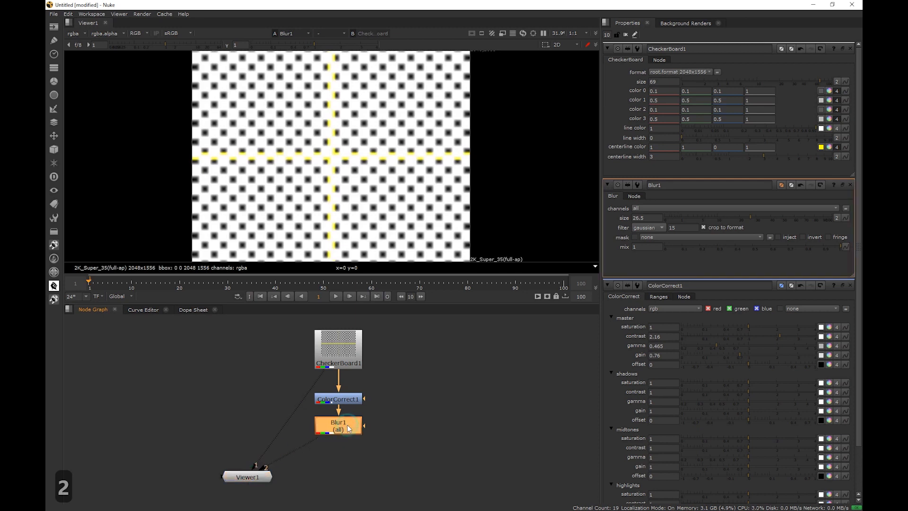
pyautogui.click(257, 477)
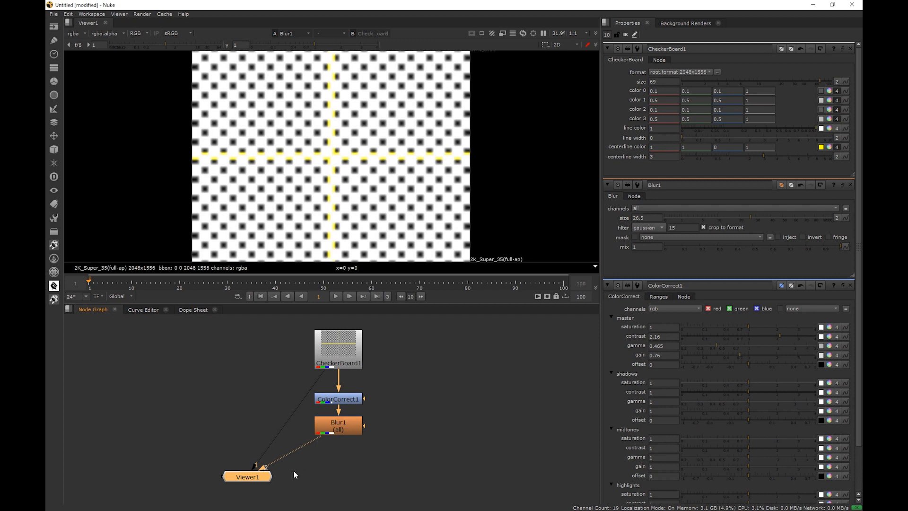
pyautogui.press('1')
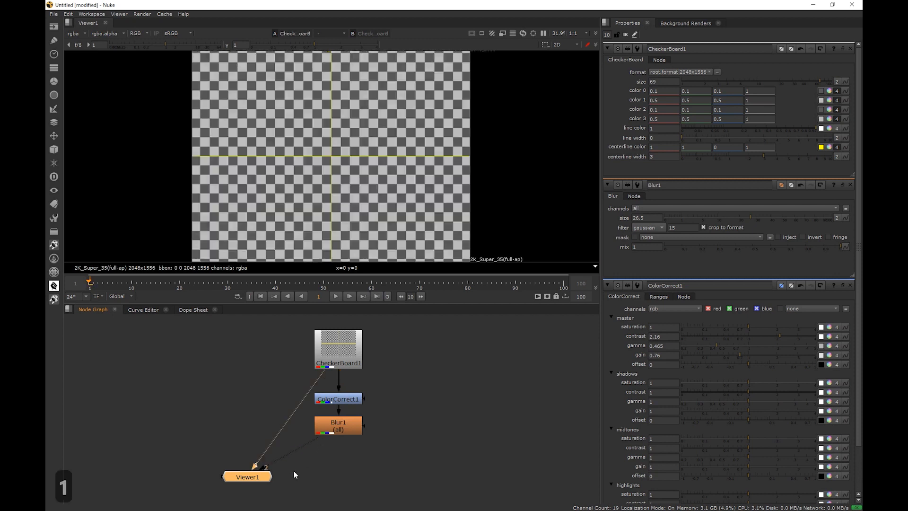
pyautogui.press('2')
pyautogui.press('1')
pyautogui.press('2')
pyautogui.press('1')
pyautogui.press('2')
pyautogui.press('1')
pyautogui.press('2')
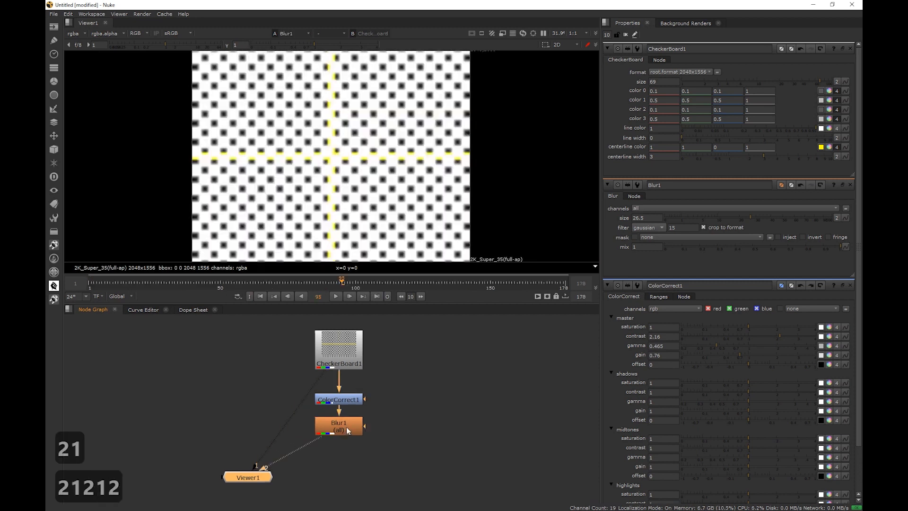
pyautogui.press('1')
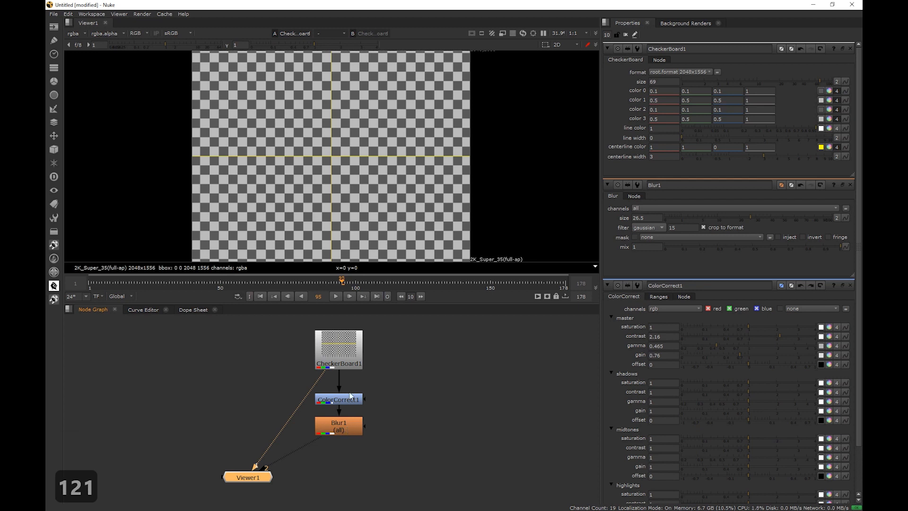
# Set the viewer's compare mode to under, with CheckerBoard1 as input A and Blur1 as input B
pyautogui.click(343, 33)
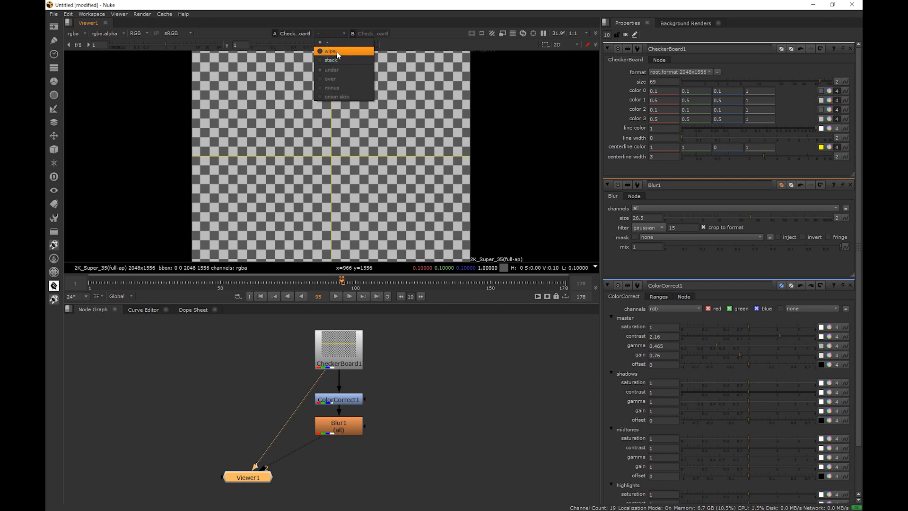
pyautogui.click(331, 70)
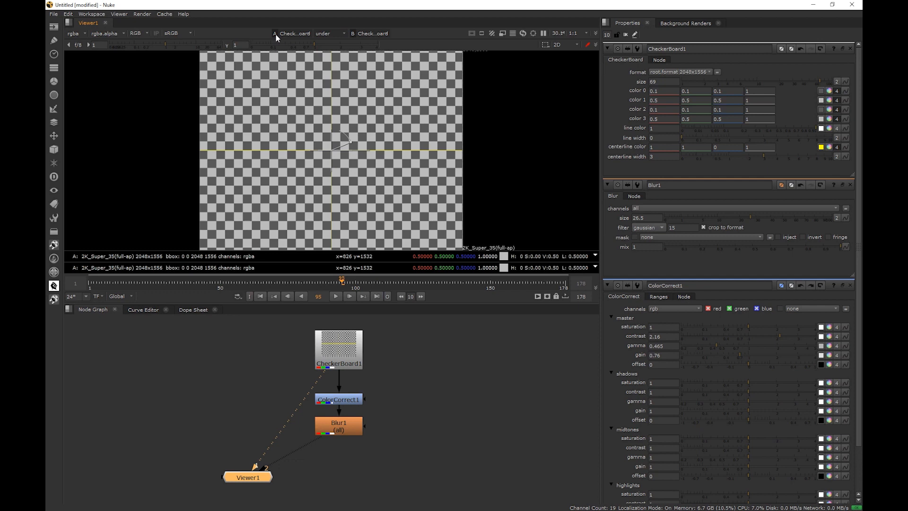
pyautogui.click(373, 34)
pyautogui.click(373, 41)
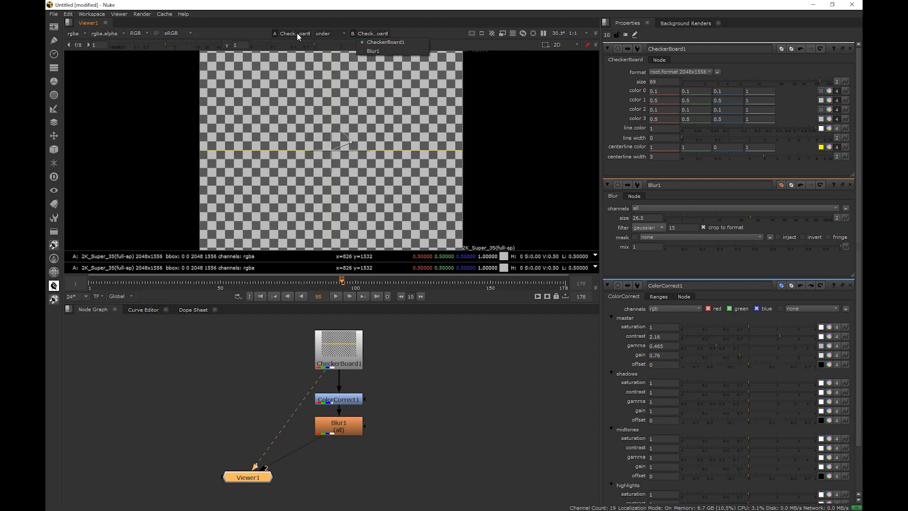
pyautogui.click(296, 33)
pyautogui.click(373, 35)
pyautogui.click(373, 50)
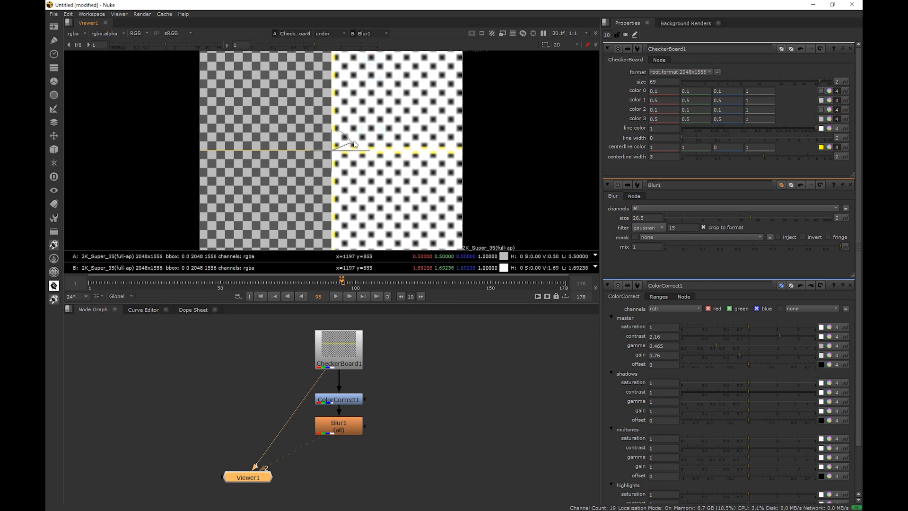
# Reposition the wipe divider in the viewer to compare the two inputs side by side
pyautogui.scroll(5, 348, 179)
pyautogui.moveTo(346, 177); pyautogui.dragTo(367, 196, button='middle')
pyautogui.moveTo(307, 156)
pyautogui.mouseDown()
pyautogui.moveTo(135, 151)
pyautogui.moveTo(485, 152)
pyautogui.moveTo(282, 157)
pyautogui.moveTo(327, 137)
pyautogui.moveTo(314, 157)
pyautogui.moveTo(304, 132)
pyautogui.moveTo(312, 156)
pyautogui.moveTo(325, 157)
pyautogui.mouseUp()
pyautogui.scroll(-8, 350, 158)
pyautogui.scroll(5, 350, 170)
pyautogui.scroll(-5, 345, 178)
pyautogui.scroll(2, 330, 194)
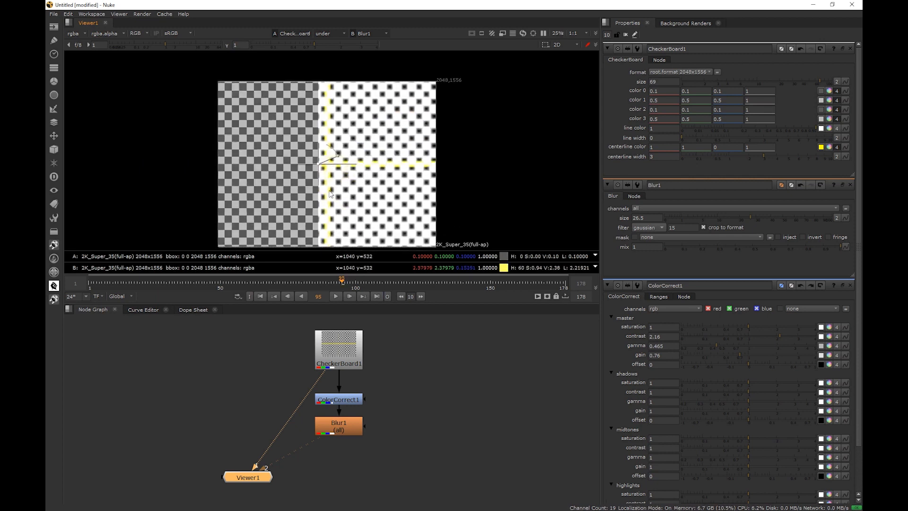
pyautogui.moveTo(330, 194); pyautogui.dragTo(338, 183, button='middle')
pyautogui.moveTo(326, 155); pyautogui.dragTo(336, 156)
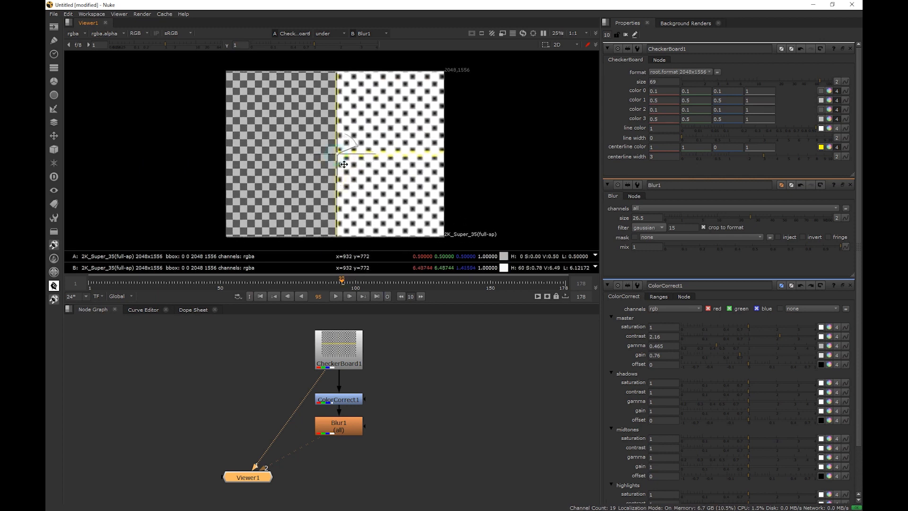
# Toggle the wipe display several times and set the viewer's compare mode back to none
pyautogui.press('w')
pyautogui.press('w')
pyautogui.press('w')
pyautogui.press('w')
pyautogui.press('w')
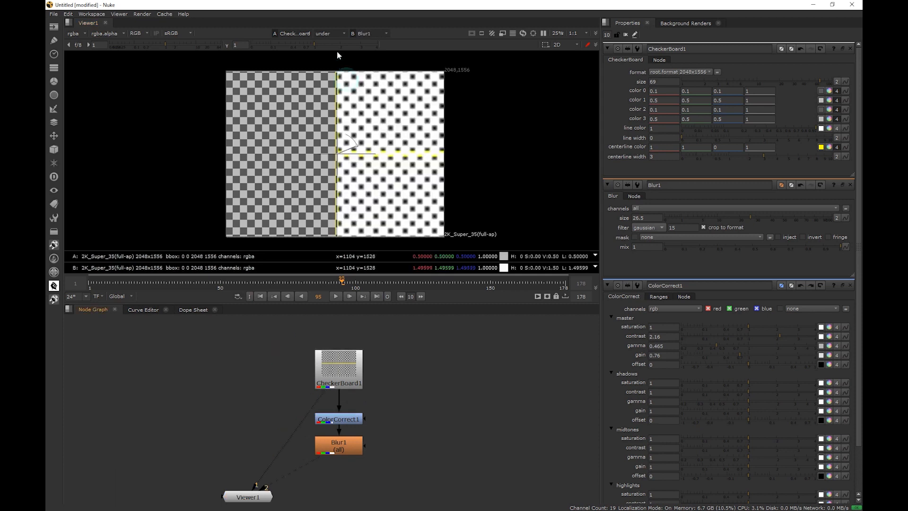
pyautogui.click(336, 33)
pyautogui.click(338, 40)
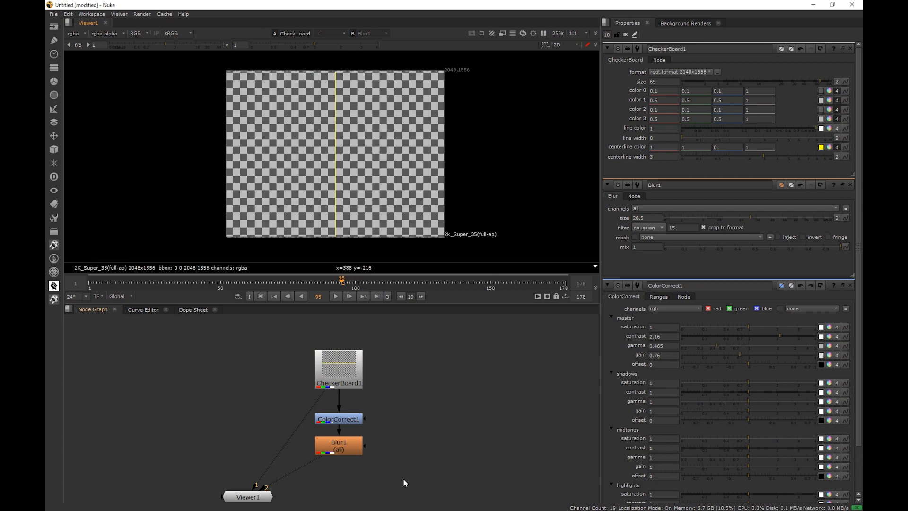
# Select the CheckerBoard, ColorCorrect and Blur nodes and delete them all
pyautogui.moveTo(424, 487); pyautogui.dragTo(260, 328)
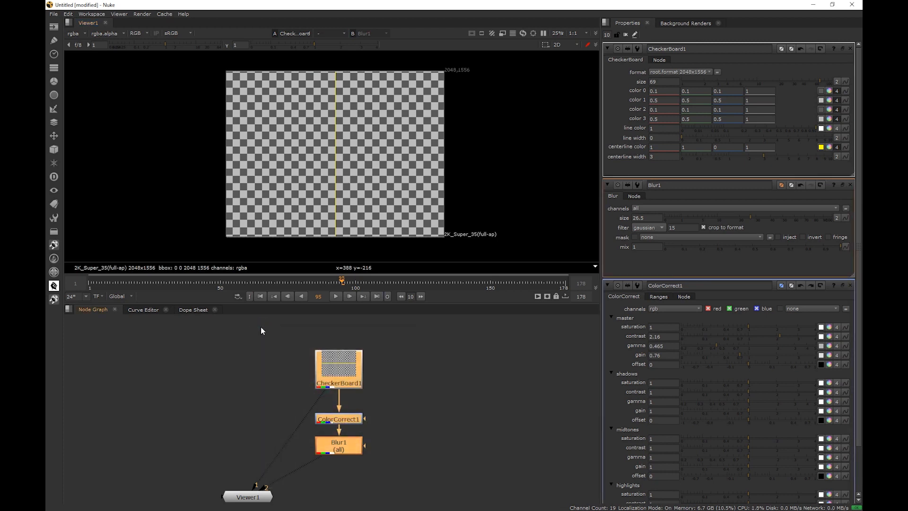
pyautogui.press('Delete')
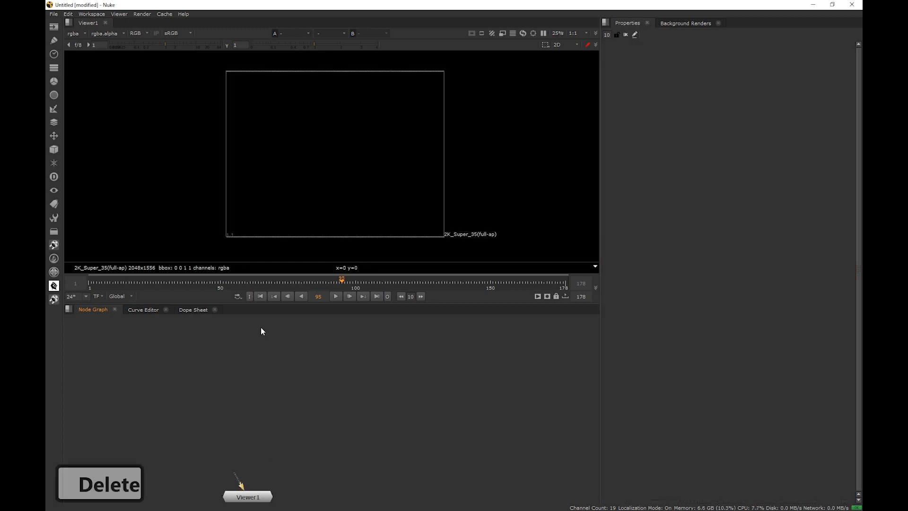
# Create a Read node loading RBL_Week01_010_ftg-001.mov from the Week_01_Elements folder
pyautogui.press('f')
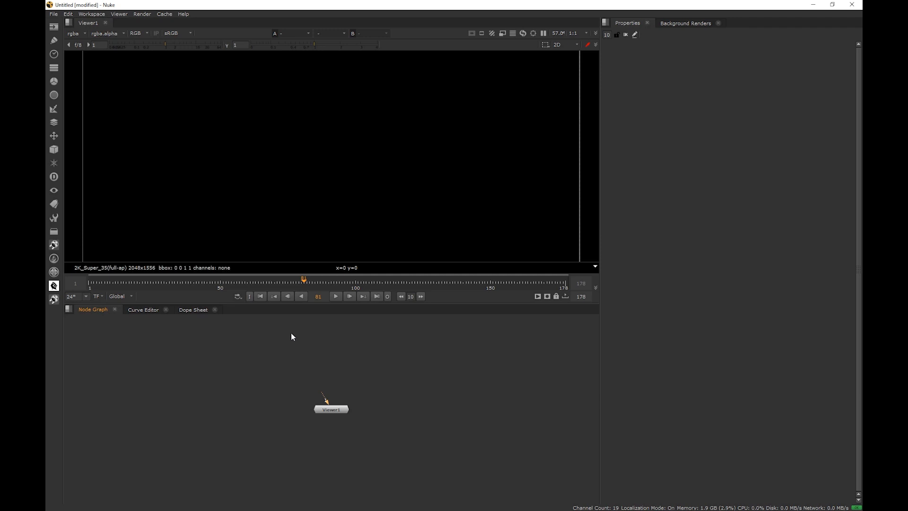
pyautogui.click(53, 29)
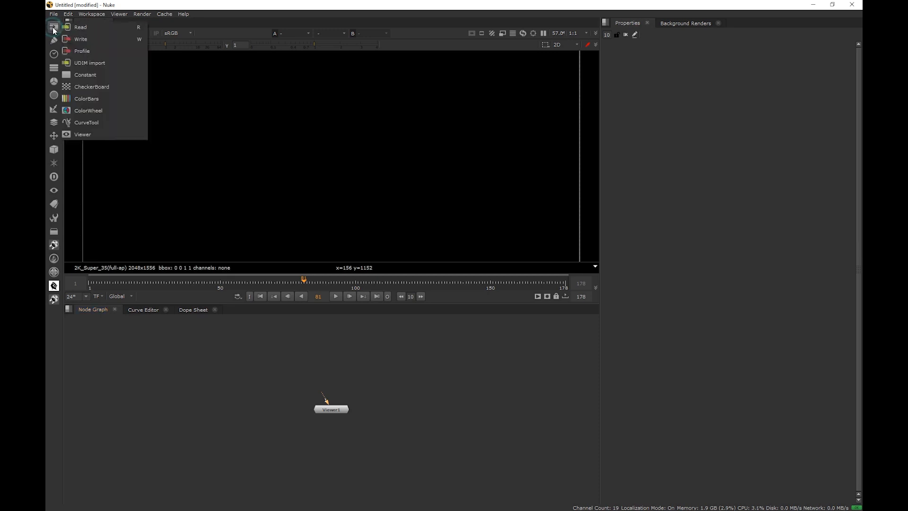
pyautogui.click(108, 28)
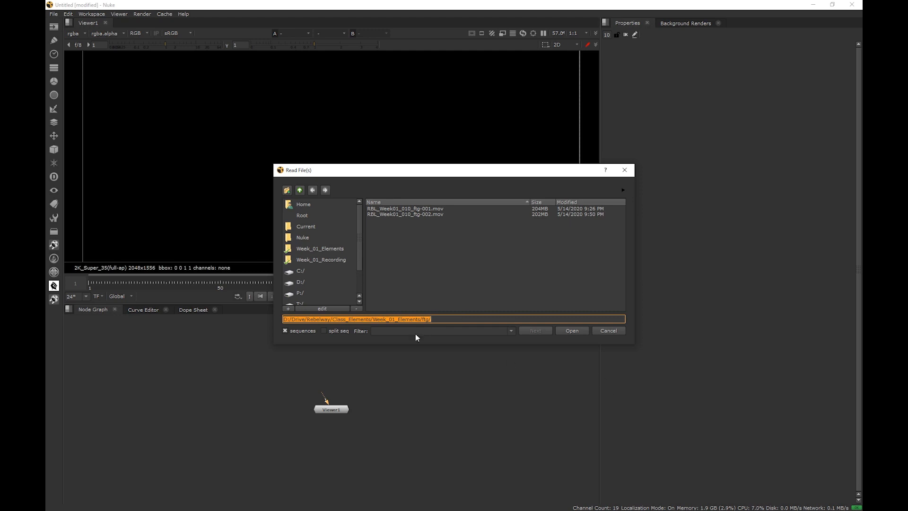
pyautogui.click(320, 248)
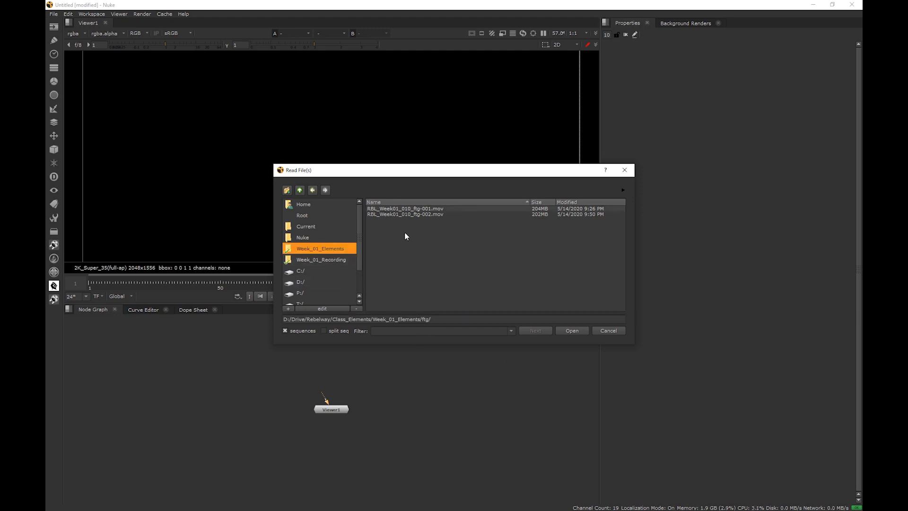
pyautogui.click(414, 209)
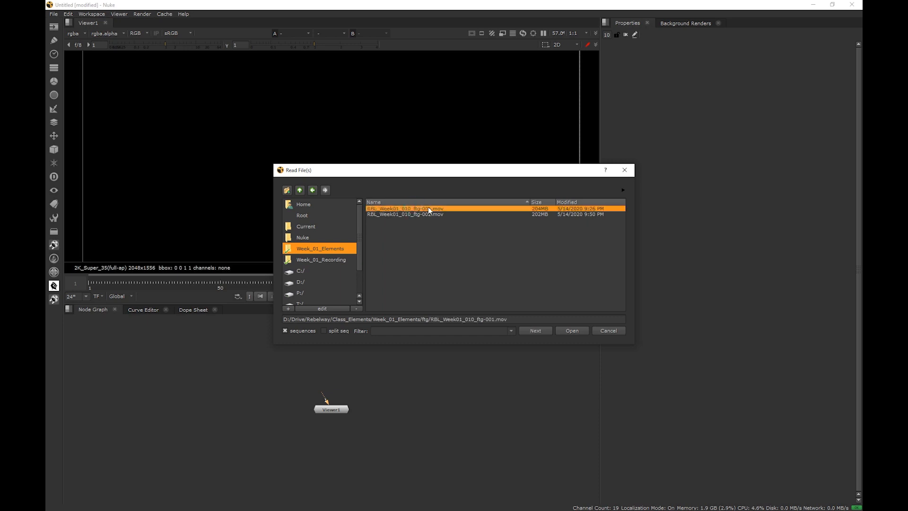
pyautogui.click(573, 330)
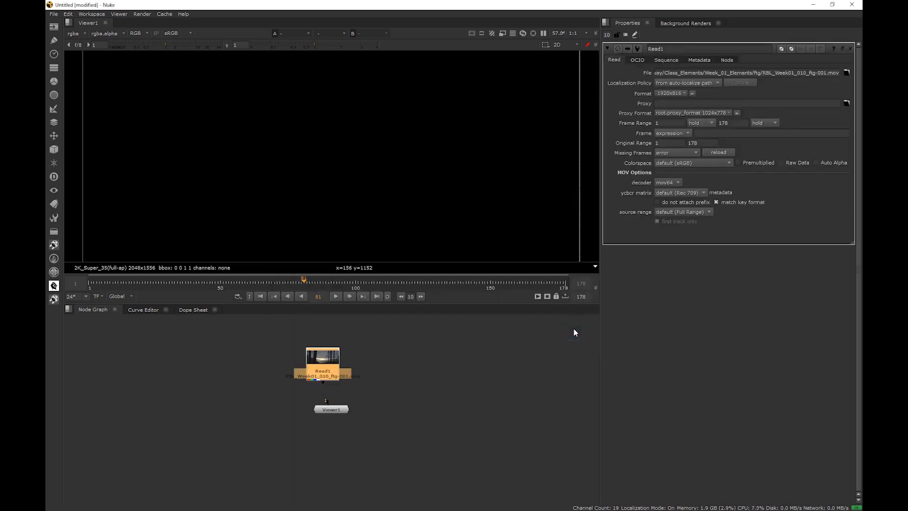
# Connect Read1 to viewer input 1 and briefly play back the clip
pyautogui.moveTo(323, 370); pyautogui.dragTo(333, 365)
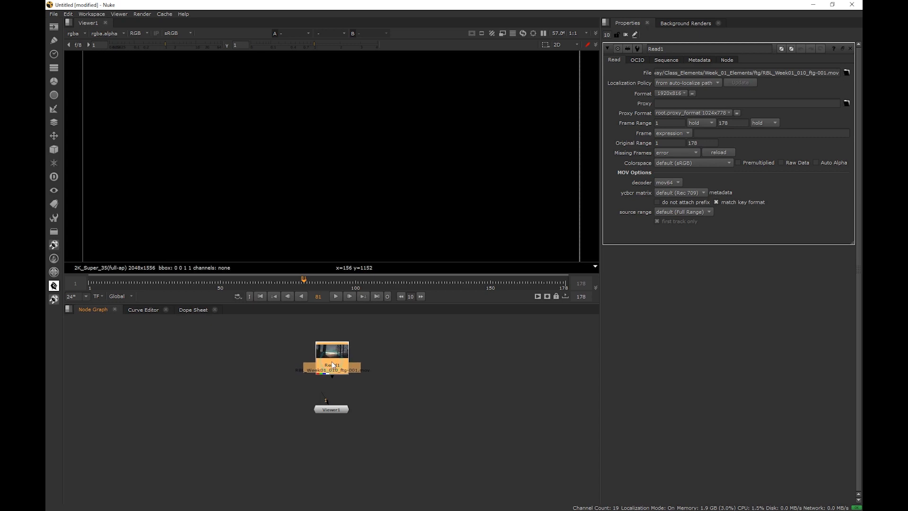
pyautogui.press('1')
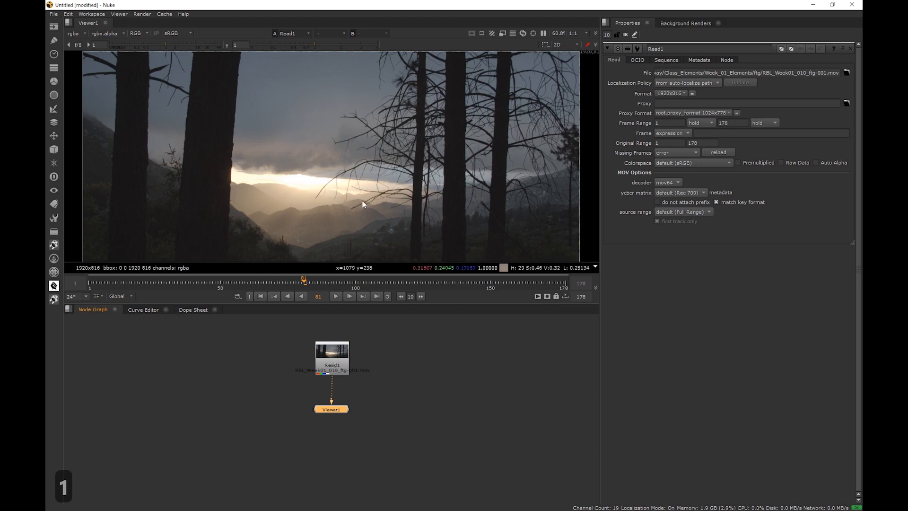
pyautogui.scroll(-3, 360, 202)
pyautogui.moveTo(359, 205); pyautogui.dragTo(366, 186, button='middle')
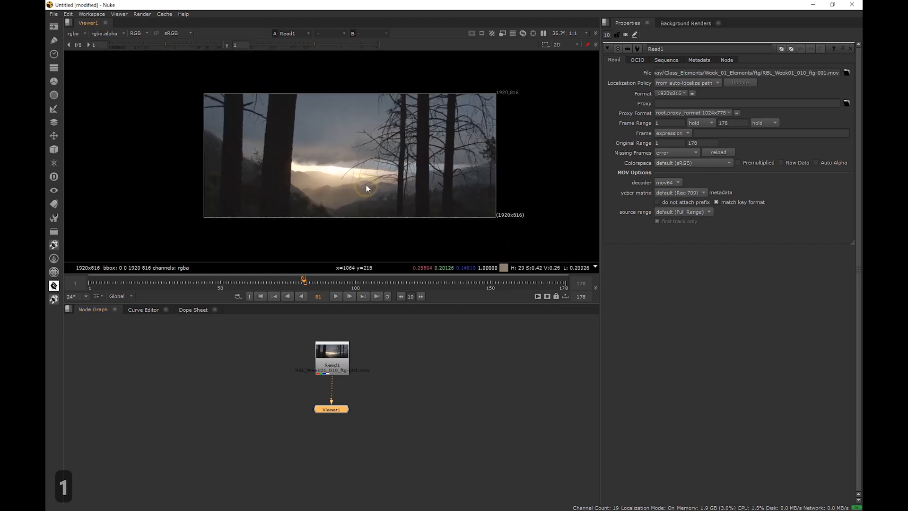
pyautogui.press('h')
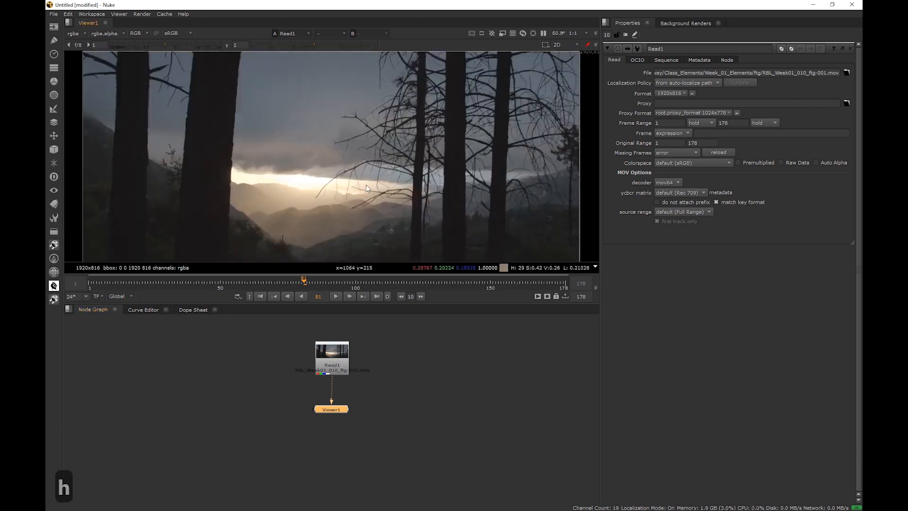
pyautogui.click(336, 296)
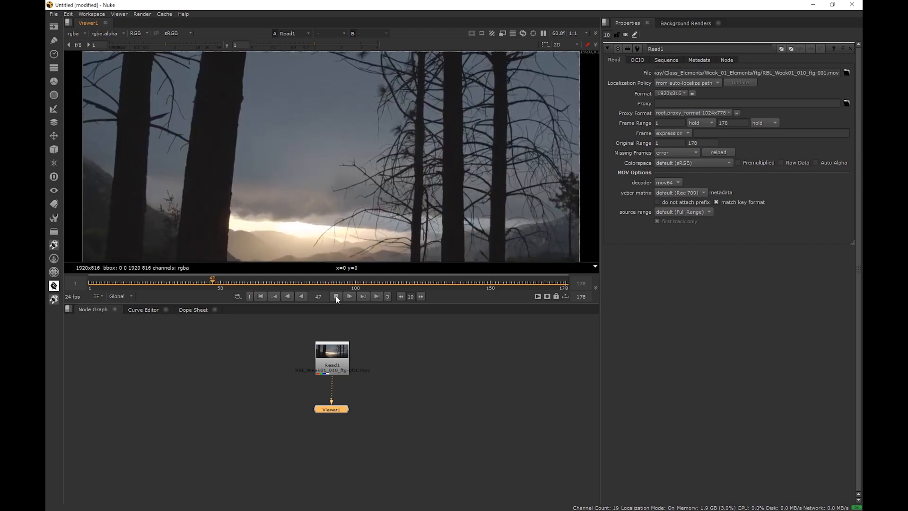
pyautogui.click(335, 296)
# Delete the Read1 node
pyautogui.click(334, 368)
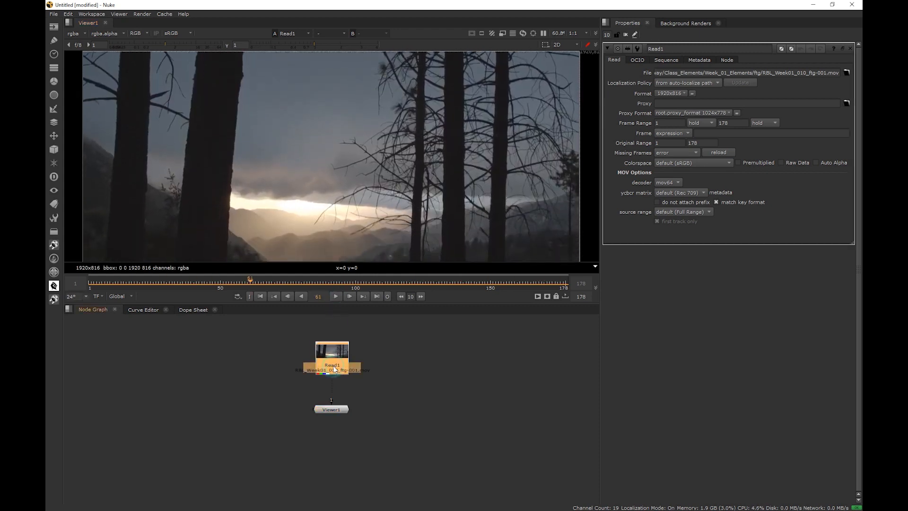
pyautogui.press('Delete')
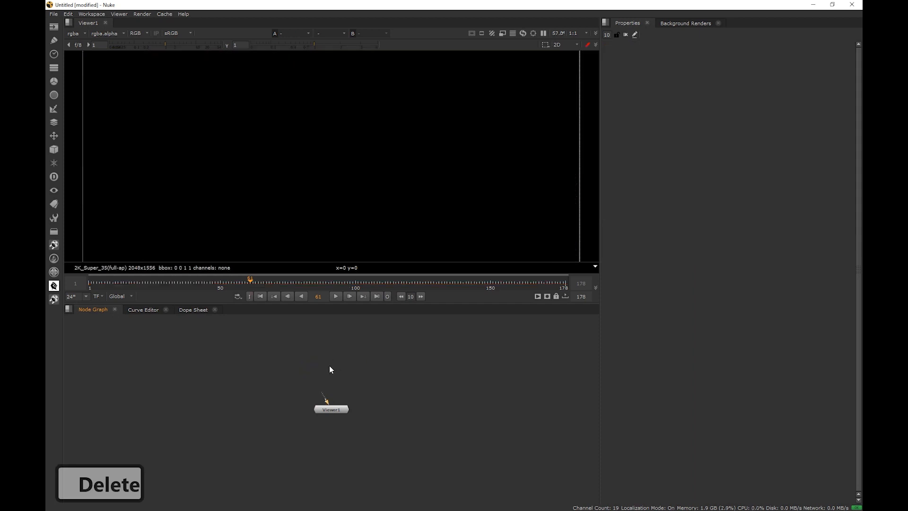
pyautogui.press('Tab')
pyautogui.write('read')
pyautogui.click(275, 367)
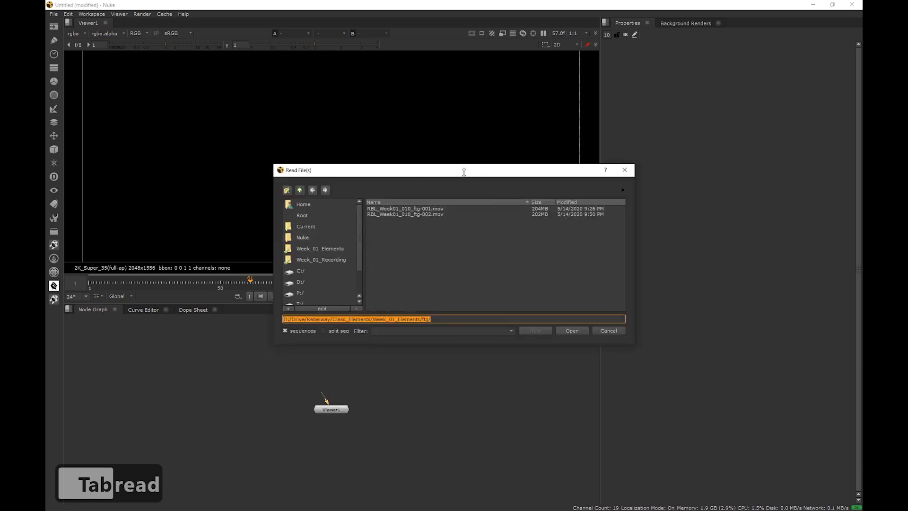
pyautogui.click(610, 332)
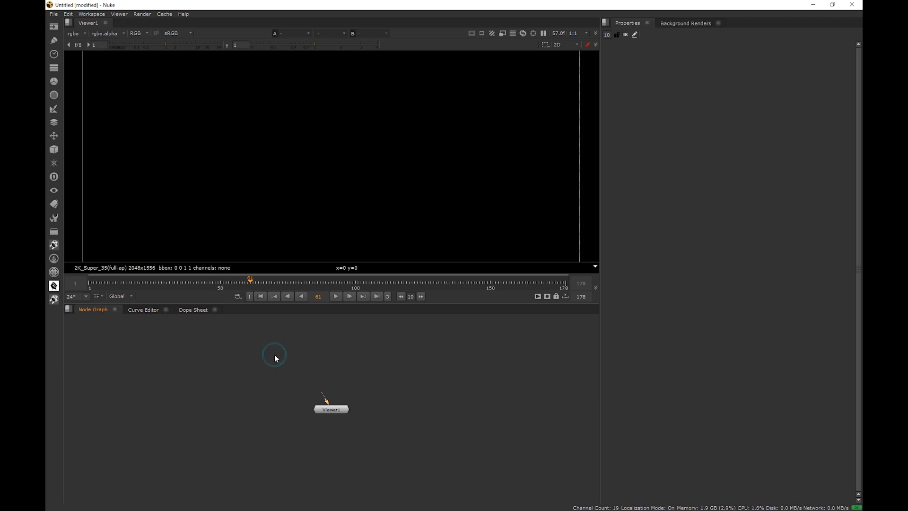
# Create a Read node for RBL_Week01_010_ftg-001.mov, place it above the viewer and view it on input 1
pyautogui.press('r')
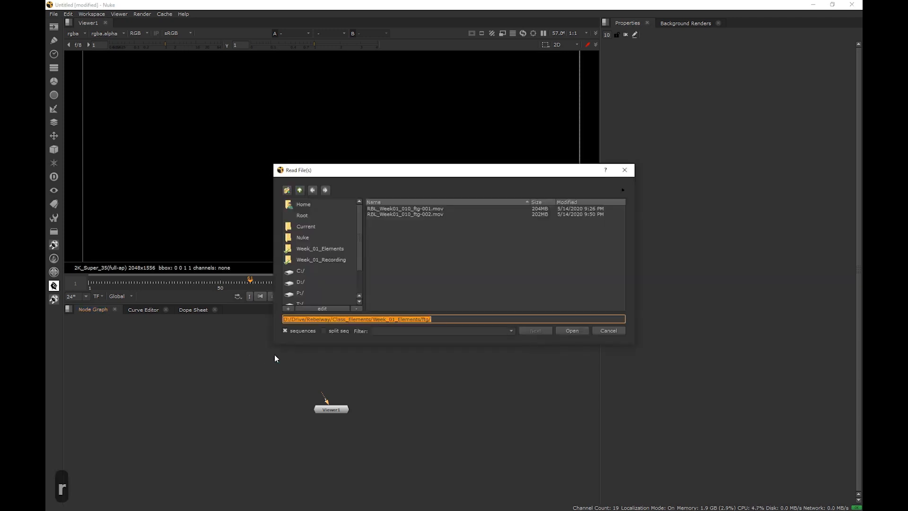
pyautogui.doubleClick(443, 208)
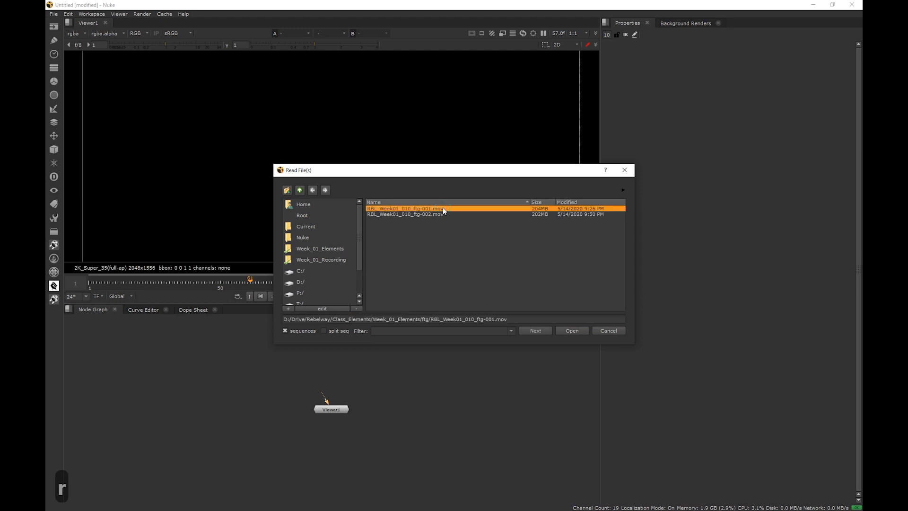
pyautogui.moveTo(271, 355); pyautogui.dragTo(338, 367)
pyautogui.press('1')
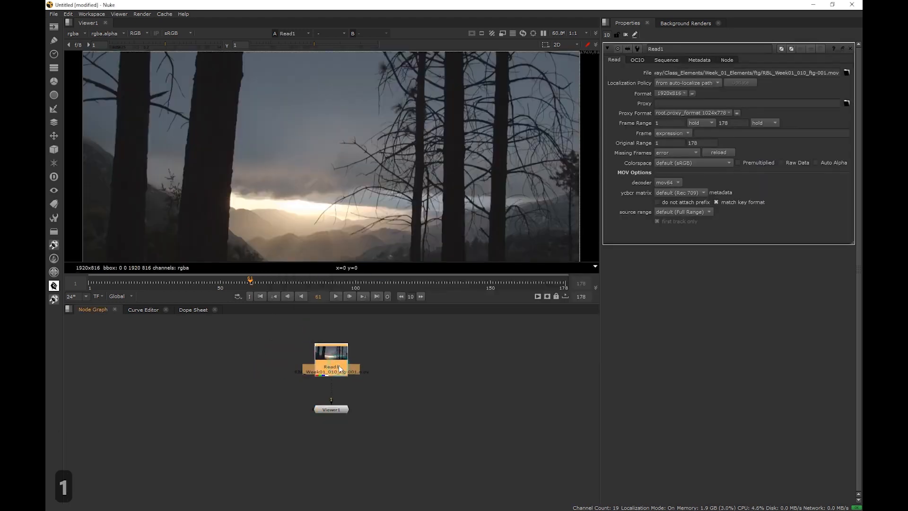
# Add two more Read nodes by dragging the footage files into the node graph
pyautogui.press('l')
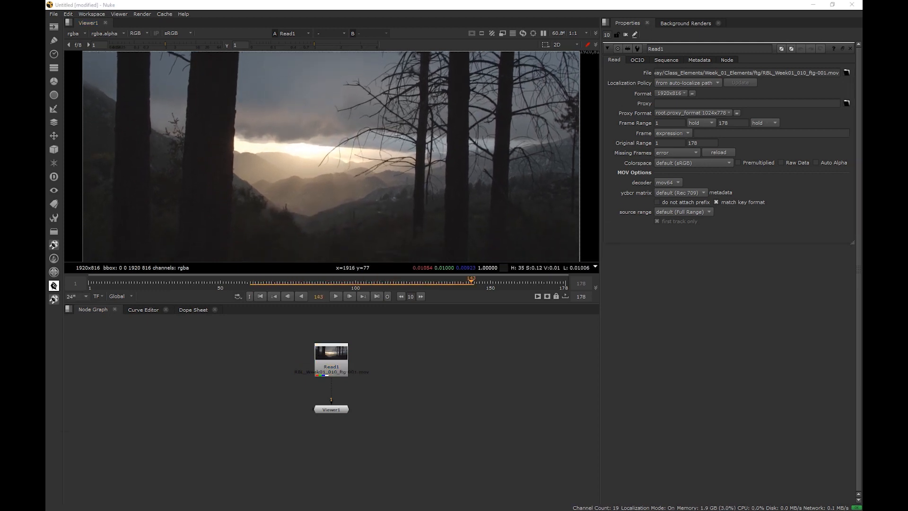
pyautogui.moveTo(46, 149); pyautogui.dragTo(390, 113)
pyautogui.moveTo(379, 224); pyautogui.dragTo(492, 419)
pyautogui.click(436, 419)
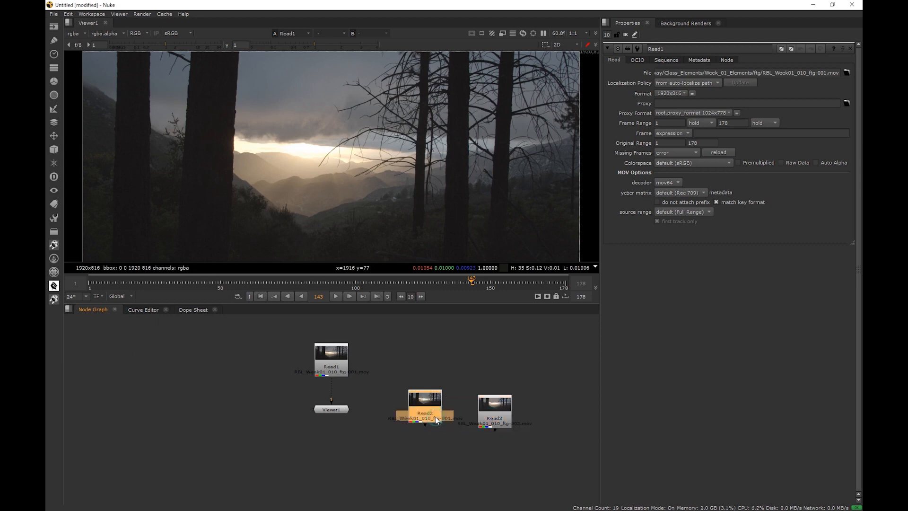
# View Read2 on viewer input 1 and Read3 on input 2, and move the viewer node below them
pyautogui.press('1')
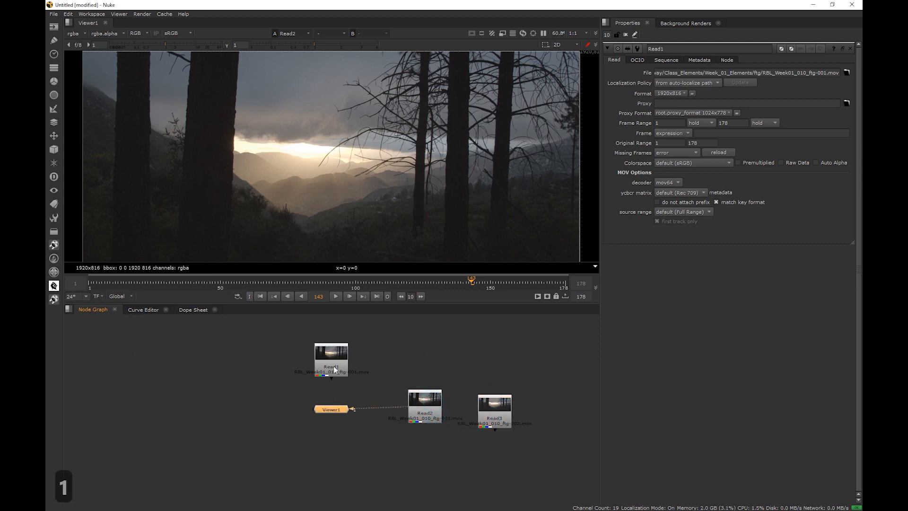
pyautogui.click(491, 413)
pyautogui.press('2')
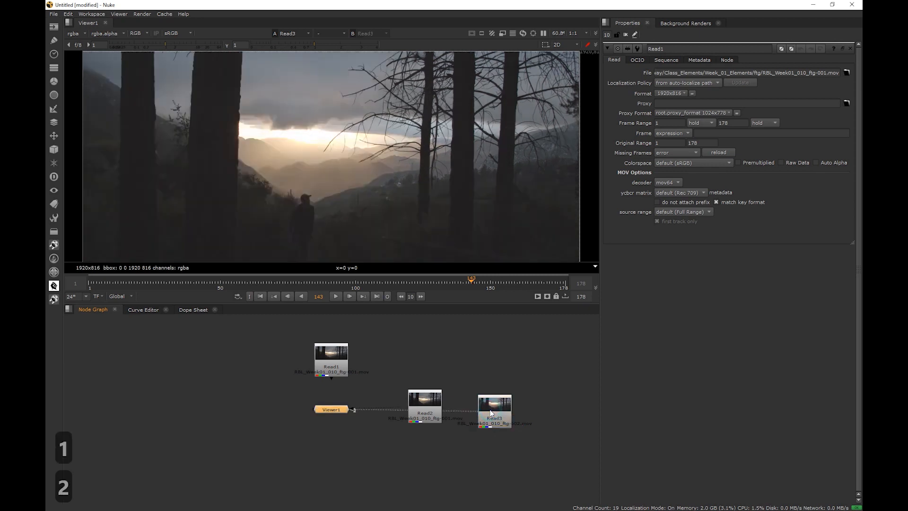
pyautogui.moveTo(341, 413); pyautogui.dragTo(449, 476)
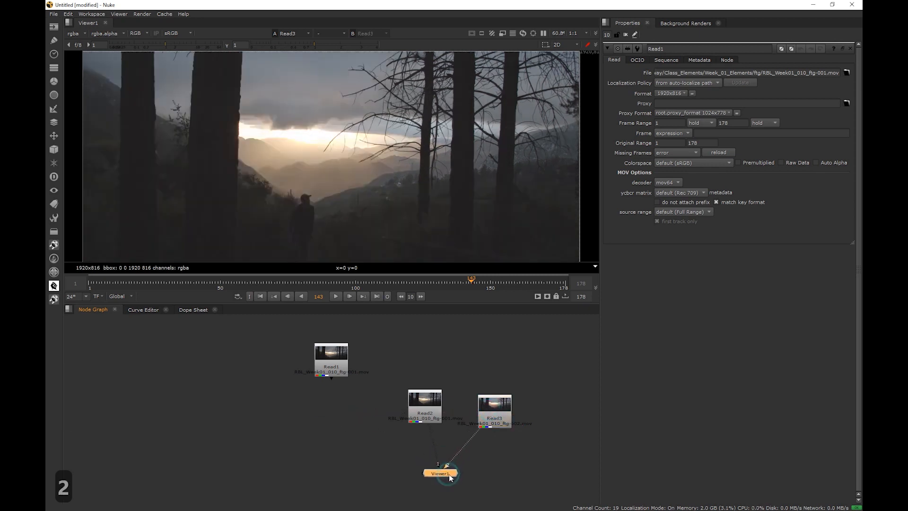
# Delete the selected Read nodes, leaving Read1 connected to the viewer
pyautogui.click(339, 363)
pyautogui.press('Delete')
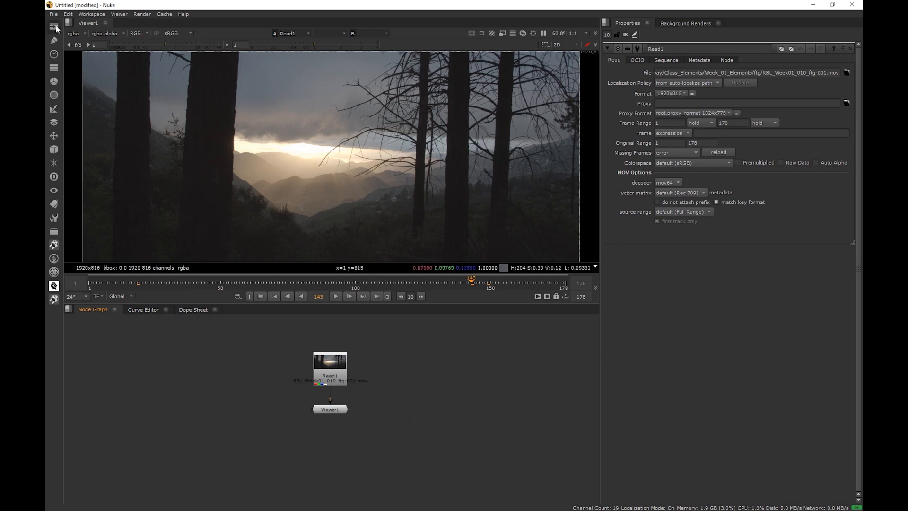
# Open the Read file browser from the toolbar and close it without choosing a file
pyautogui.click(55, 28)
pyautogui.click(83, 24)
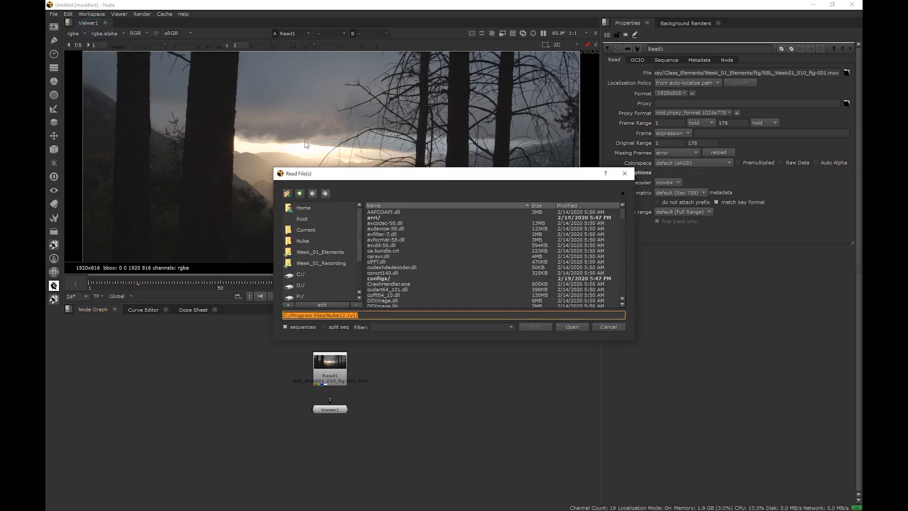
pyautogui.click(623, 174)
# Open the Read file browser with its shortcut, browse to the Week_01_Elements folder and close it
pyautogui.press('r')
pyautogui.click(316, 253)
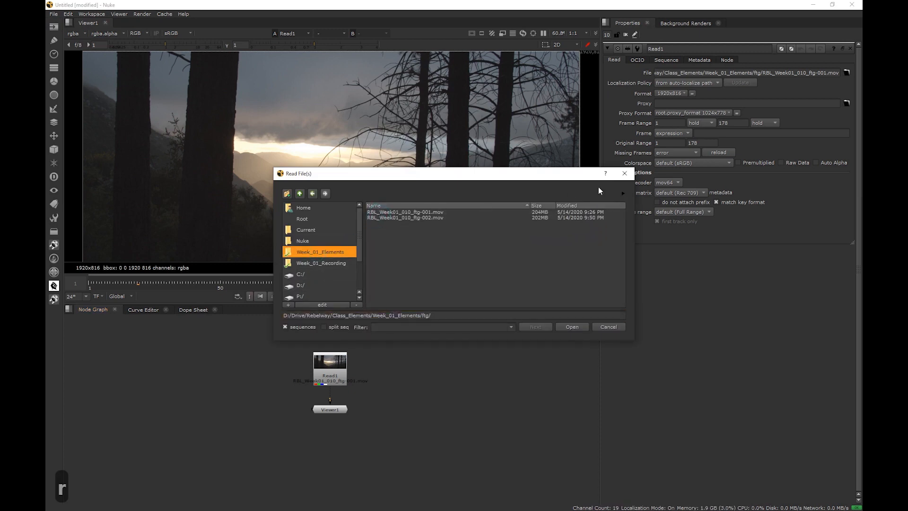
pyautogui.click(624, 173)
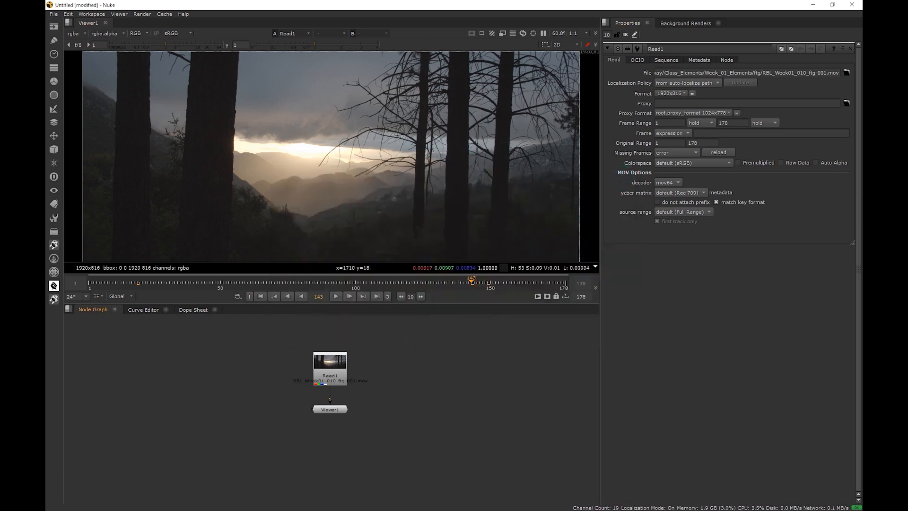
# Drag a footage file from the file explorer into the node graph and delete the resulting Read node
pyautogui.hotkey('alt', 'Tab')
pyautogui.click(217, 231)
pyautogui.moveTo(232, 138); pyautogui.dragTo(405, 370)
pyautogui.click(396, 409)
pyautogui.click(402, 378)
pyautogui.press('Delete')
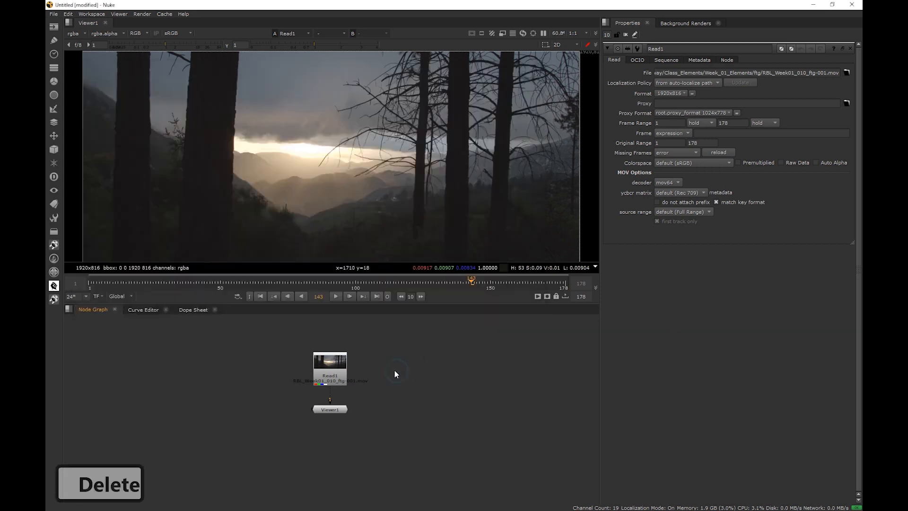
# Delete the Read1 node
pyautogui.click(334, 374)
pyautogui.press('Delete')
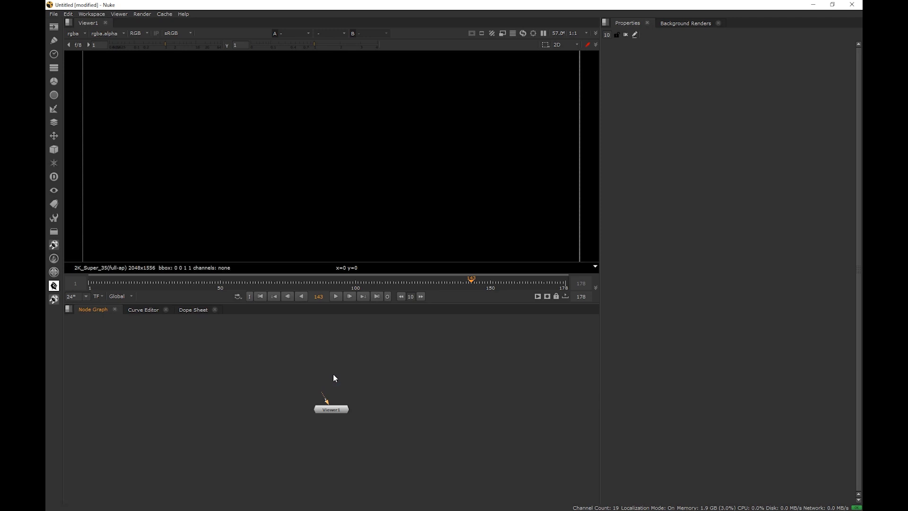
# Read in RBL_Week01_010_ftg-001.mov and ftg-002.mov together through the browser's pick list, and delete the Read2 node
pyautogui.press('r')
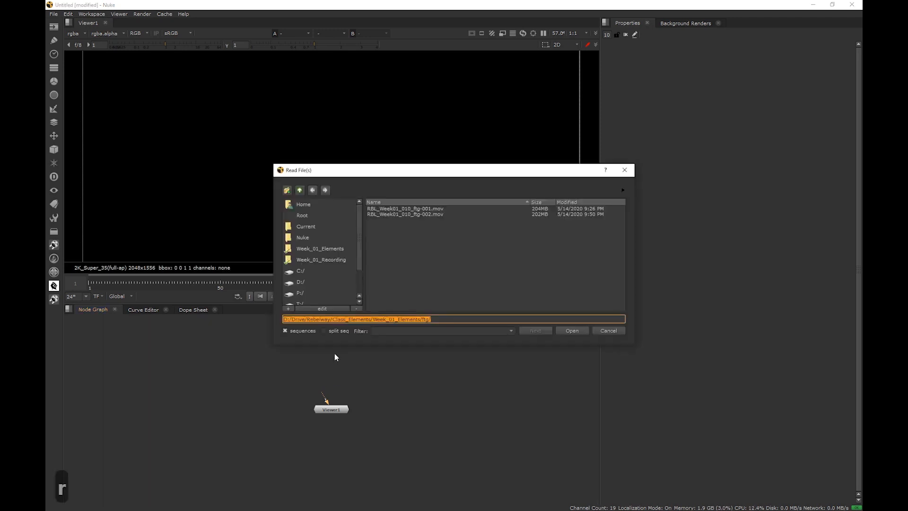
pyautogui.click(416, 209)
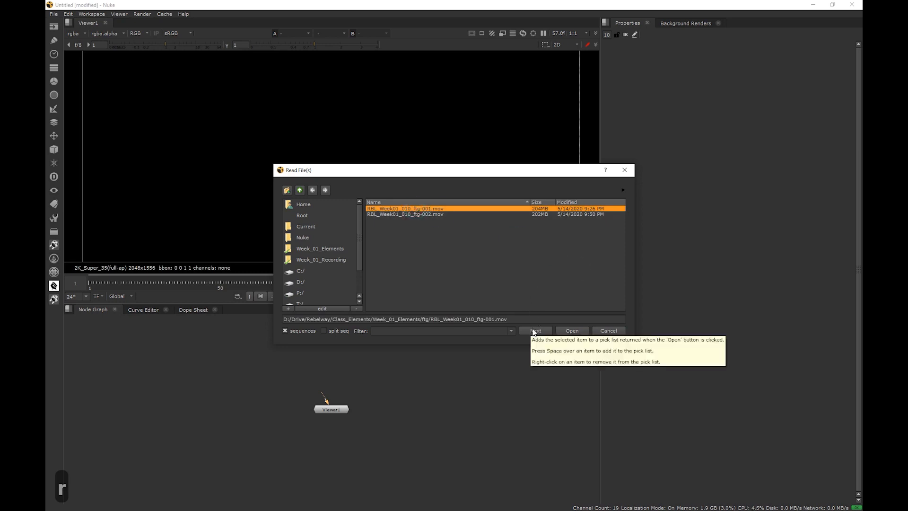
pyautogui.click(534, 330)
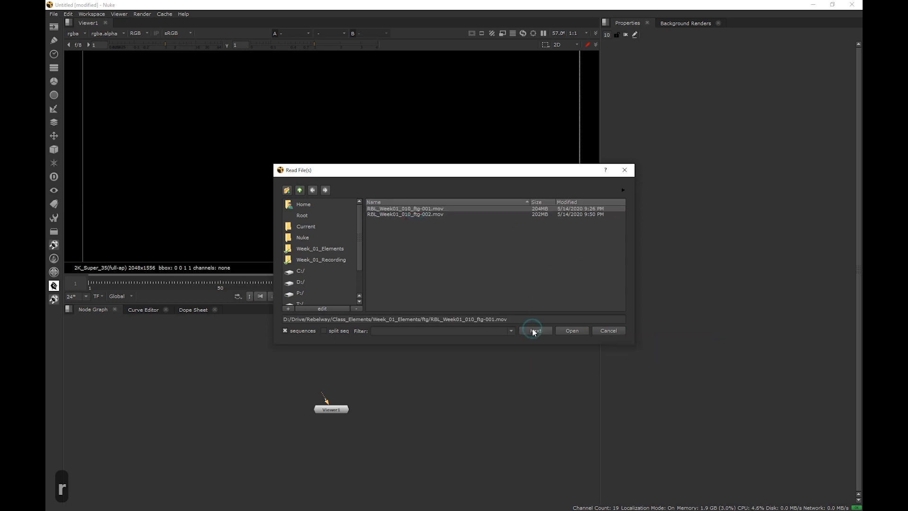
pyautogui.click(433, 214)
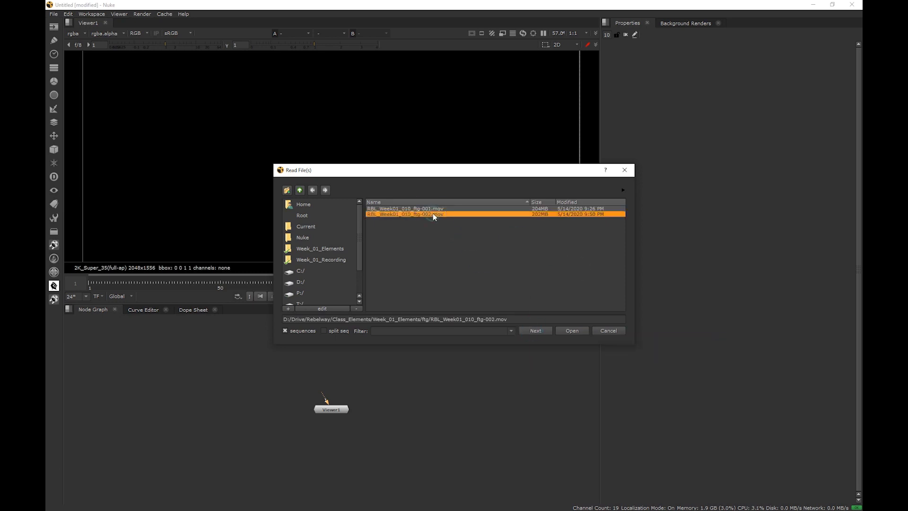
pyautogui.click(575, 333)
pyautogui.moveTo(356, 381); pyautogui.dragTo(394, 375)
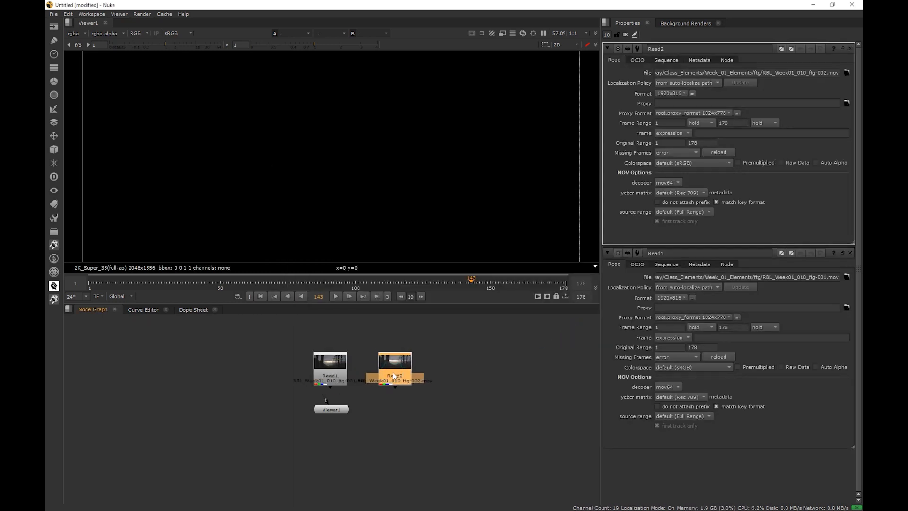
pyautogui.press('Delete')
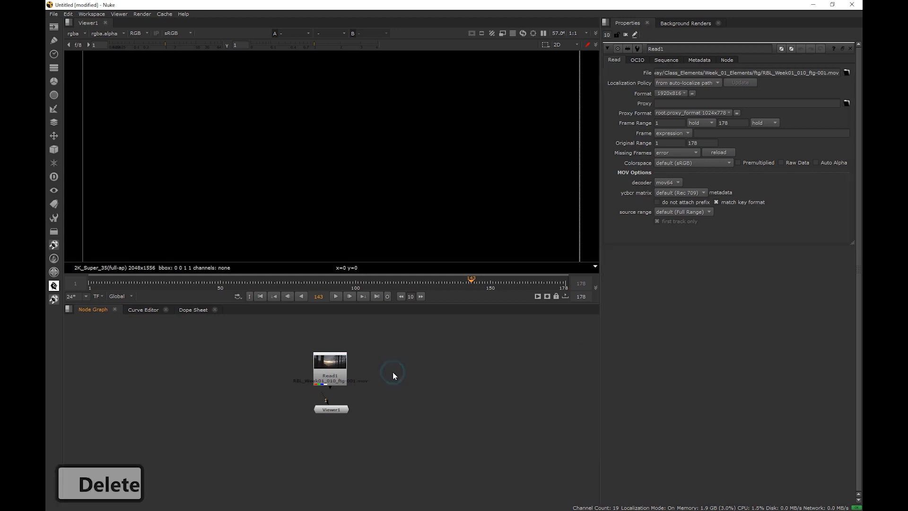
# View Read1 on input 1, fit it in the viewer, and start and stop playback
pyautogui.press('1')
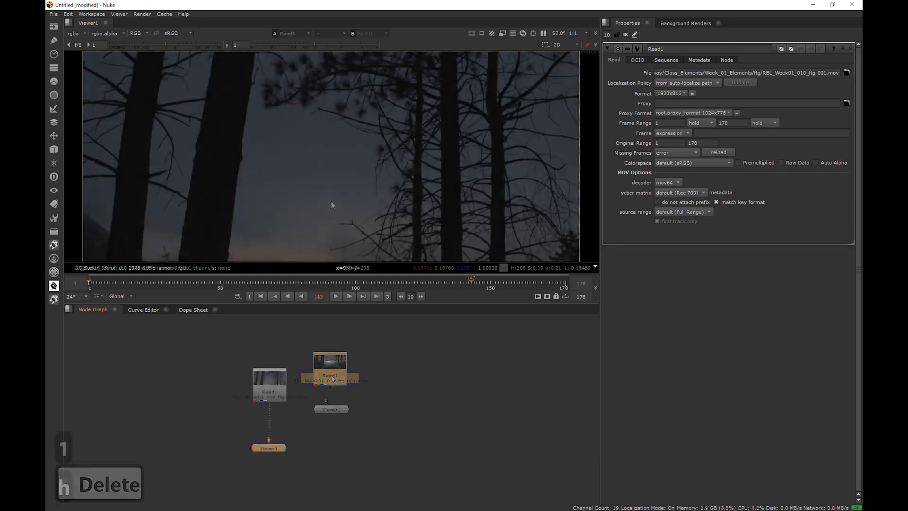
pyautogui.press('h')
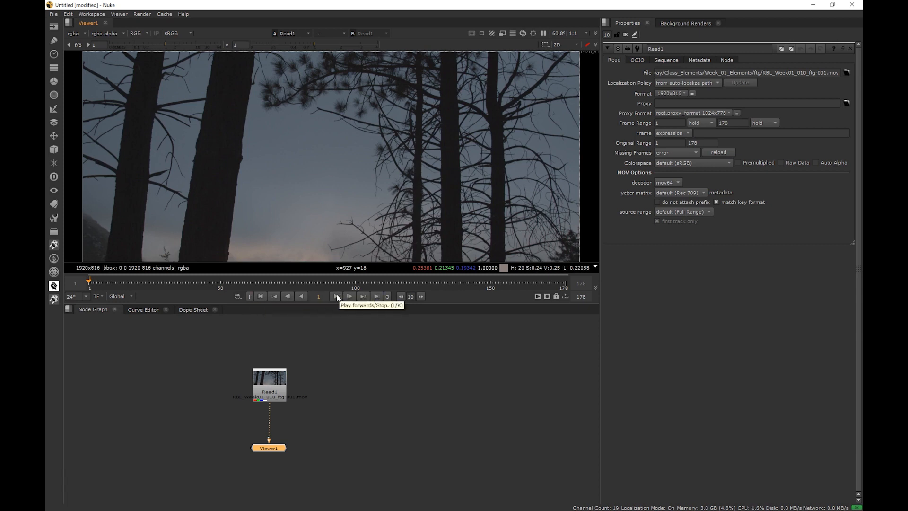
pyautogui.click(336, 296)
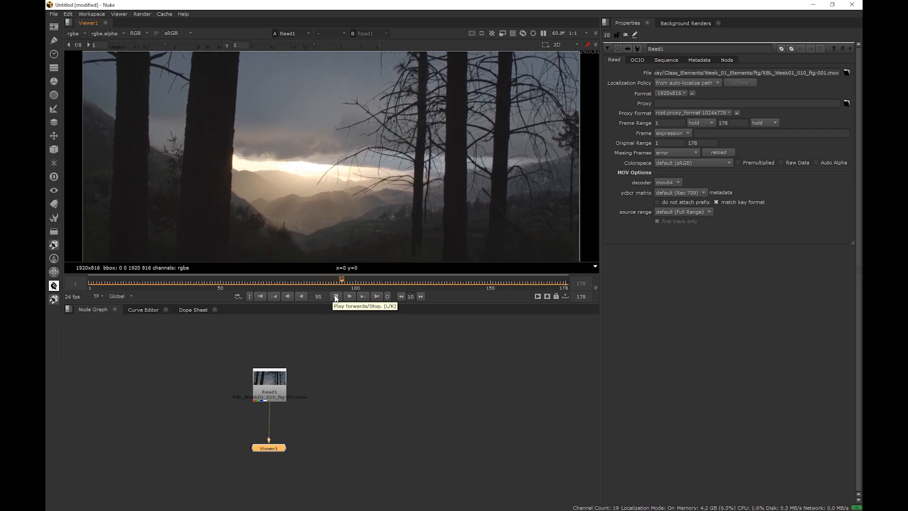
pyautogui.click(335, 297)
# Replace Read1's file with RBL_Week01_010_ftg-002.mov using the file browser
pyautogui.click(270, 392)
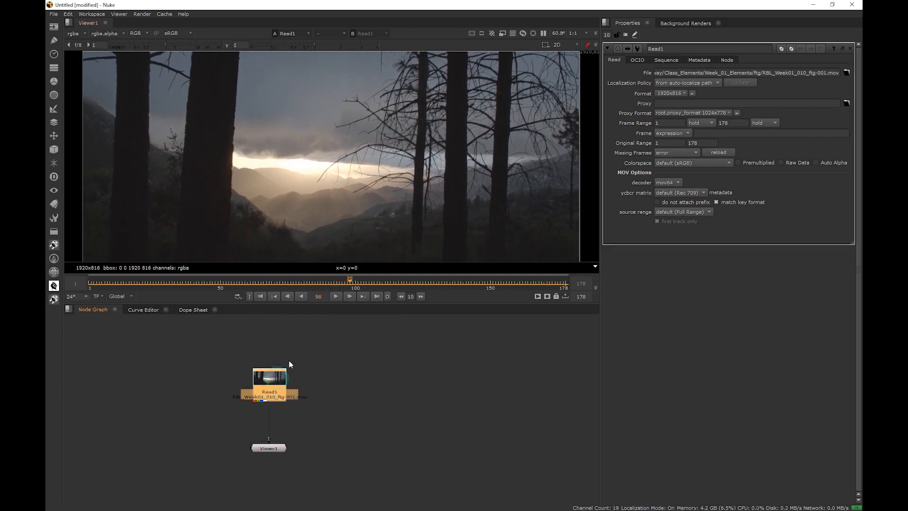
pyautogui.moveTo(838, 73); pyautogui.dragTo(683, 73)
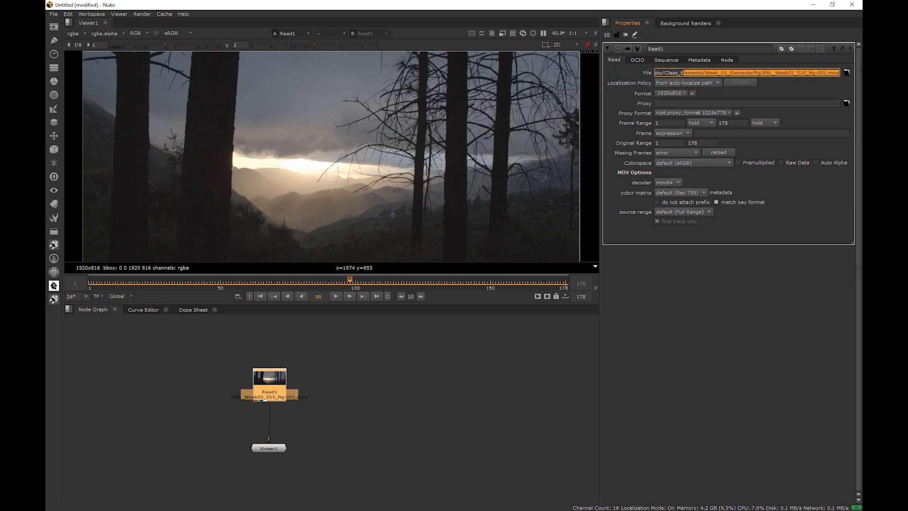
pyautogui.click(825, 72)
pyautogui.click(846, 73)
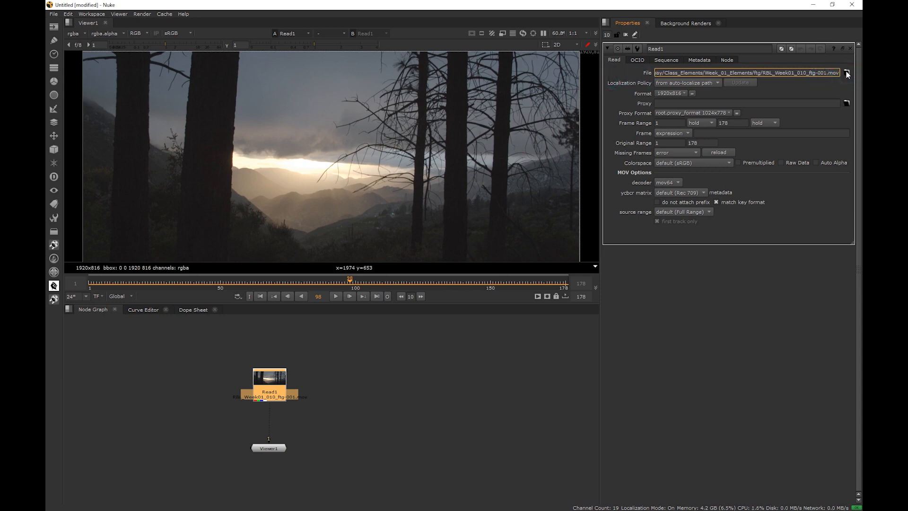
pyautogui.click(846, 73)
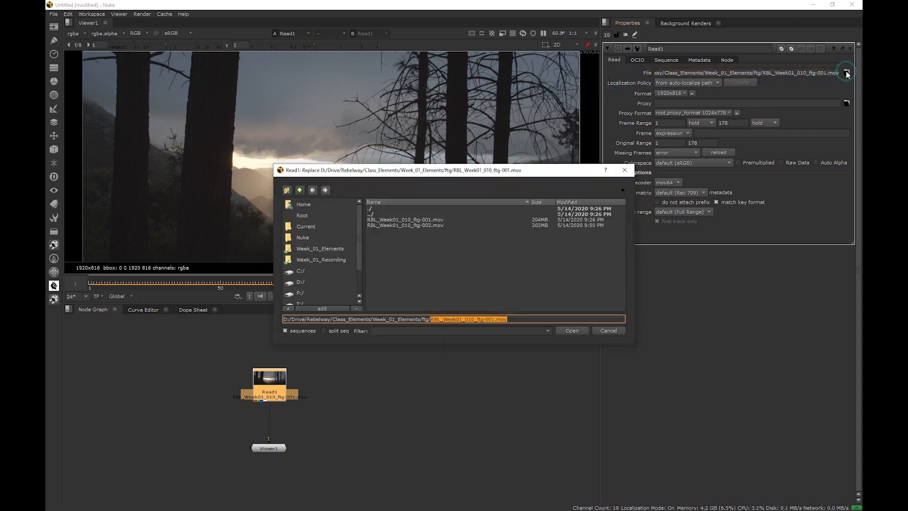
pyautogui.doubleClick(412, 225)
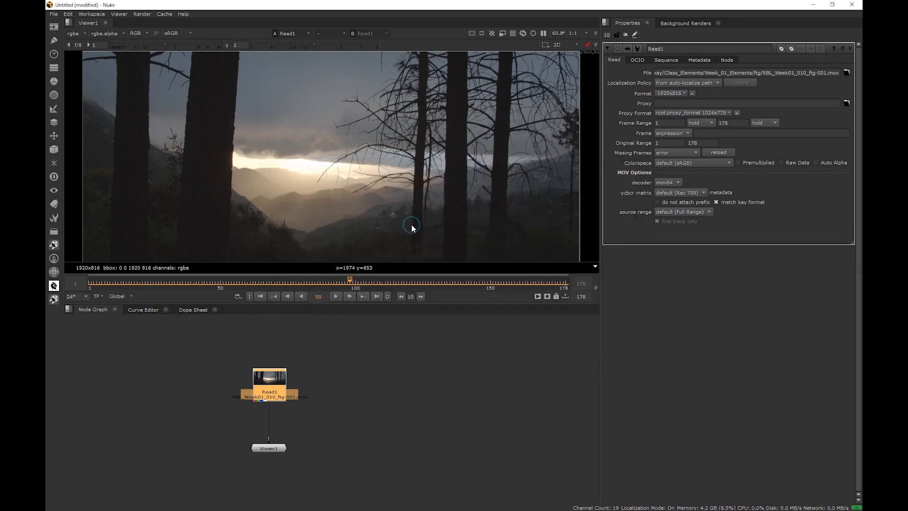
# Scrub the timeline and practise zooming, panning and fitting the image in the viewer
pyautogui.moveTo(350, 280); pyautogui.dragTo(308, 285)
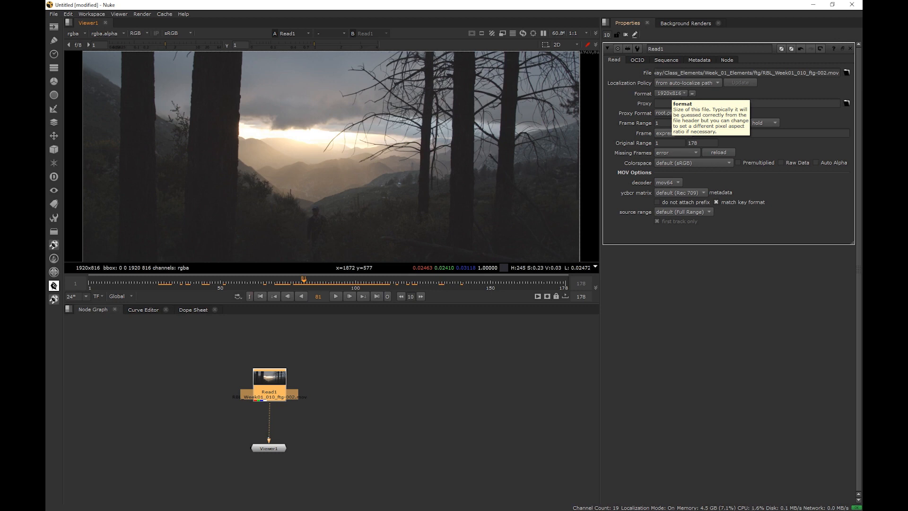
pyautogui.scroll(-1, 464, 110)
pyautogui.moveTo(572, 130); pyautogui.dragTo(431, 110, button='middle')
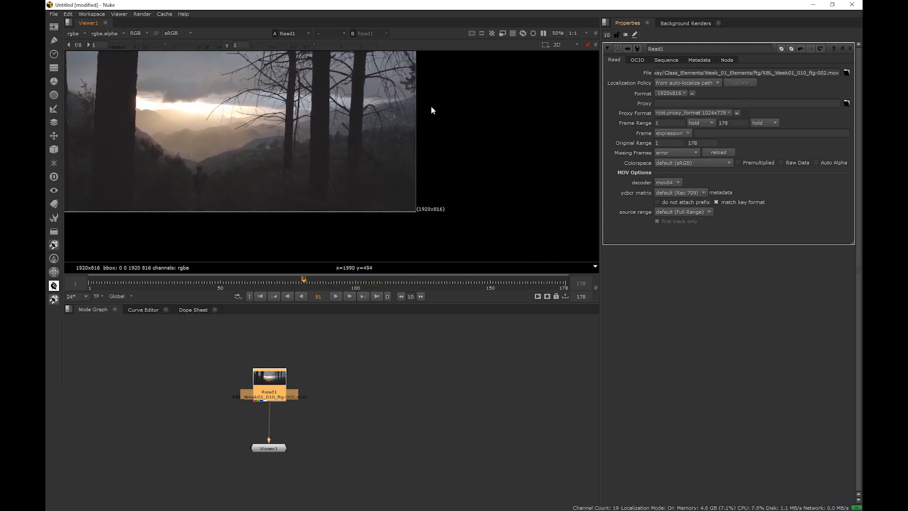
pyautogui.moveTo(462, 219); pyautogui.dragTo(403, 196)
pyautogui.moveTo(430, 123); pyautogui.dragTo(422, 203, button='middle')
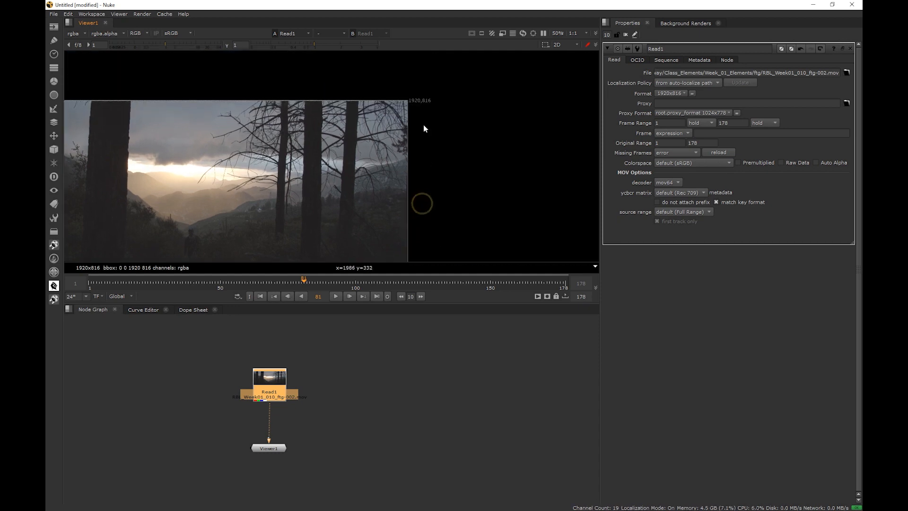
pyautogui.moveTo(450, 116); pyautogui.dragTo(399, 90)
pyautogui.moveTo(424, 188); pyautogui.dragTo(429, 181, button='middle')
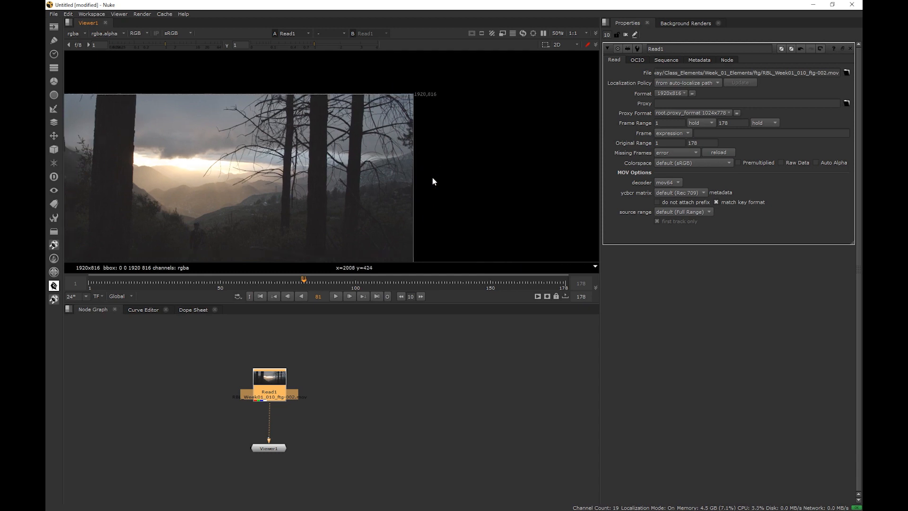
pyautogui.press('h')
pyautogui.scroll(-2, 476, 169)
pyautogui.moveTo(572, 203); pyautogui.dragTo(552, 200, button='middle')
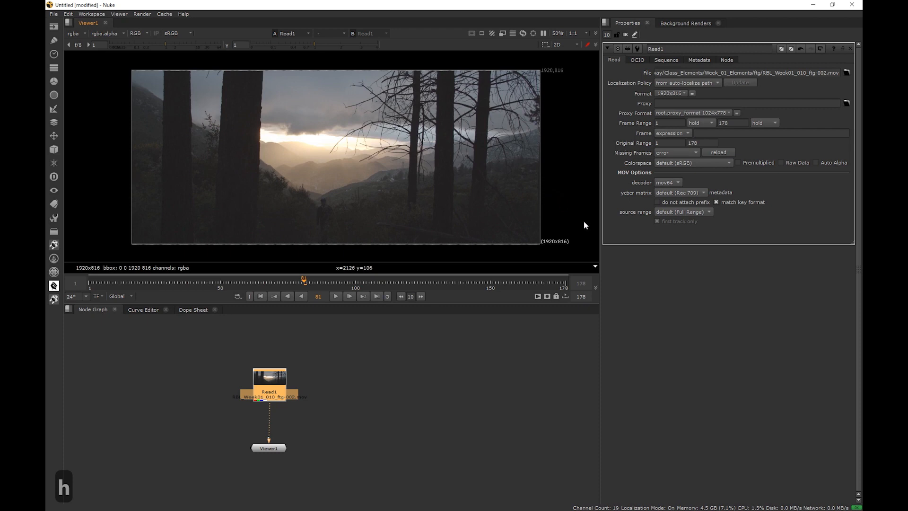
pyautogui.press('h')
pyautogui.scroll(-1, 566, 204)
pyautogui.moveTo(562, 204); pyautogui.dragTo(496, 201, button='middle')
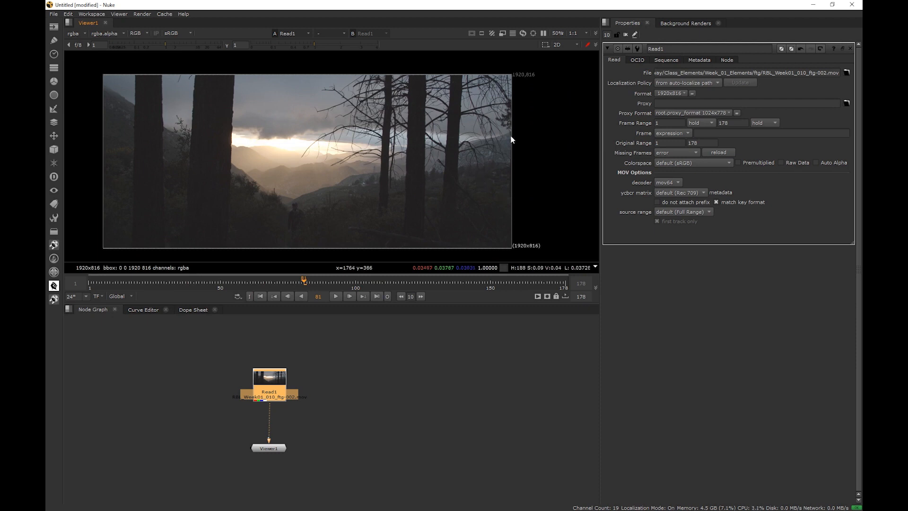
pyautogui.moveTo(558, 231); pyautogui.dragTo(506, 253)
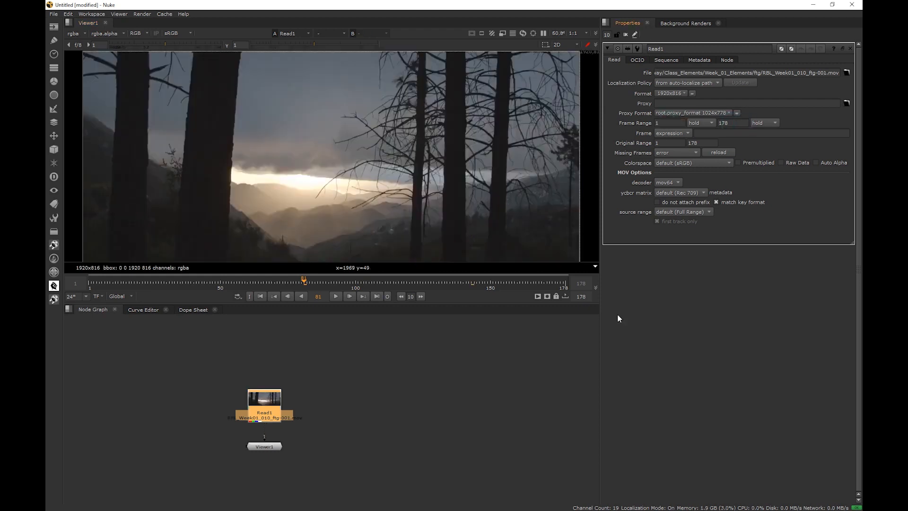
# Examine the Read node's Proxy, Proxy Format and Original Range parameters
pyautogui.click(642, 103)
pyautogui.click(644, 114)
pyautogui.click(645, 104)
pyautogui.click(669, 142)
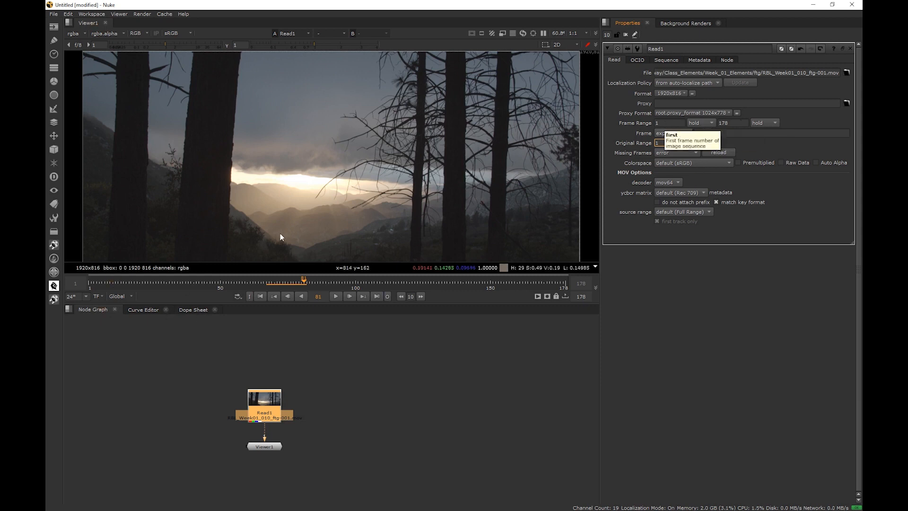
# Scrub before the first frame and set the Frame Range's before-first-frame mode to black
pyautogui.moveTo(303, 287); pyautogui.dragTo(45, 287)
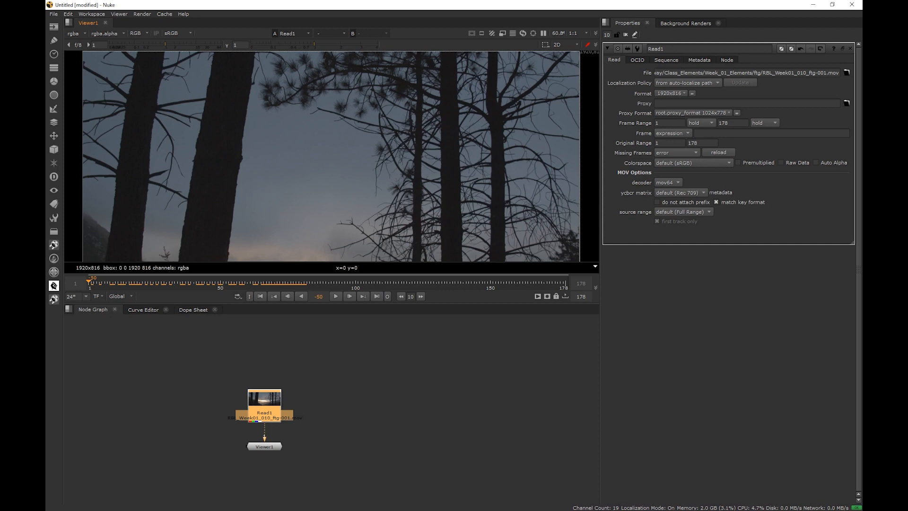
pyautogui.click(709, 124)
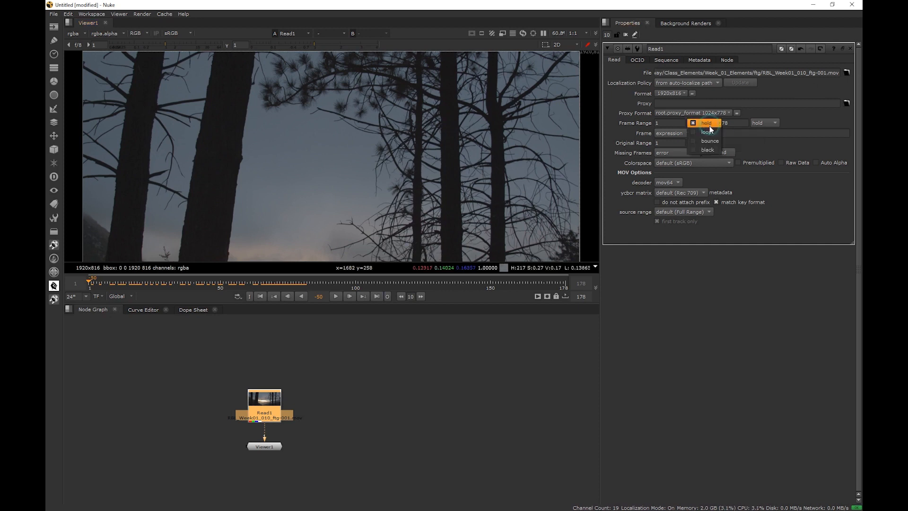
pyautogui.click(707, 151)
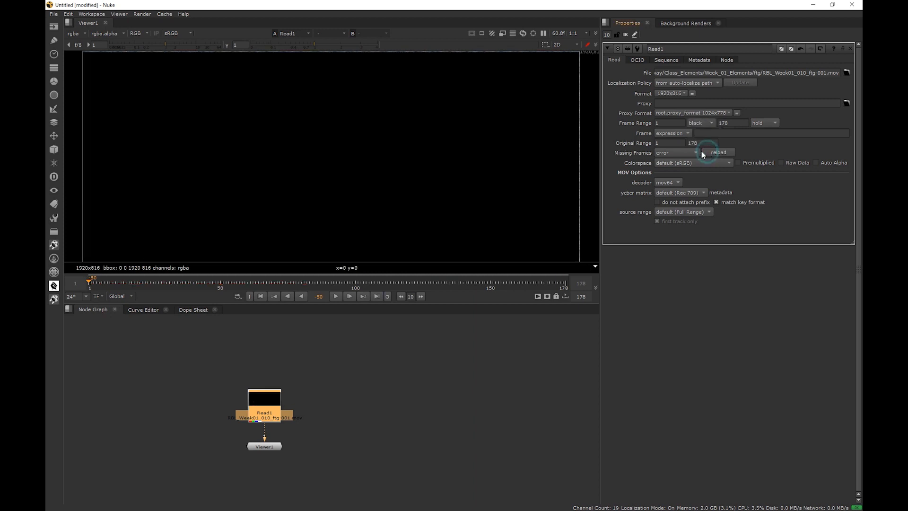
# Set the before-first-frame mode to bounce and scrub through the clip
pyautogui.click(88, 284)
pyautogui.moveTo(87, 286)
pyautogui.mouseDown()
pyautogui.moveTo(77, 286)
pyautogui.moveTo(87, 287)
pyautogui.mouseUp()
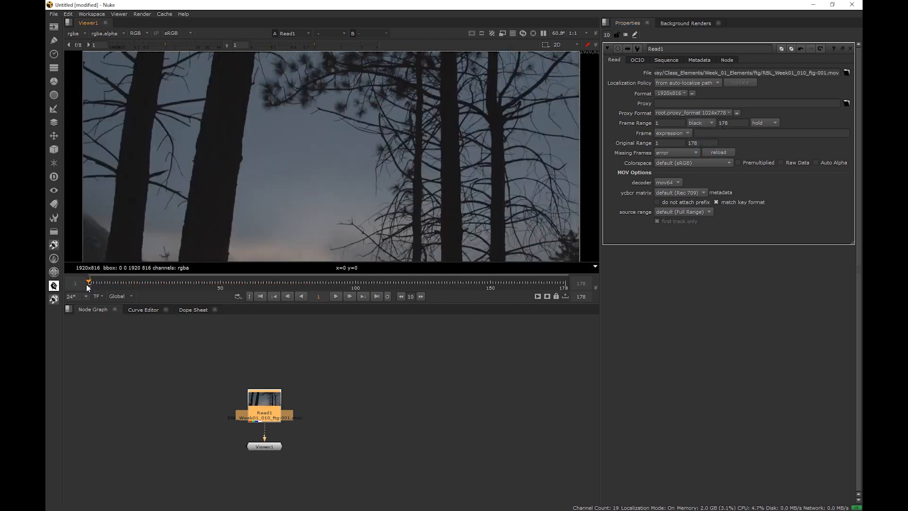
pyautogui.click(701, 123)
pyautogui.click(699, 114)
pyautogui.moveTo(89, 285); pyautogui.dragTo(372, 288)
# Set the Frame Range's before-first-frame mode to hold and scrub through the clip
pyautogui.click(695, 123)
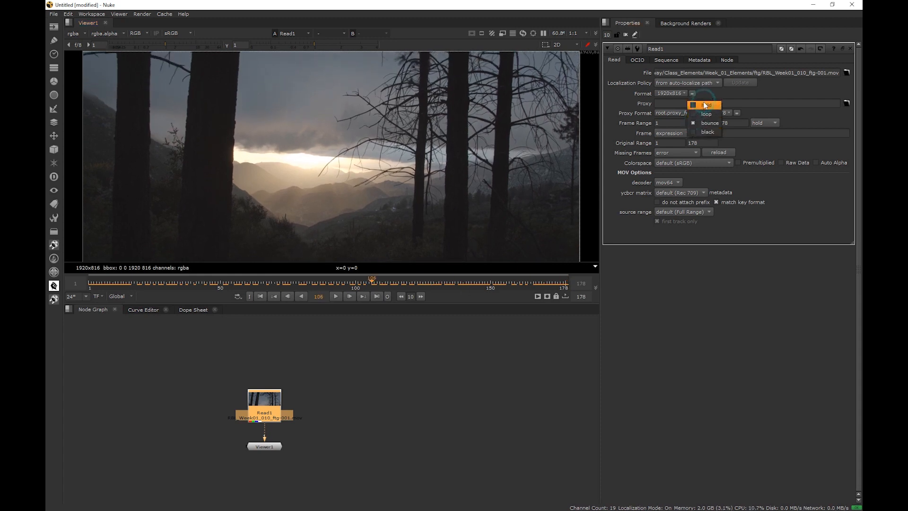
pyautogui.click(699, 101)
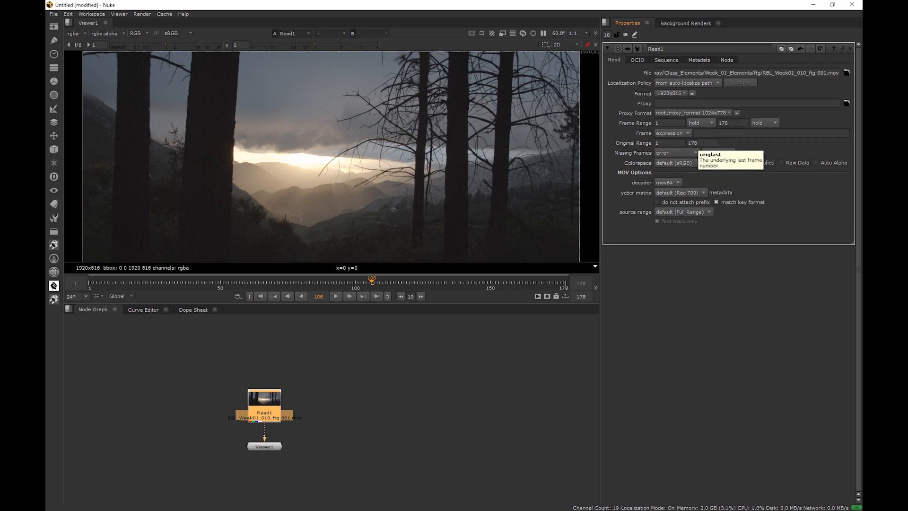
pyautogui.moveTo(331, 283); pyautogui.dragTo(357, 292)
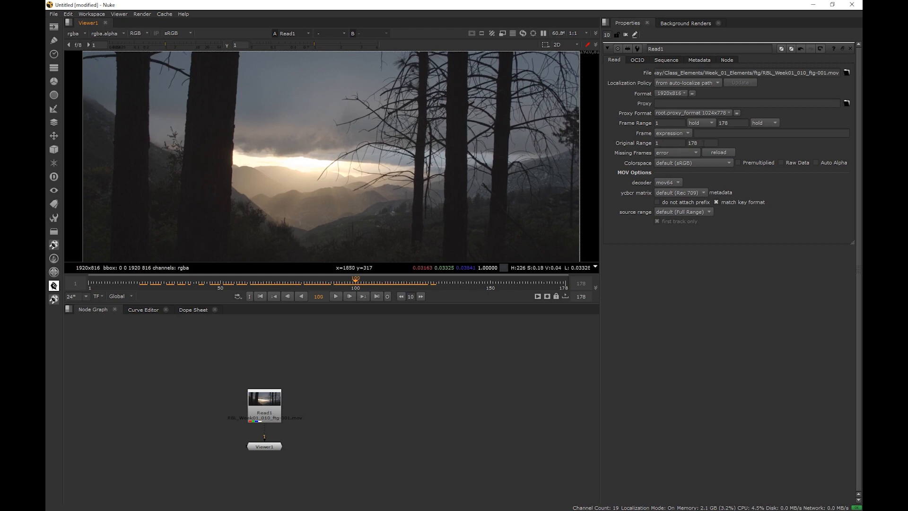
# Set the Frame Range's last frame to 100 and scrub past it on the timeline
pyautogui.doubleClick(734, 123)
pyautogui.write('100')
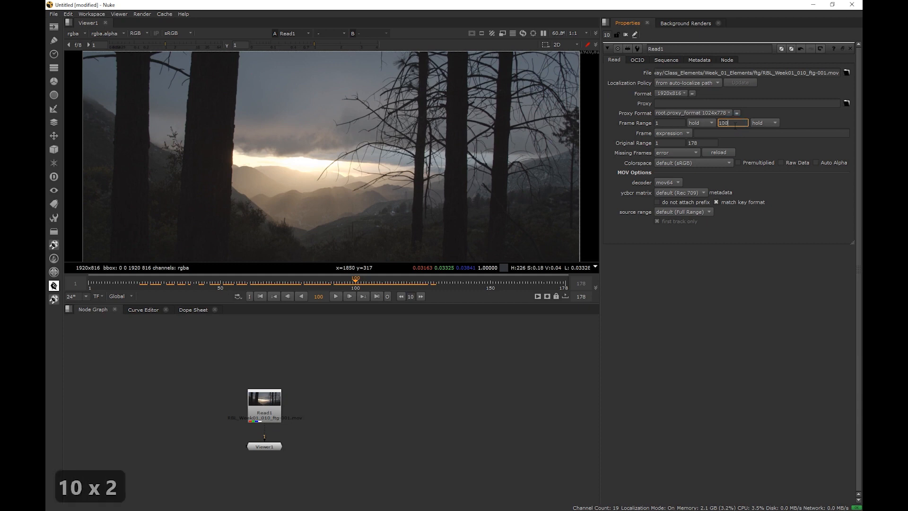
pyautogui.press('Return')
pyautogui.click(416, 283)
pyautogui.moveTo(422, 282); pyautogui.dragTo(356, 286)
# Set the Frame Range's last frame back to 178
pyautogui.doubleClick(738, 125)
pyautogui.write('178')
pyautogui.press('Return')
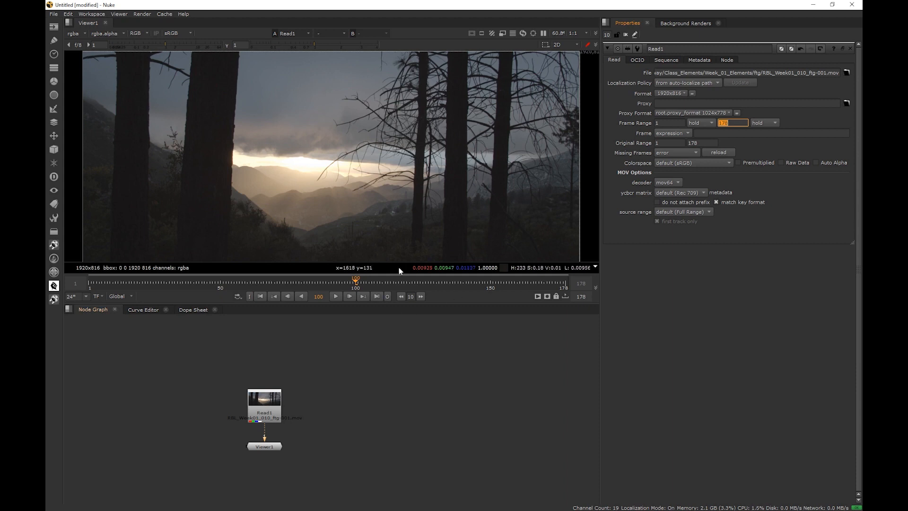
pyautogui.click(356, 287)
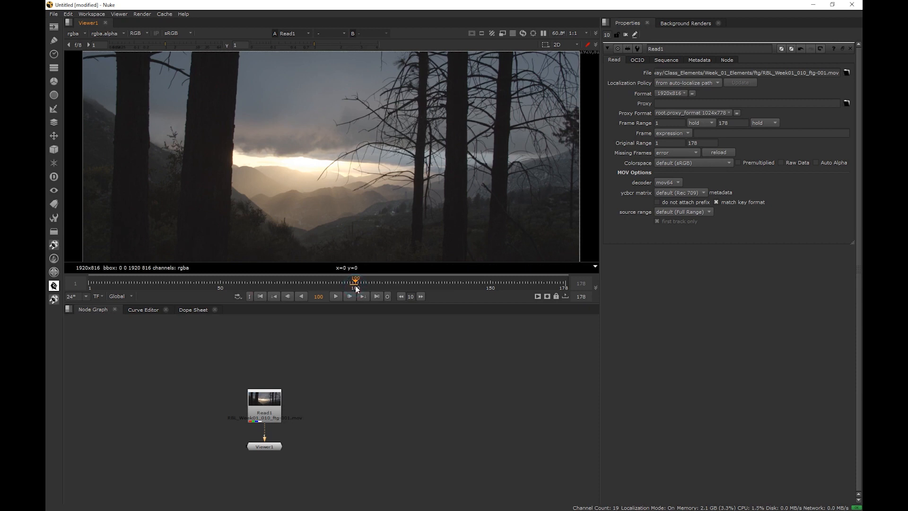
# Set the Frame mode to start at with a value of 10, scrubbing to frame 10
pyautogui.click(695, 60)
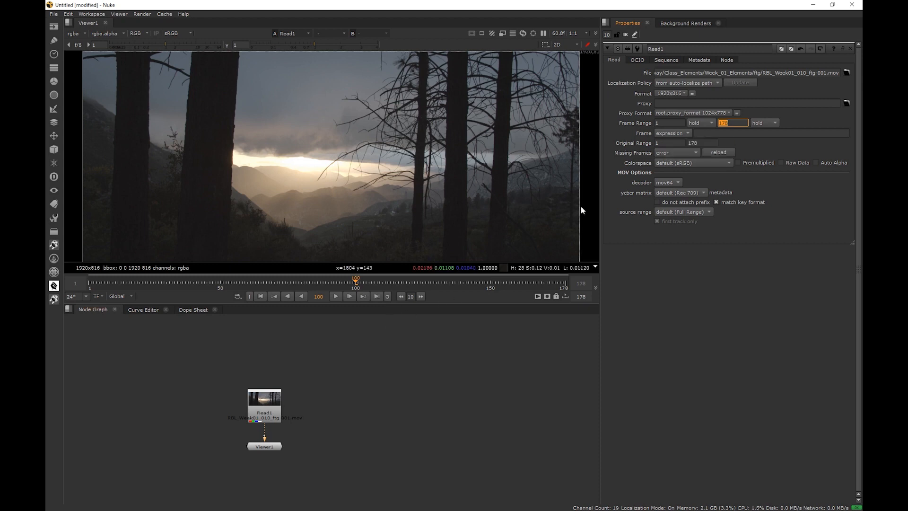
pyautogui.click(671, 133)
pyautogui.click(670, 144)
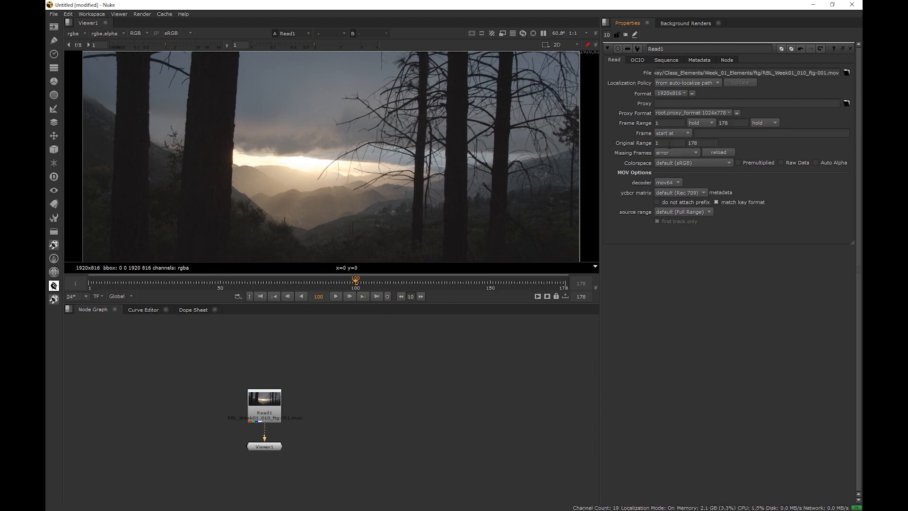
pyautogui.click(90, 283)
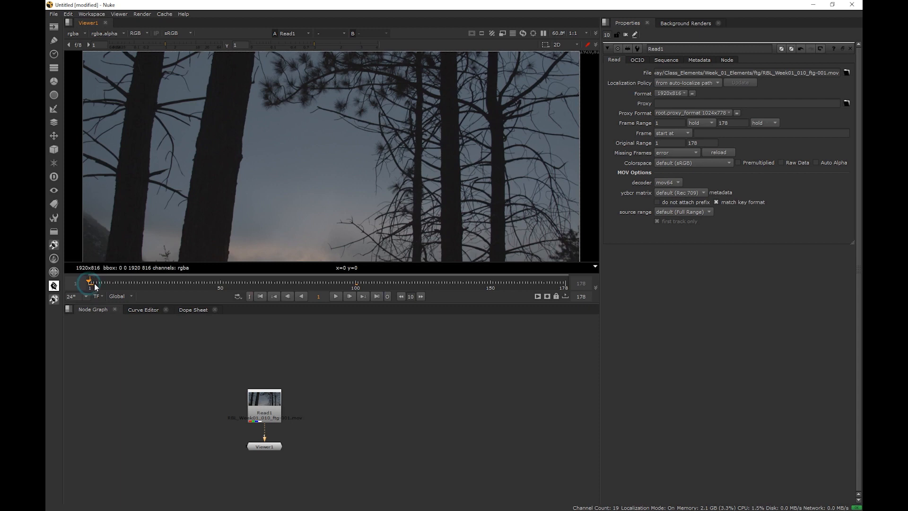
pyautogui.moveTo(95, 286); pyautogui.dragTo(113, 284)
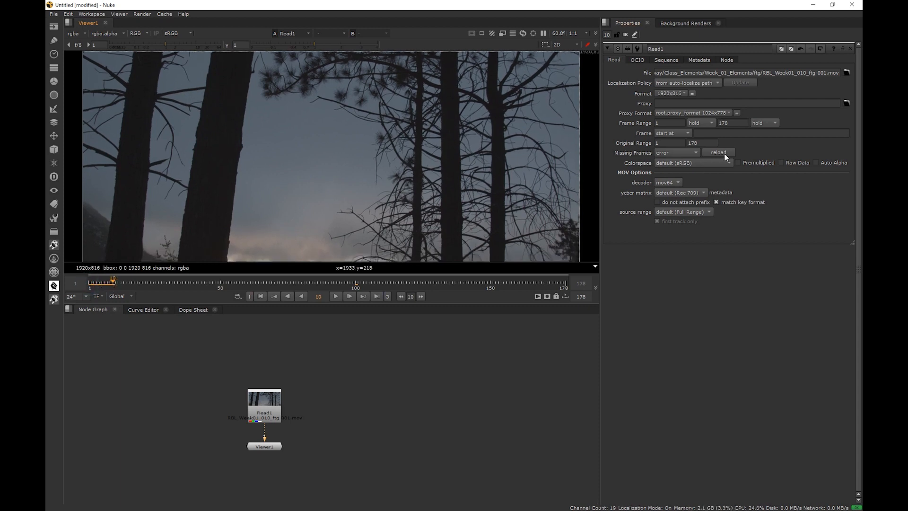
pyautogui.click(694, 133)
pyautogui.write('10')
pyautogui.press('Return')
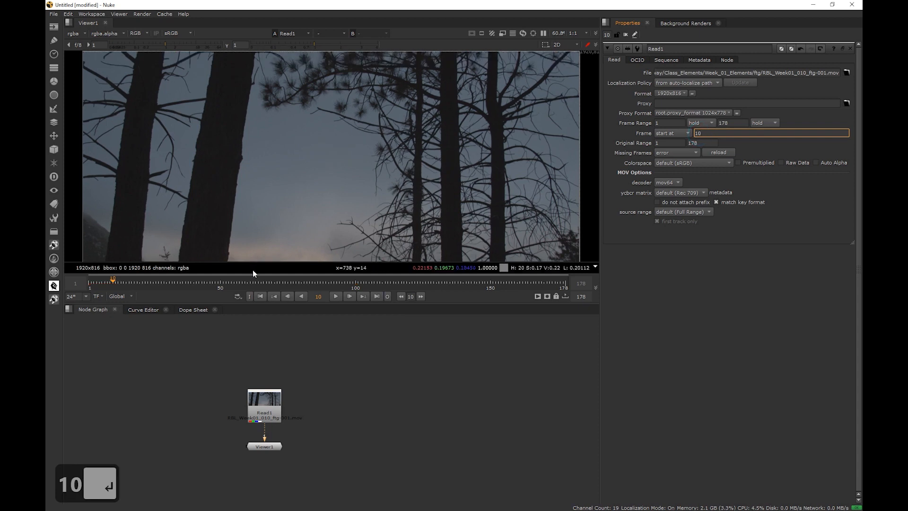
# Play back the retimed clip, stop playback and return near the start
pyautogui.click(281, 390)
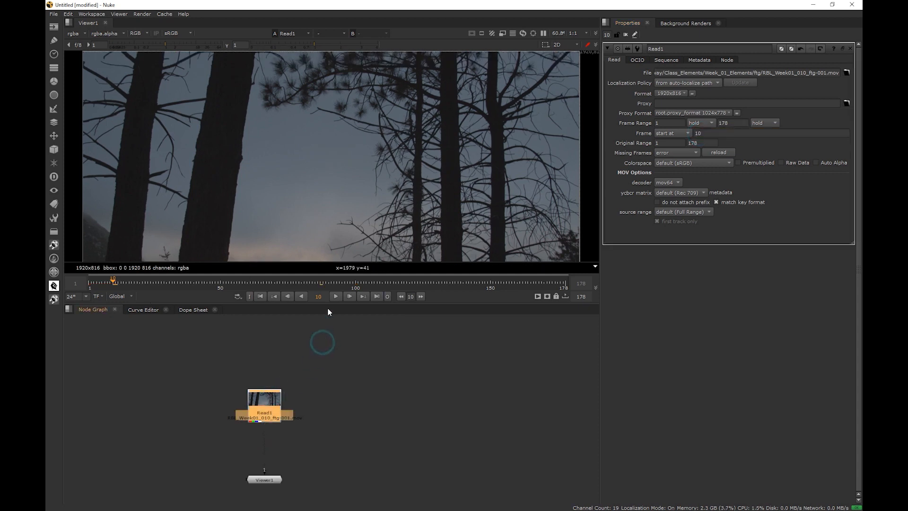
pyautogui.press('l')
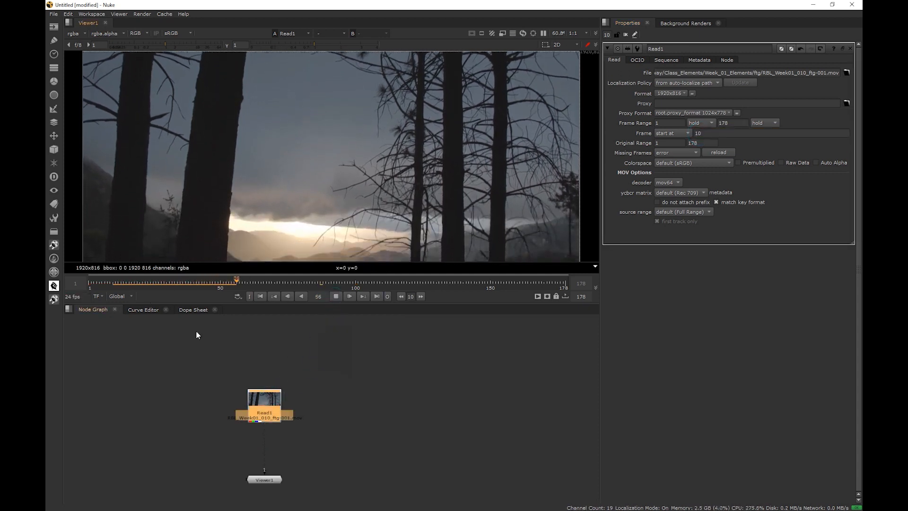
pyautogui.click(332, 297)
pyautogui.click(113, 284)
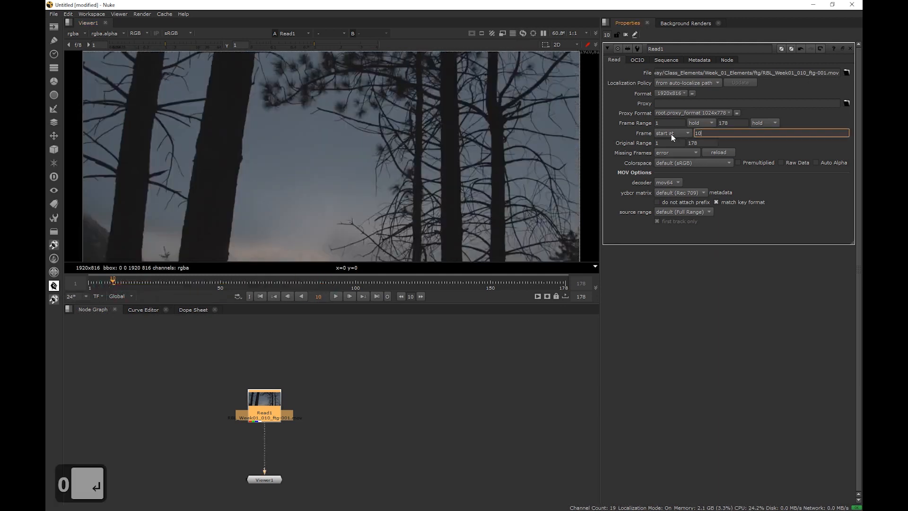
# Switch the Frame mode to offset and scrub before the first frame
pyautogui.click(671, 133)
pyautogui.click(674, 143)
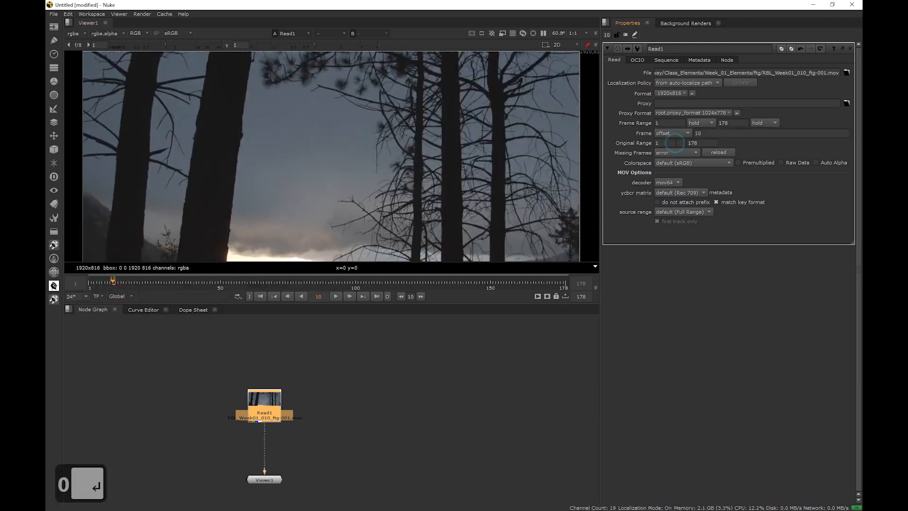
pyautogui.moveTo(117, 282); pyautogui.dragTo(56, 290)
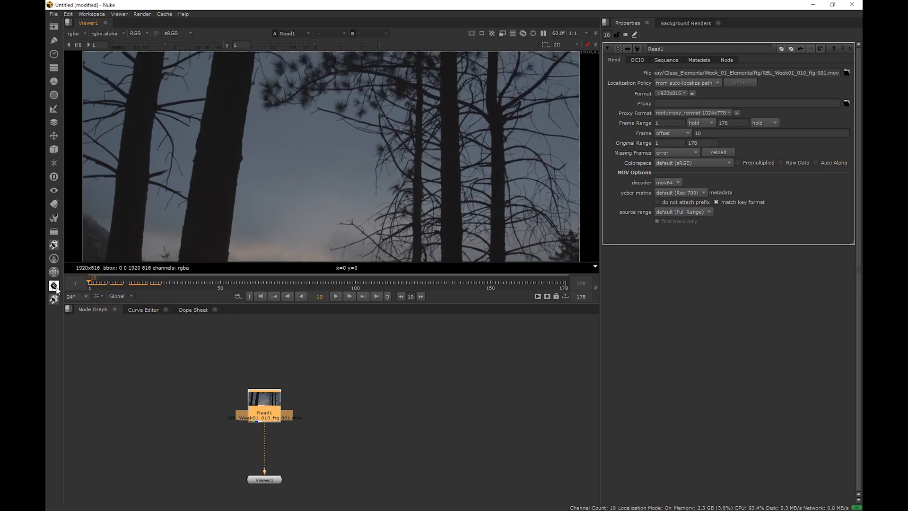
pyautogui.click(89, 283)
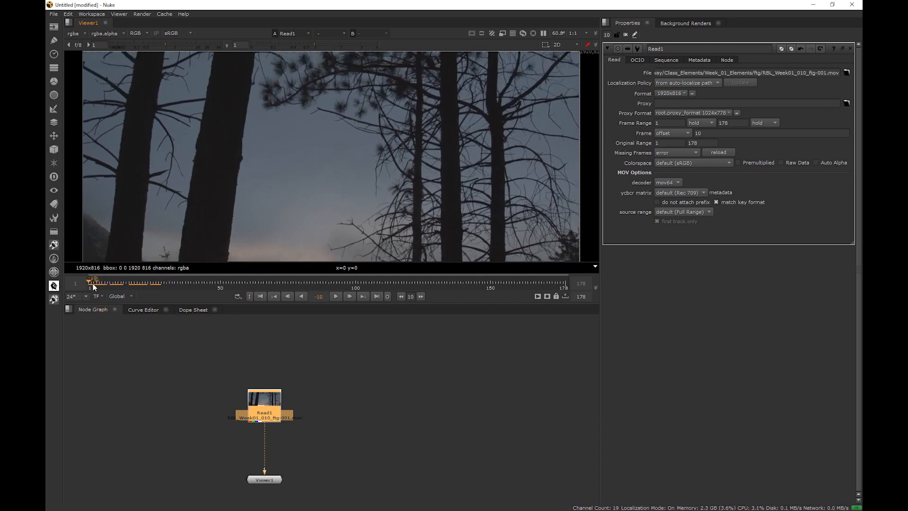
# Open the Dope Sheet and slide the Read clip back so it starts at frame 1
pyautogui.click(270, 410)
pyautogui.click(194, 309)
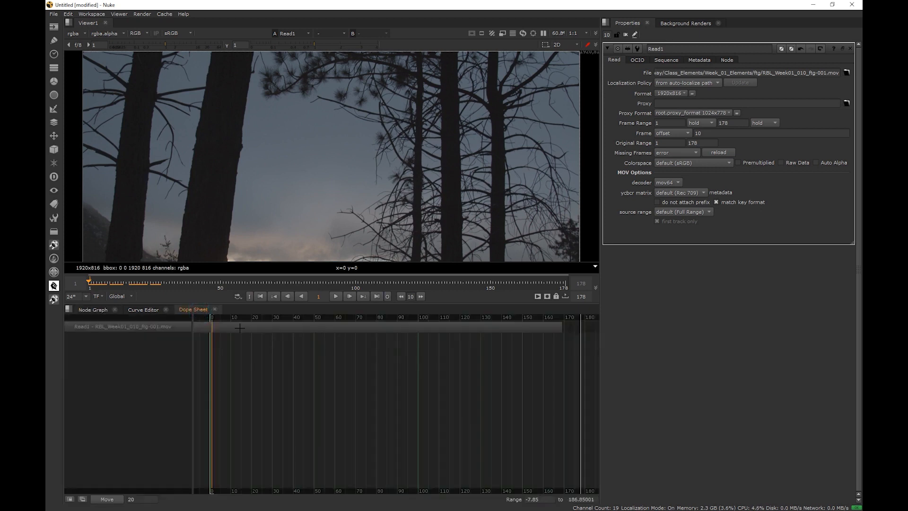
pyautogui.moveTo(240, 328); pyautogui.dragTo(266, 326)
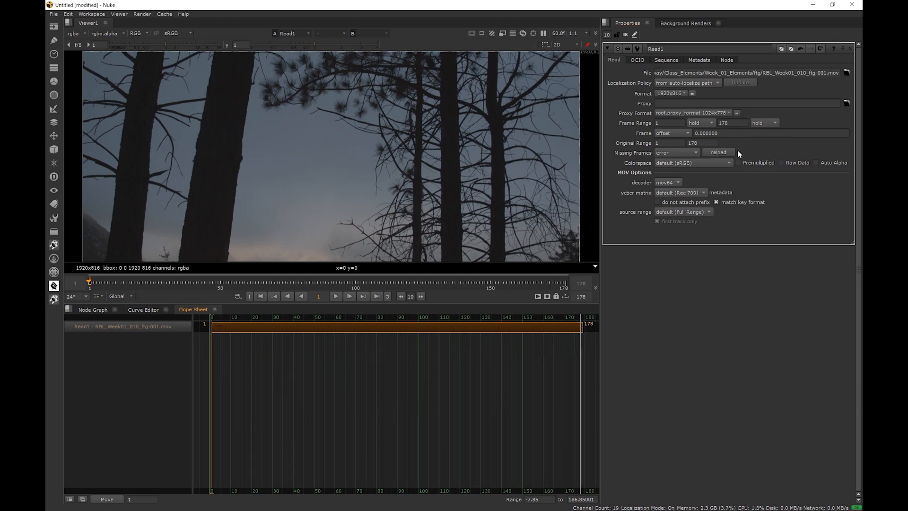
# Set the Frame mode back to expression, clear its value field and scrub through the clip
pyautogui.click(678, 133)
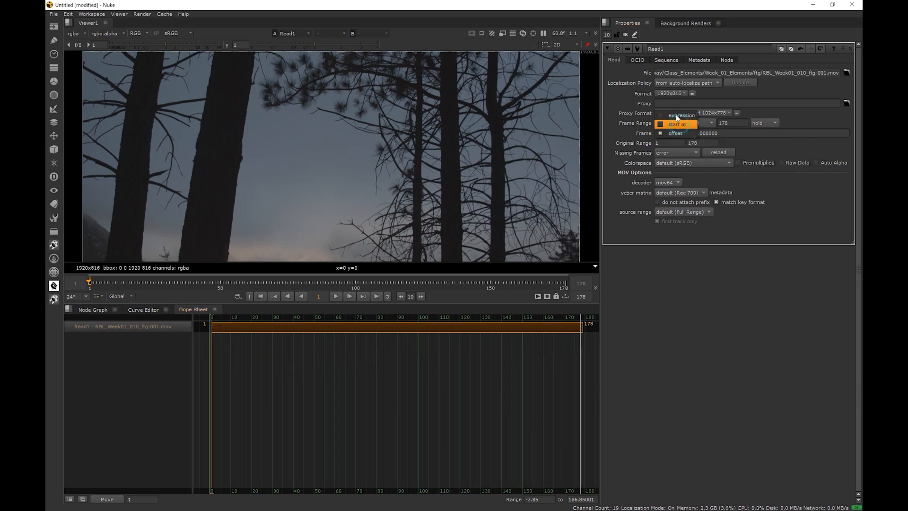
pyautogui.click(677, 114)
pyautogui.click(714, 133)
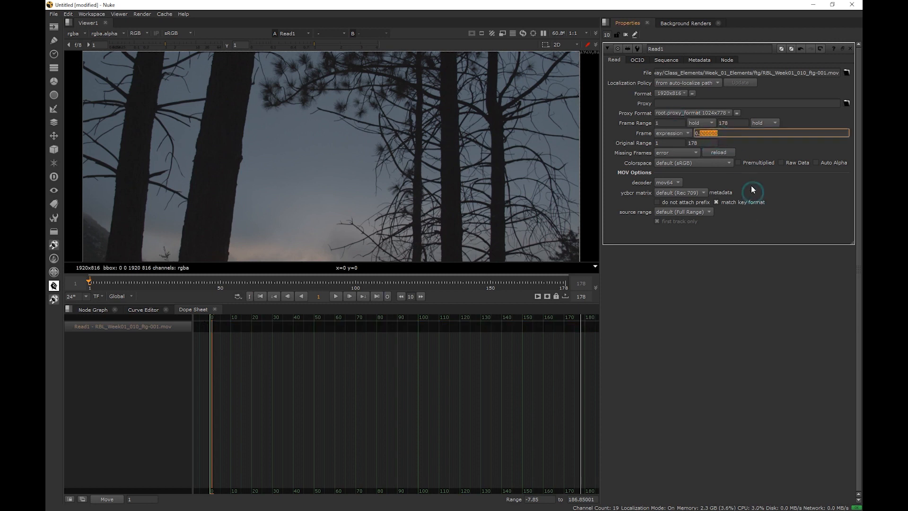
pyautogui.press('BackSpace')
pyautogui.press('BackSpace')
pyautogui.press('BackSpace')
pyautogui.press('BackSpace')
pyautogui.click(750, 315)
pyautogui.moveTo(103, 282); pyautogui.dragTo(320, 283)
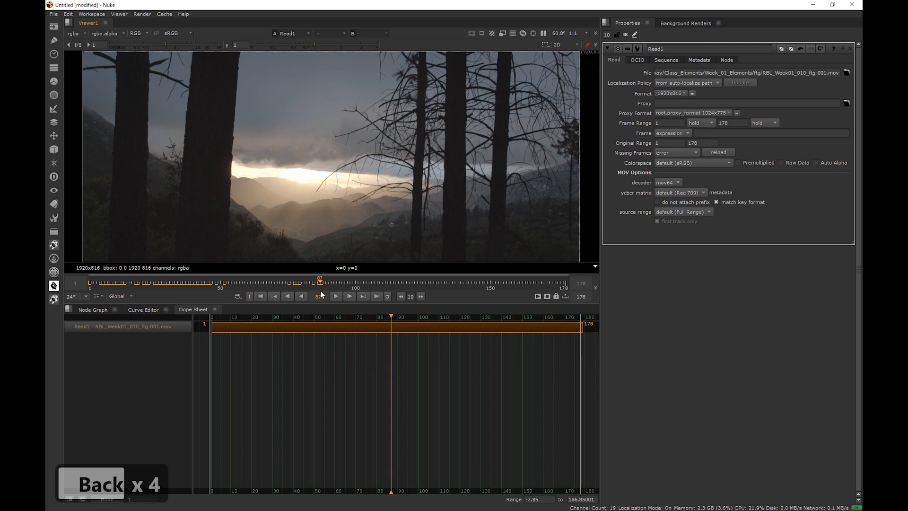
# Review the Missing Frames options, keep error, and return to the Node Graph
pyautogui.click(680, 153)
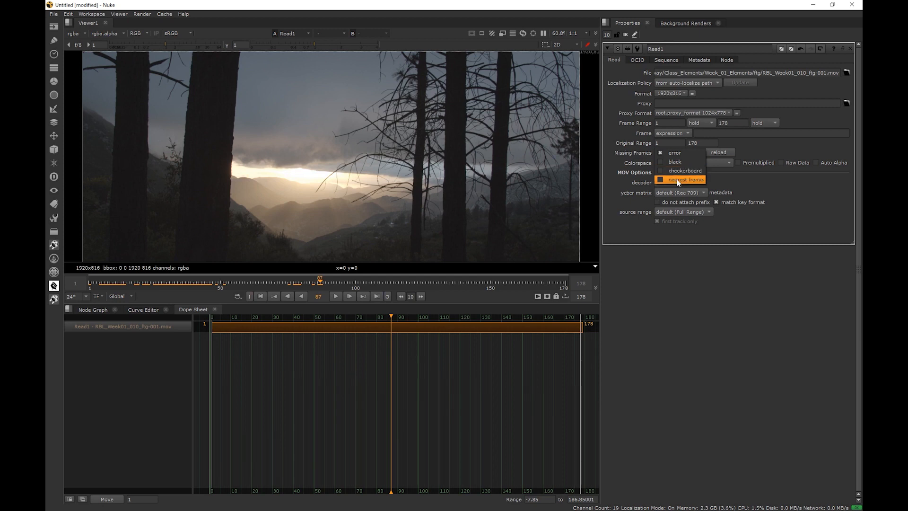
pyautogui.click(677, 152)
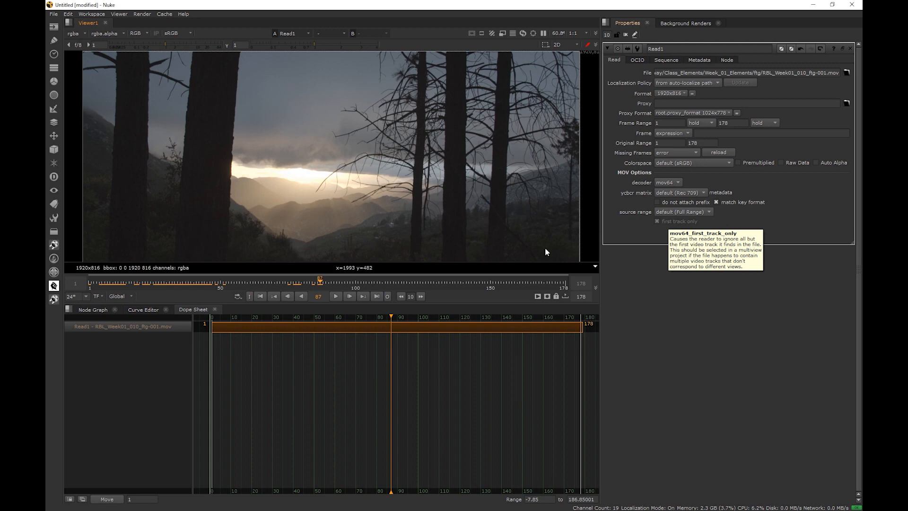
pyautogui.click(98, 312)
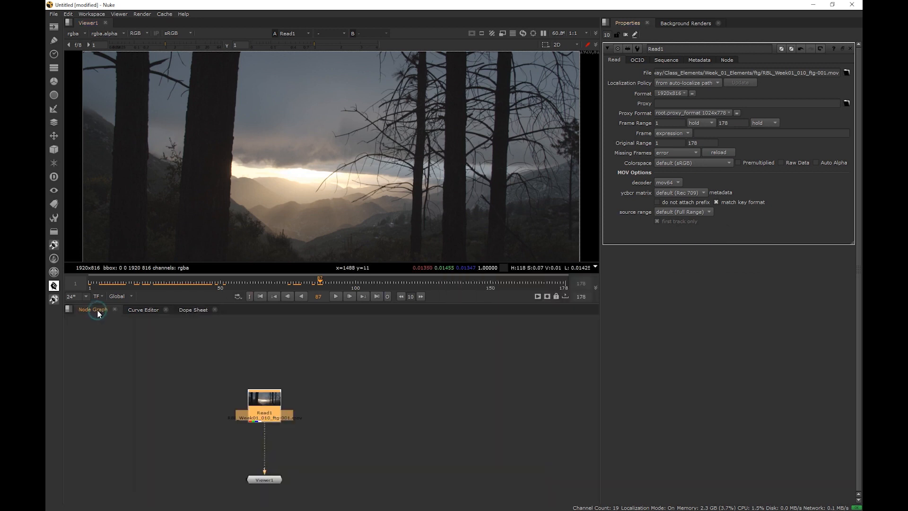